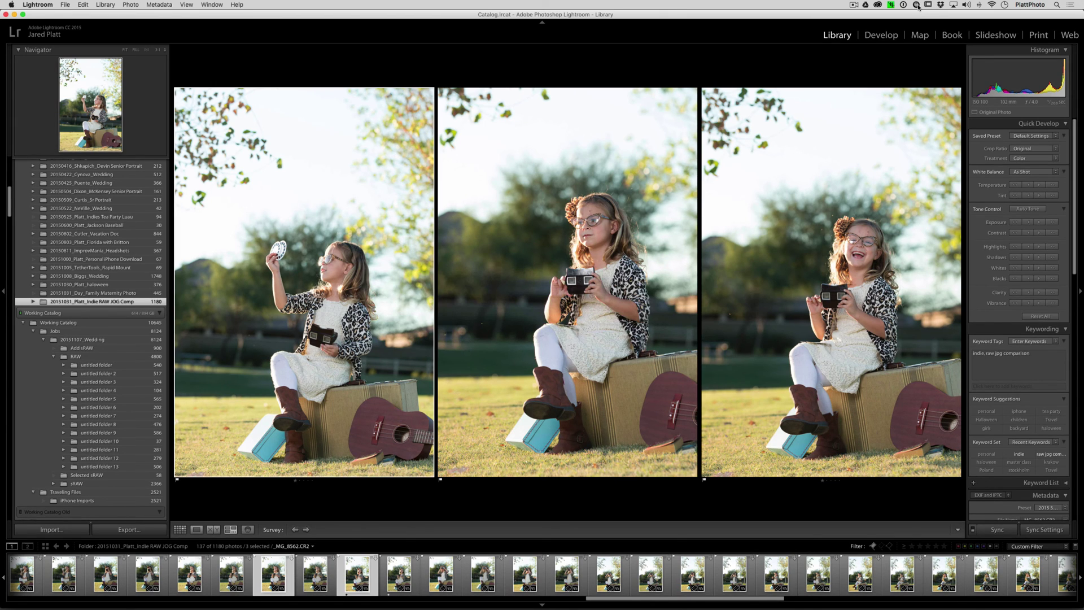
Step: Open the Contour Shuttle settings, review the LRCC Develop button assignments including Button 1, and close the settings window
left_click(917, 7)
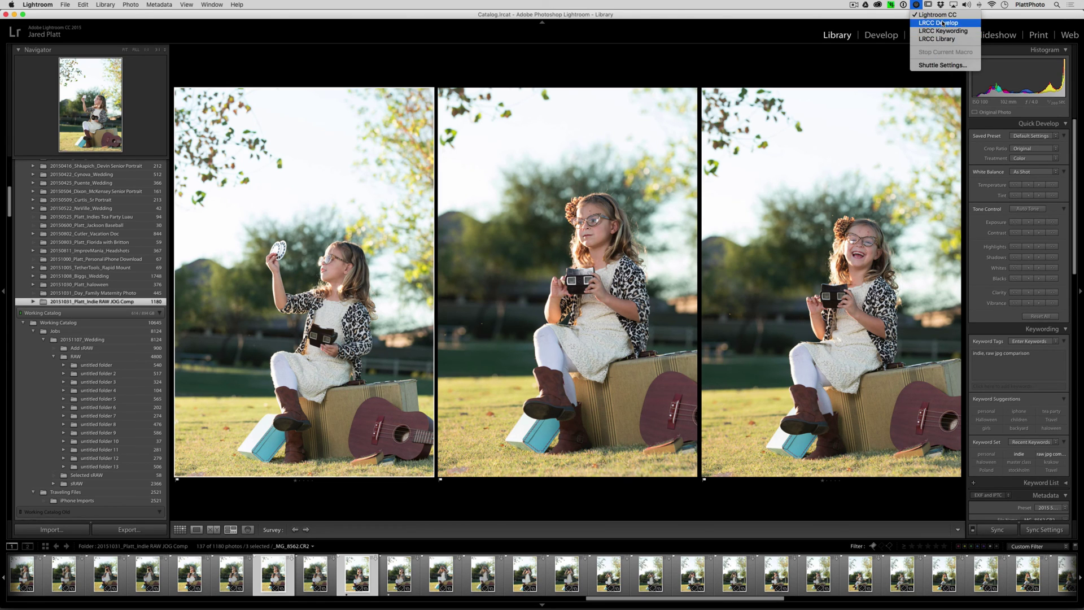
left_click(932, 66)
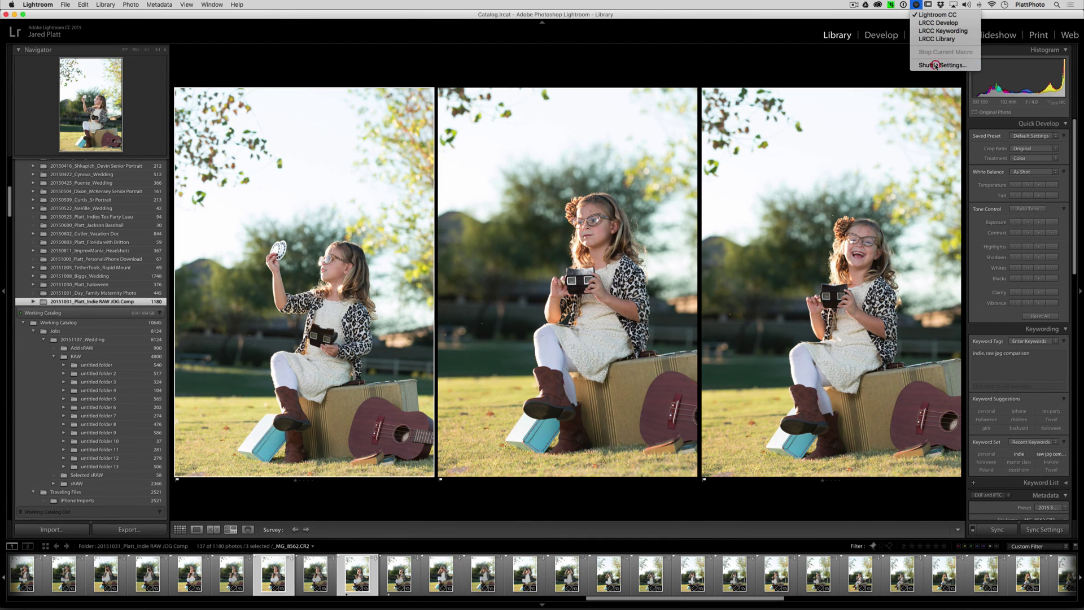
left_click_drag(647, 44, 684, 44)
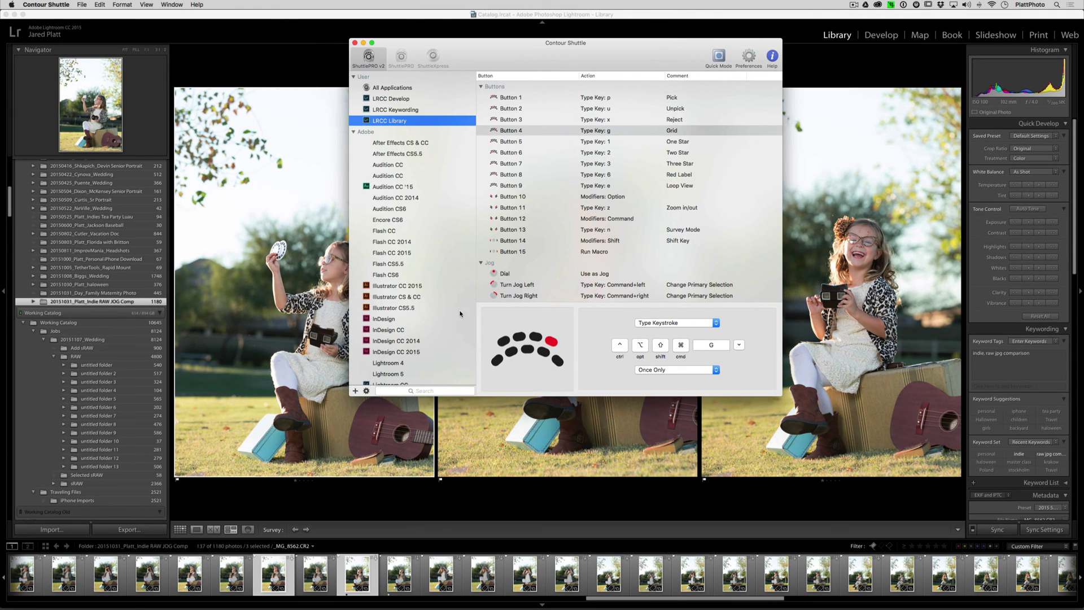
left_click(382, 111)
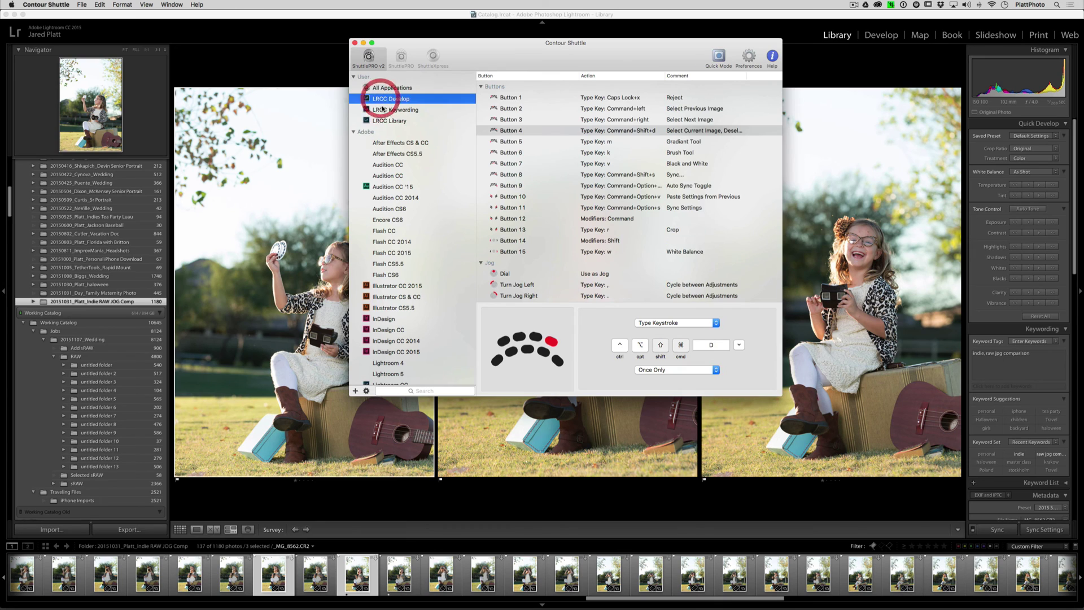
left_click(382, 100)
left_click(617, 100)
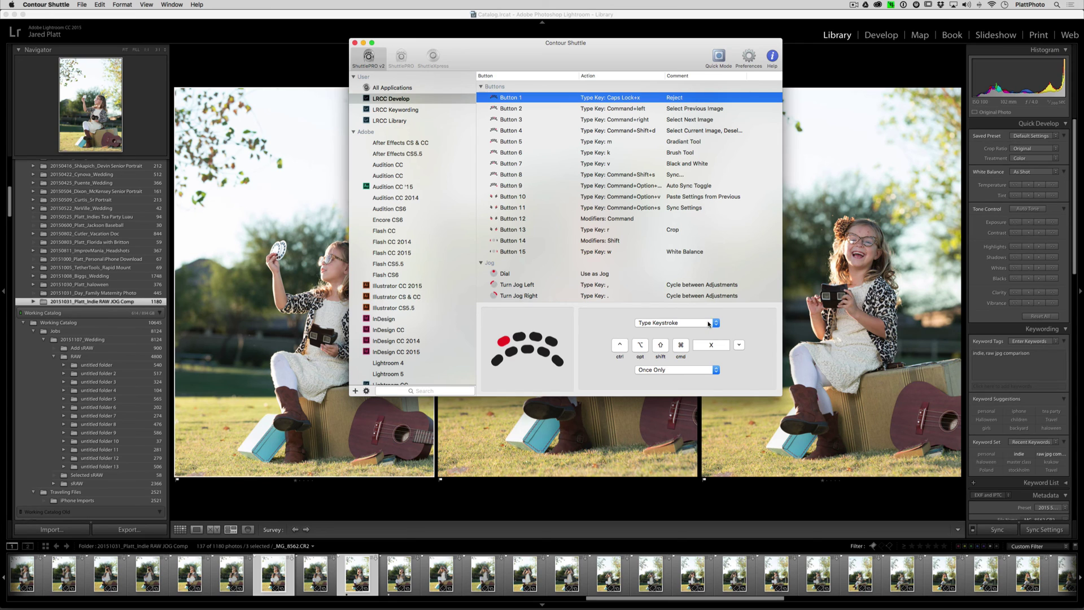
left_click_drag(513, 52, 514, 25)
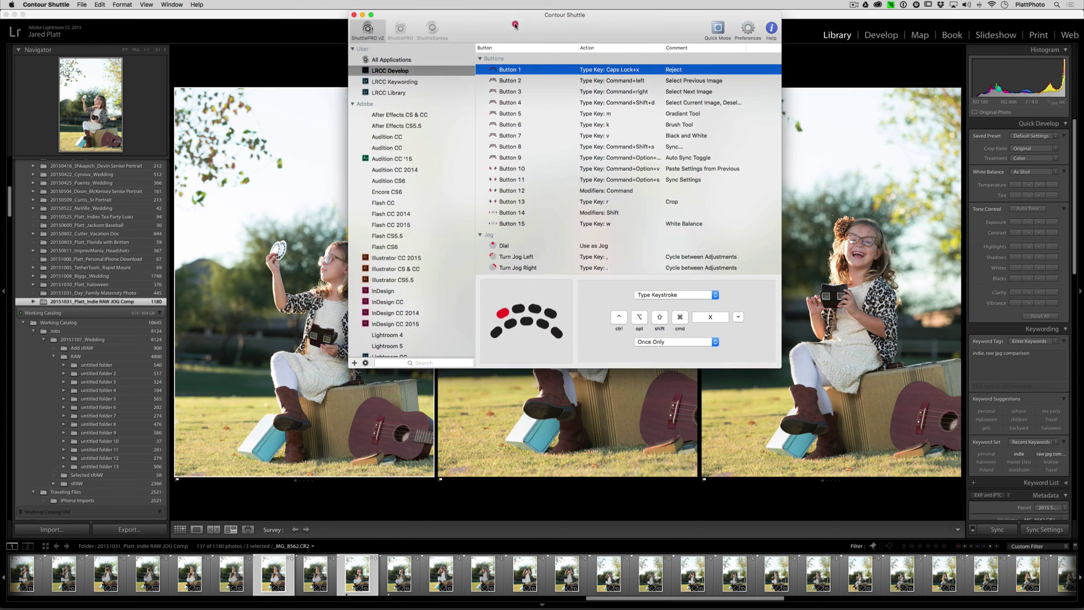
left_click(354, 15)
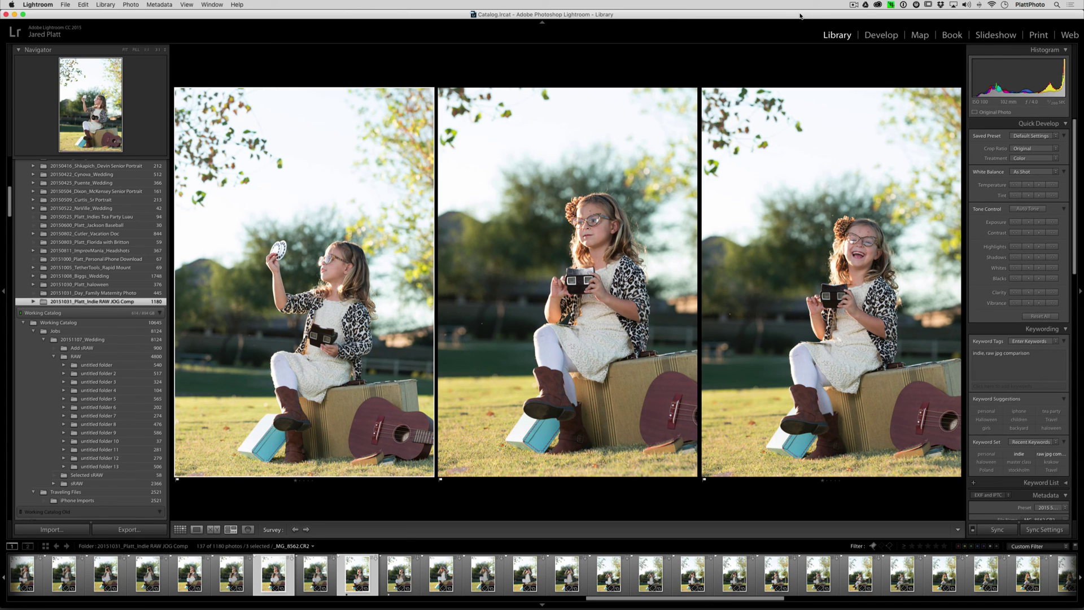
Step: Switch to Finder and look through the settings files in the Shuttle Pro 2 LR5 and Shuttle Pro 2 LRCC folders
key("super+h")
left_click_drag(792, 50, 776, 37)
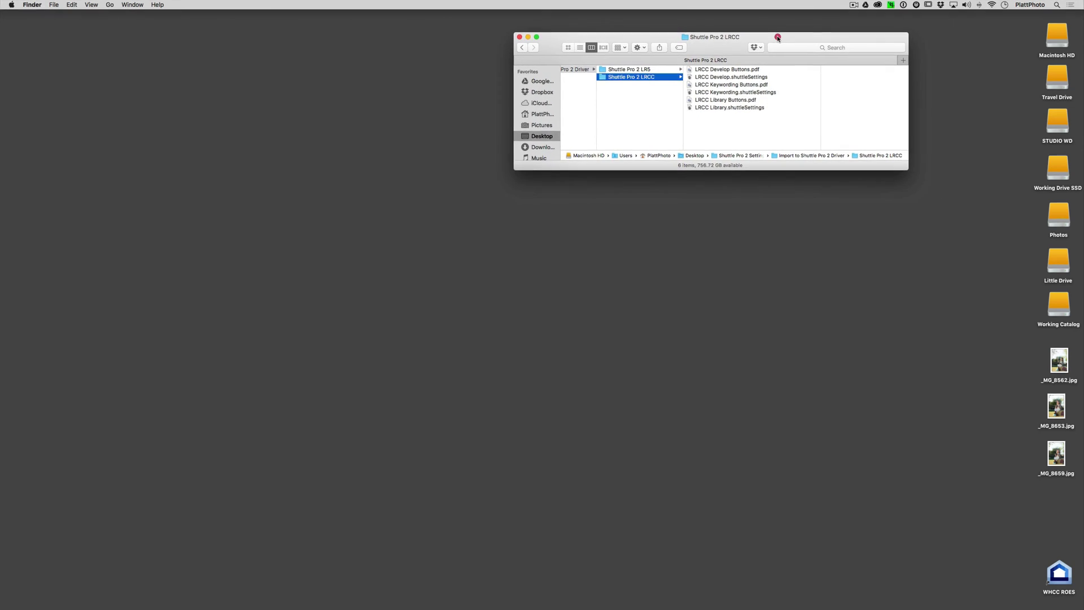
left_click(606, 70)
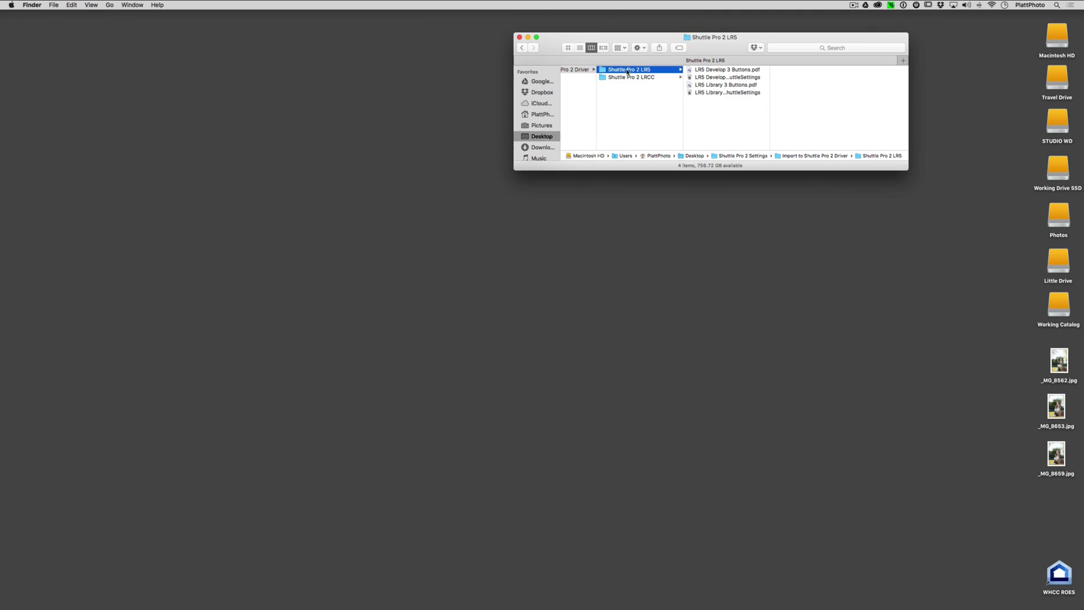
left_click(604, 76)
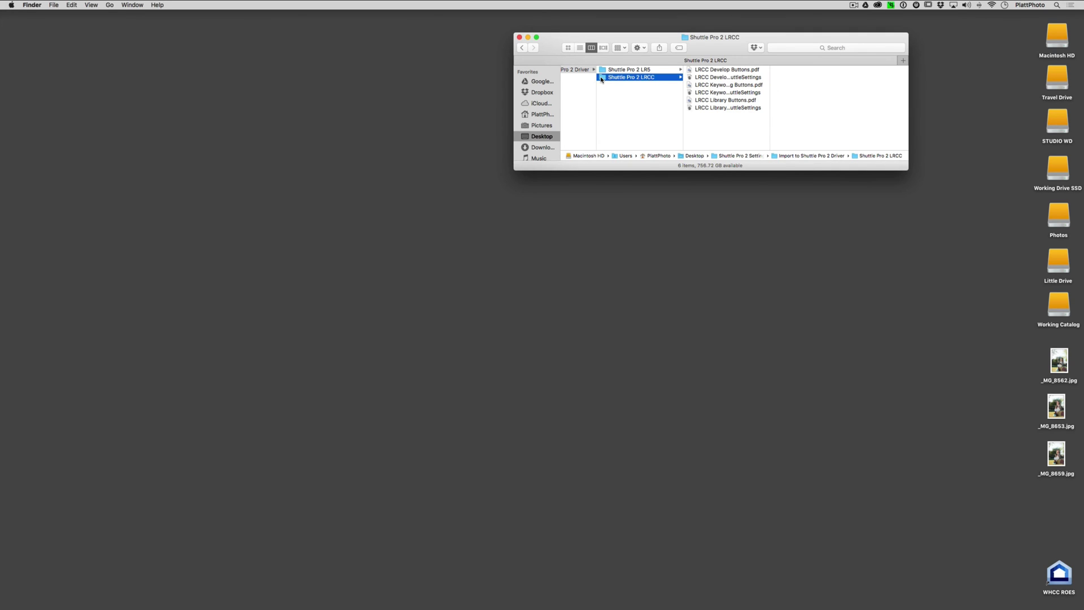
left_click(713, 78)
left_click(710, 92)
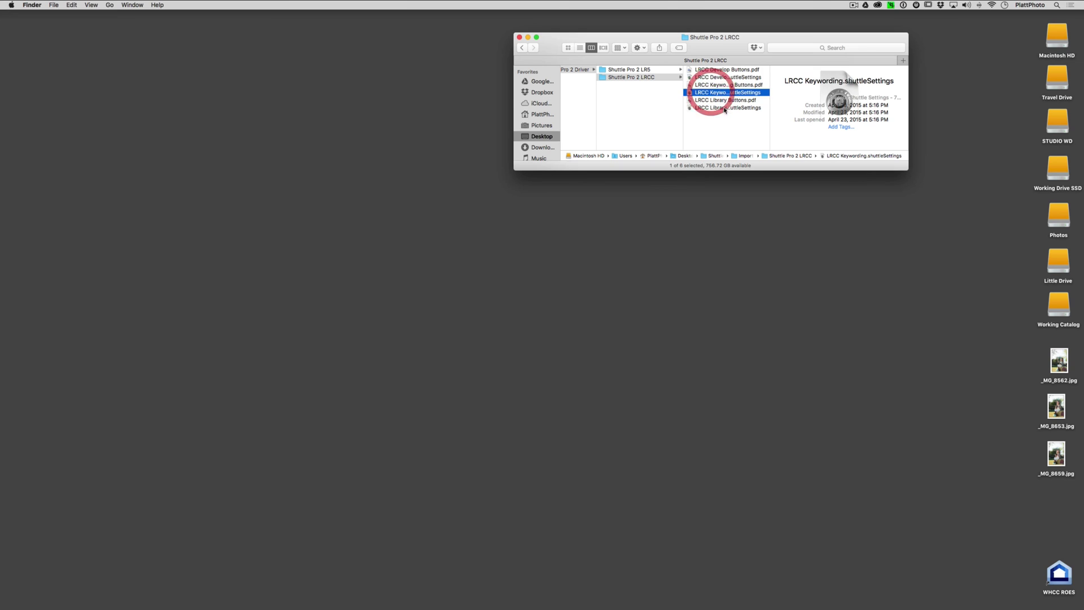
left_click(724, 108)
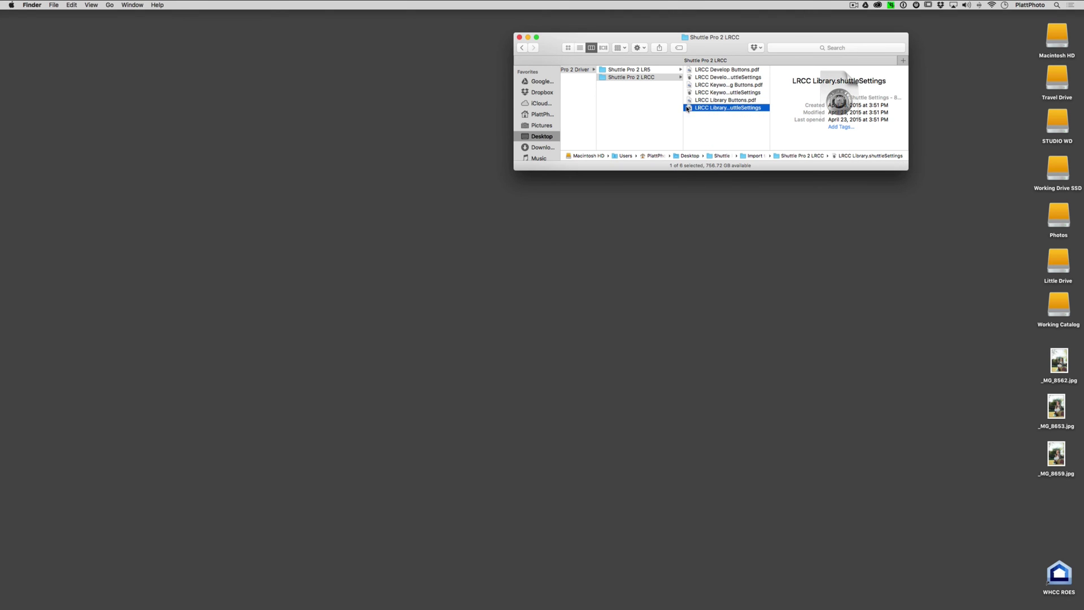
left_click(690, 72)
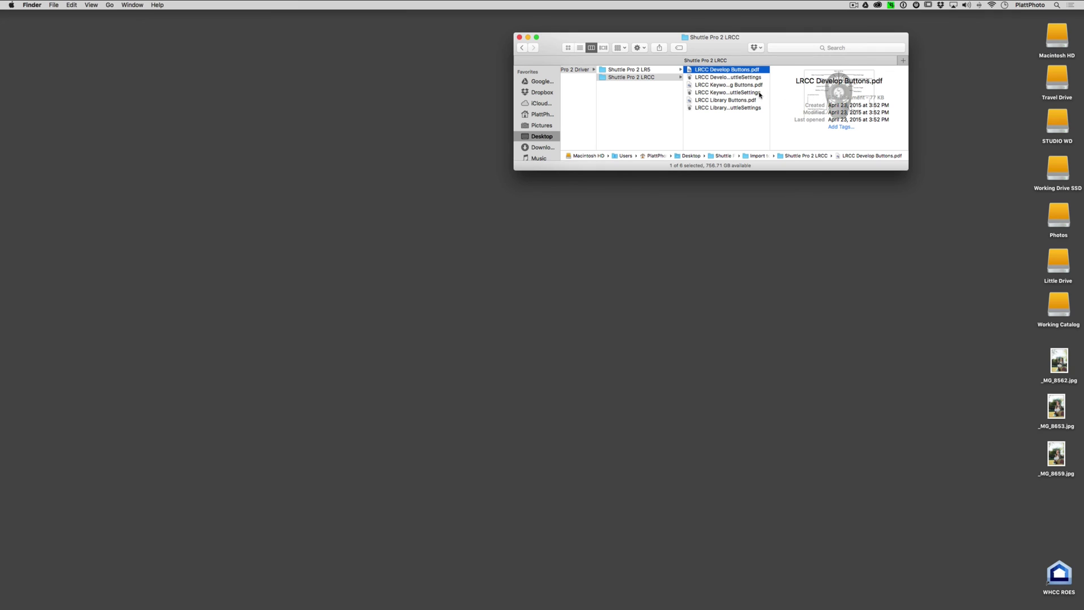
Step: Preview the LRCC Library, LRCC Keywording and LRCC Develop Buttons PDFs, and close the folder window
left_click(693, 102)
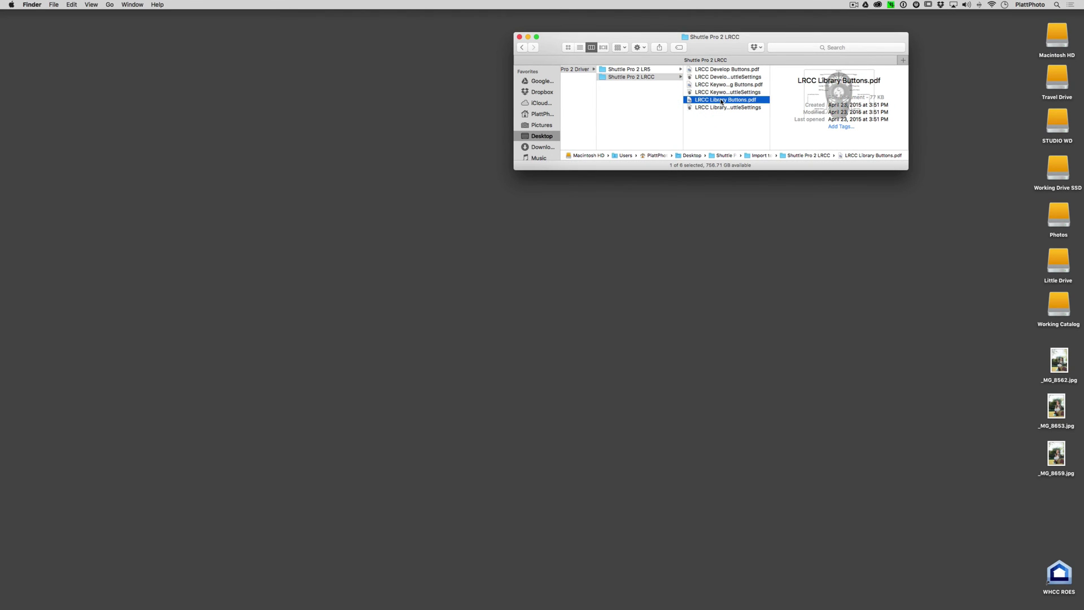
key("space")
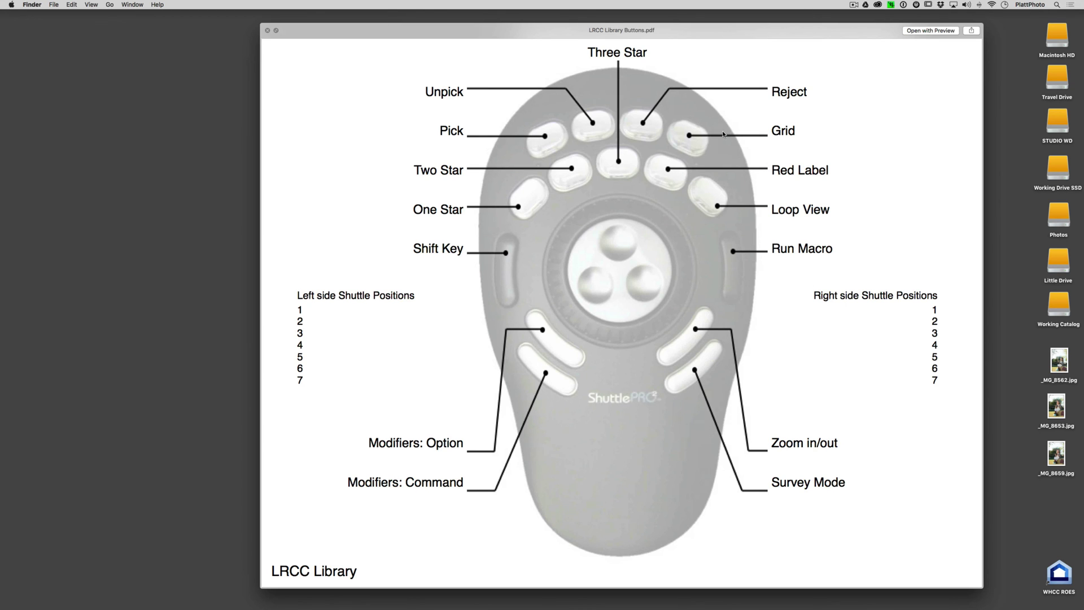
key("space")
left_click(712, 85)
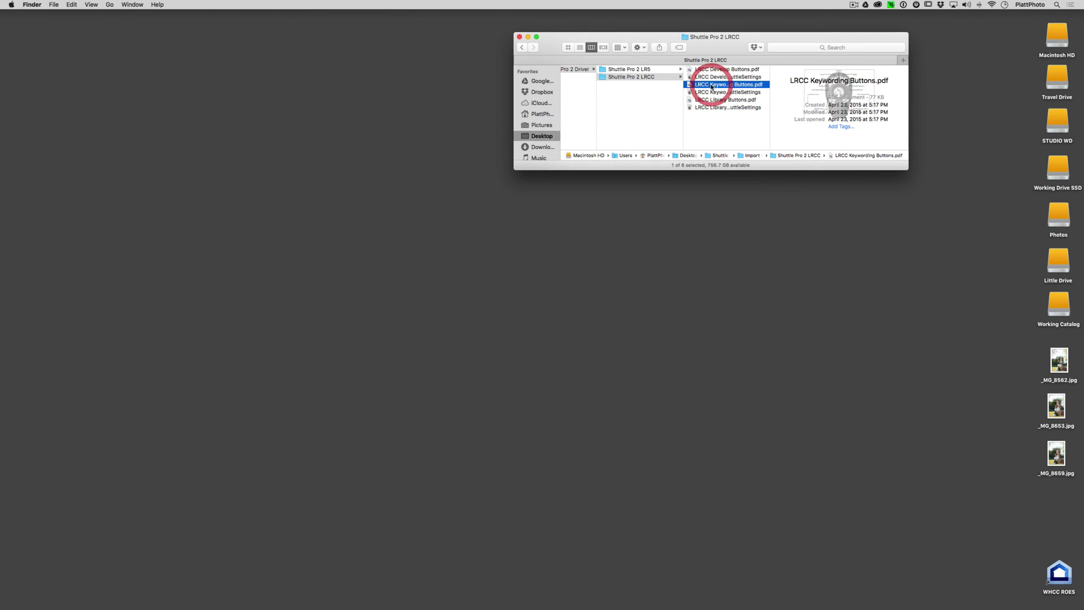
key("space")
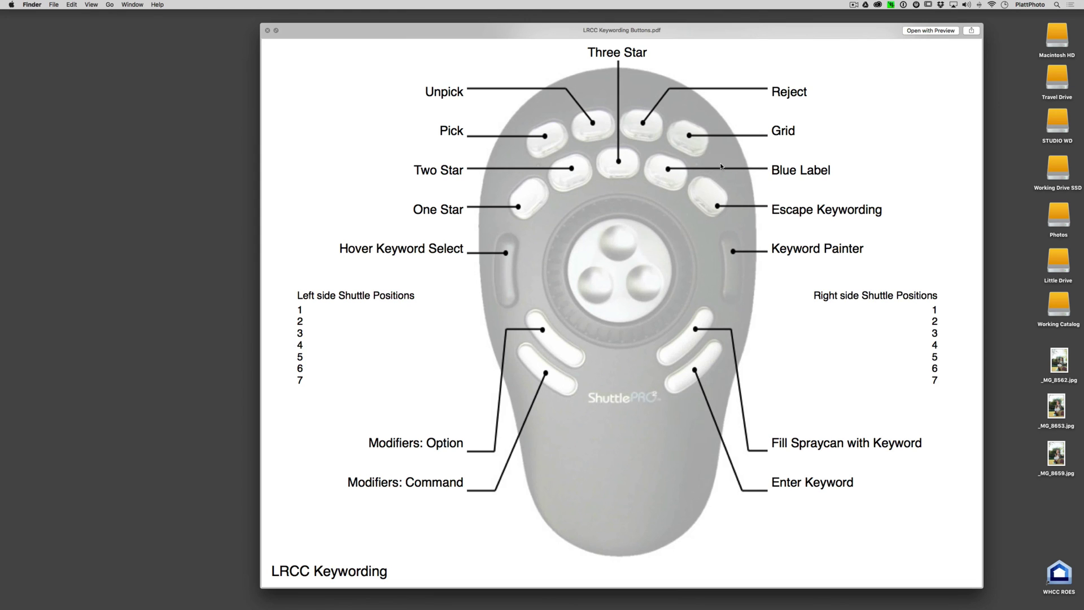
key("space")
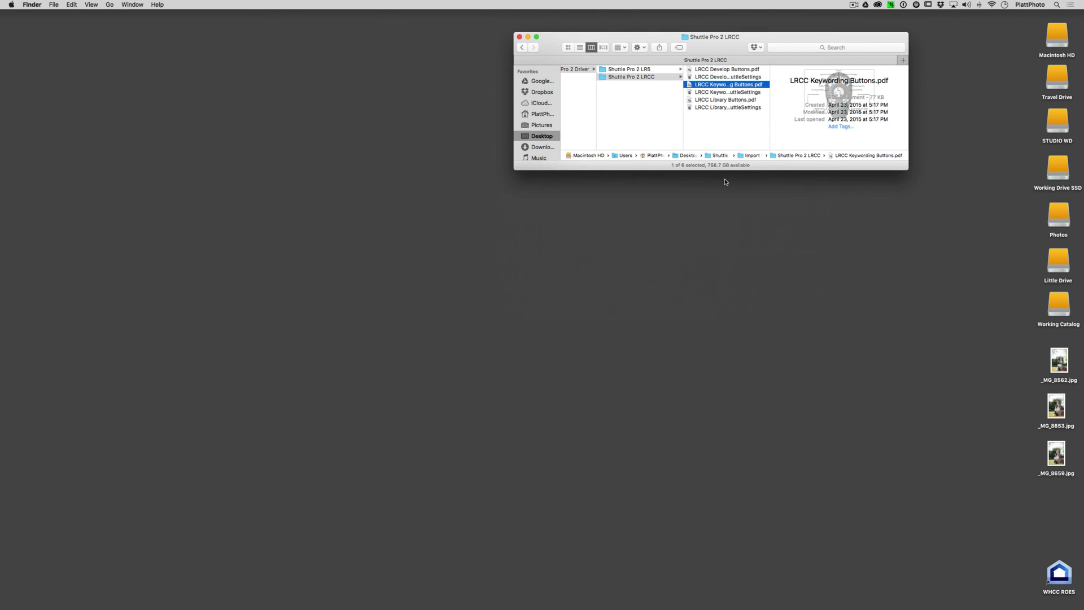
left_click(701, 69)
key("space")
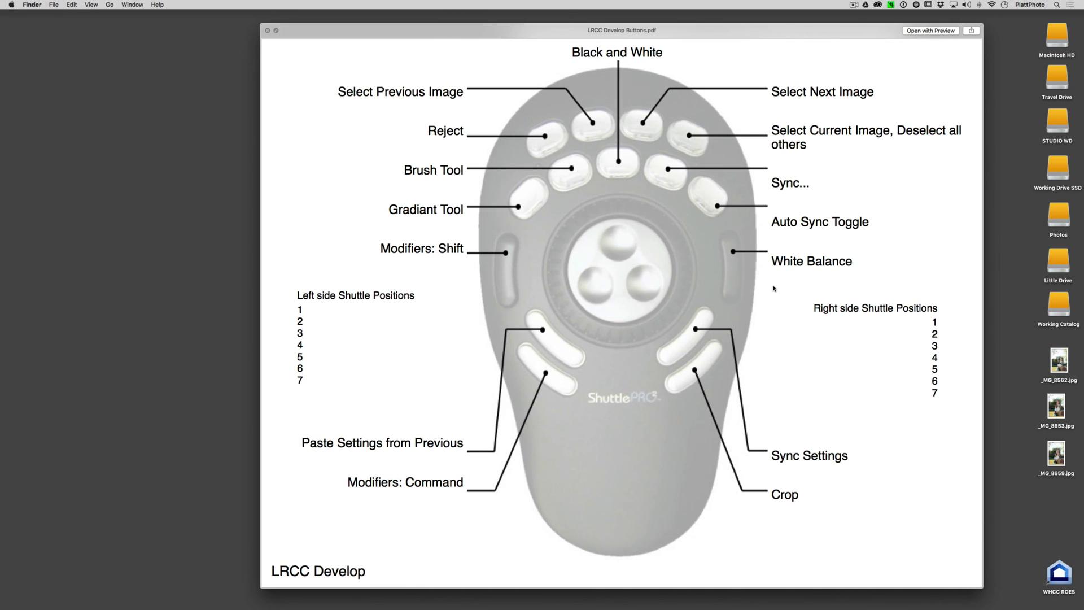
key("space")
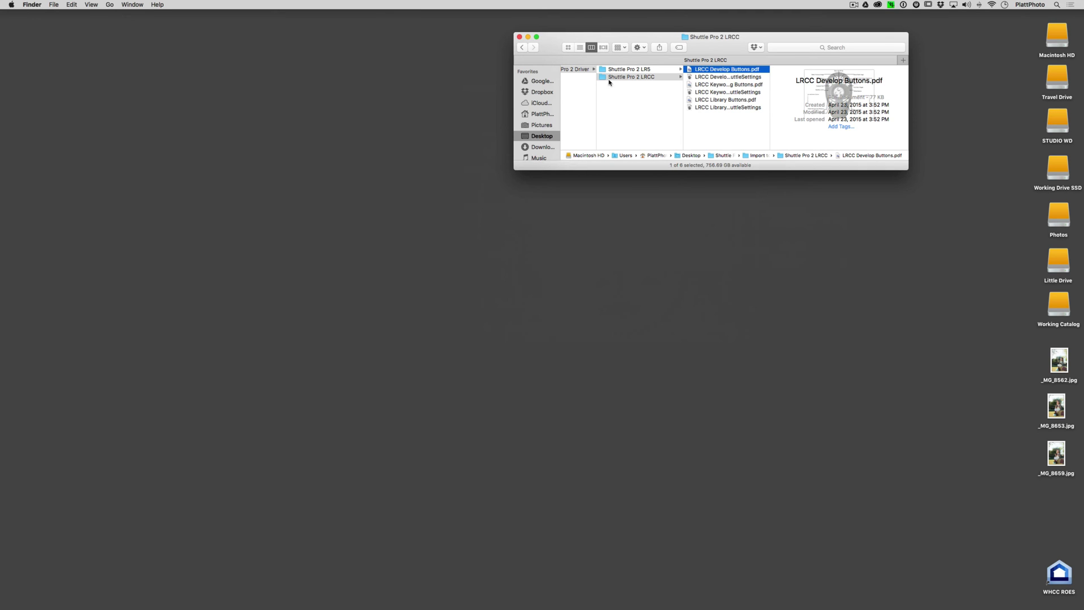
left_click(519, 38)
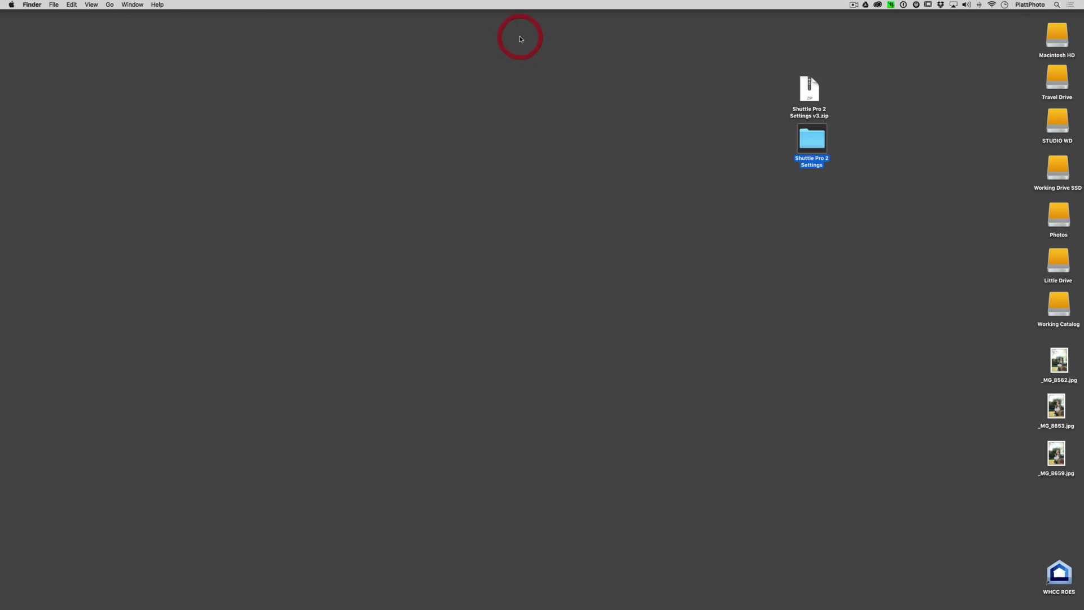
Step: Switch to Lightroom and activate the LRCC Library settings for the Shuttle controller
key("super+Tab")
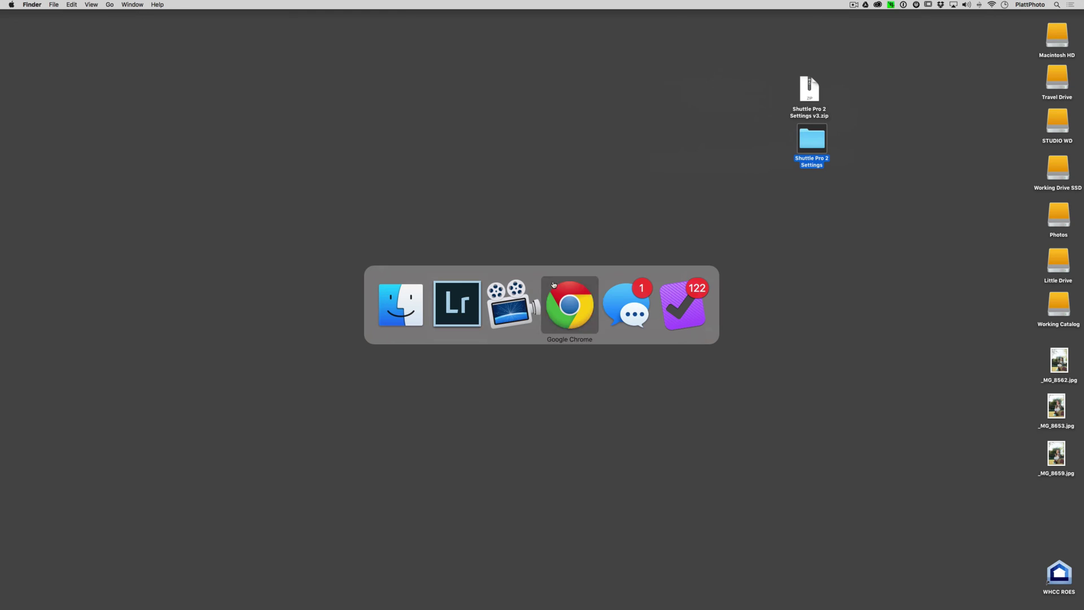
left_click(449, 302)
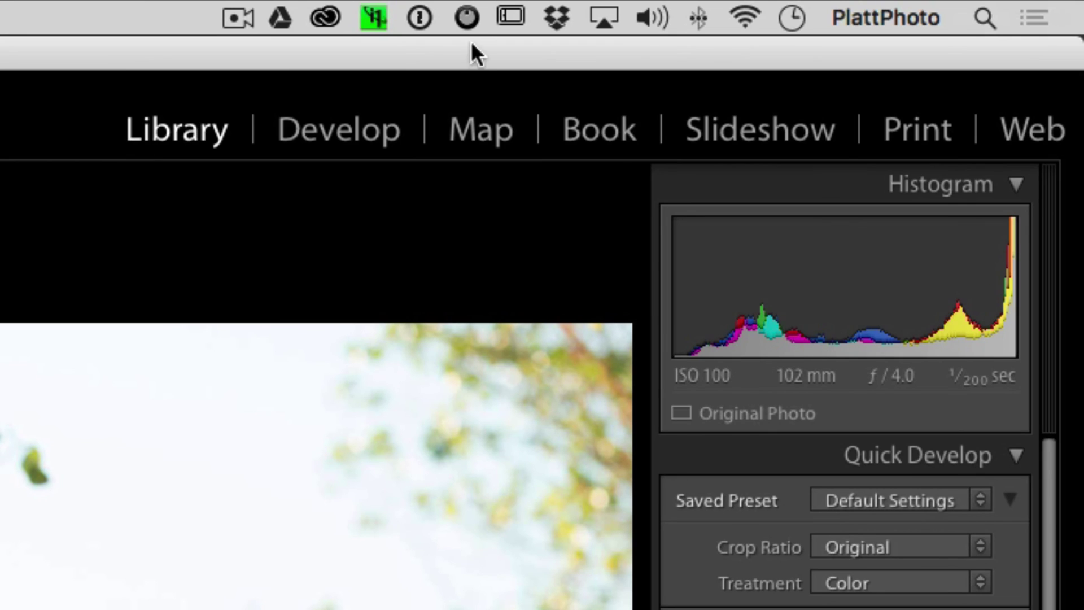
left_click(465, 16)
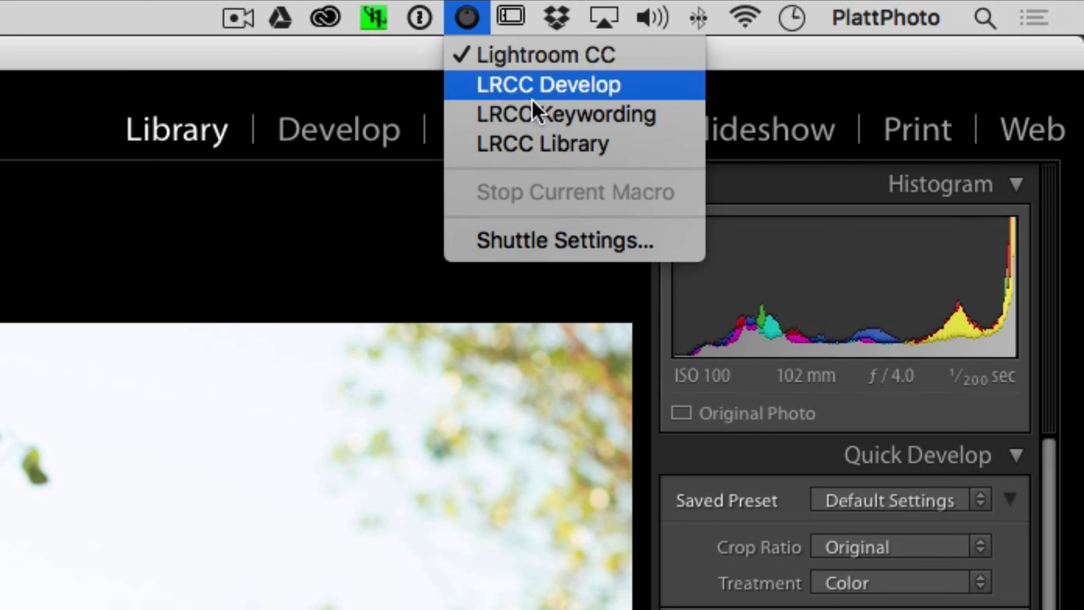
left_click(562, 144)
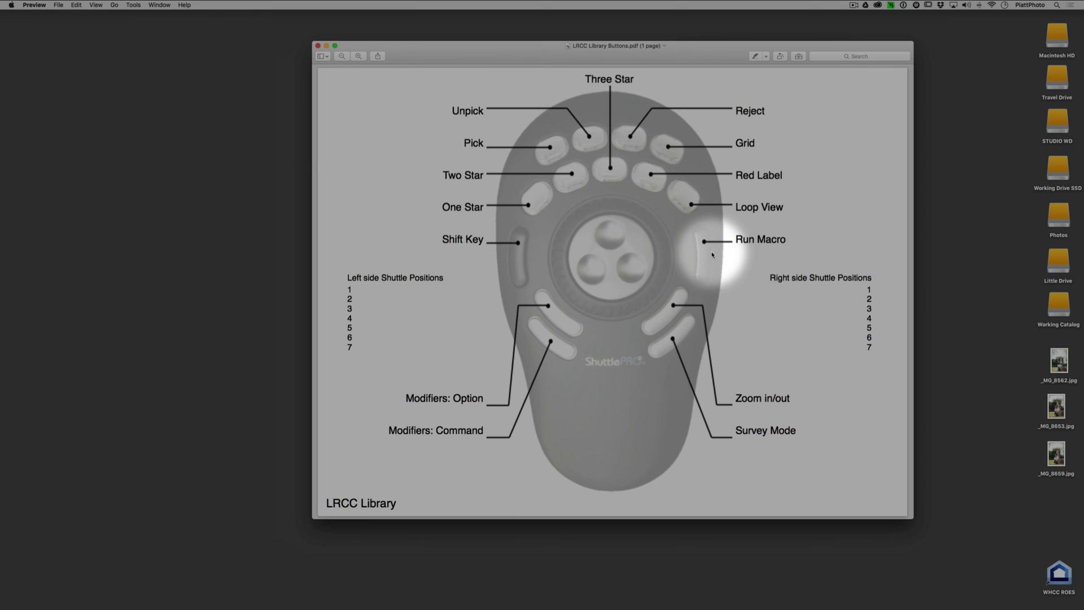
Step: Consult the LRCC Library button chart in Preview and return to the photo survey in Lightroom
key("super+Tab")
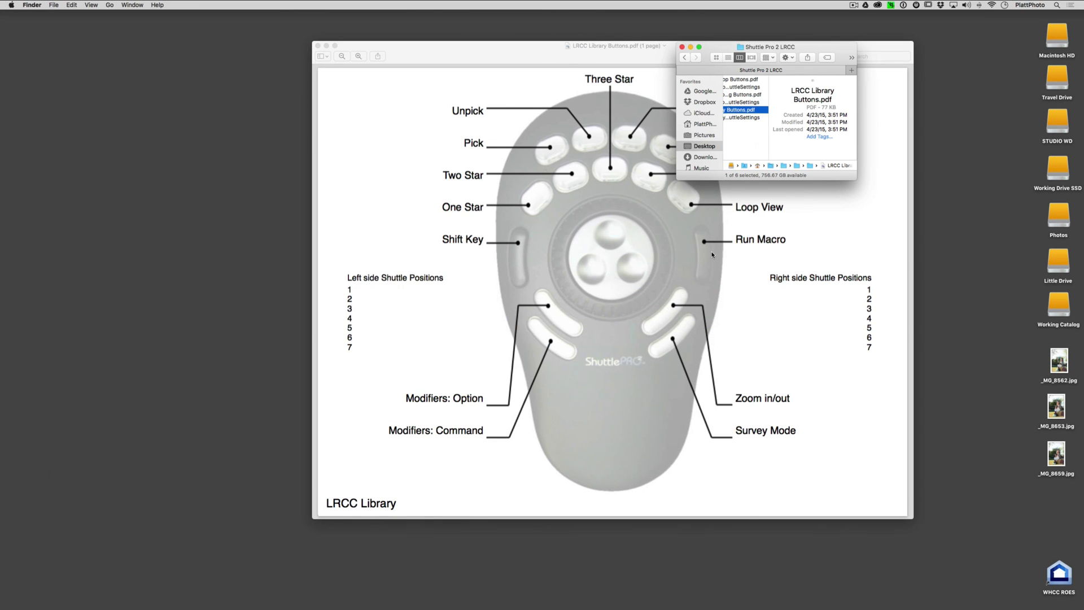
key("super+Tab")
key("super+Tab")
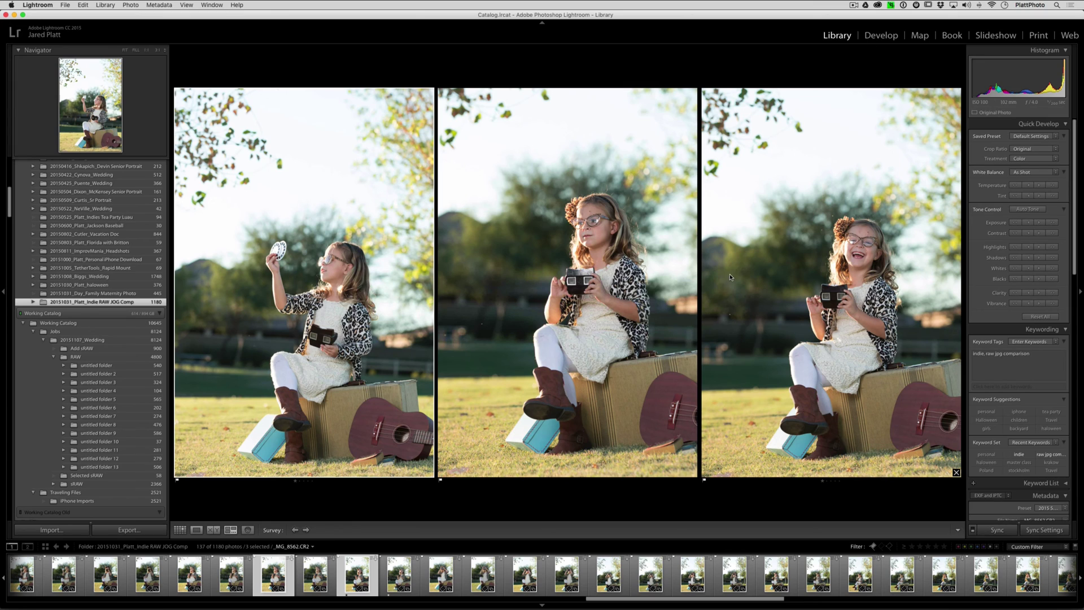
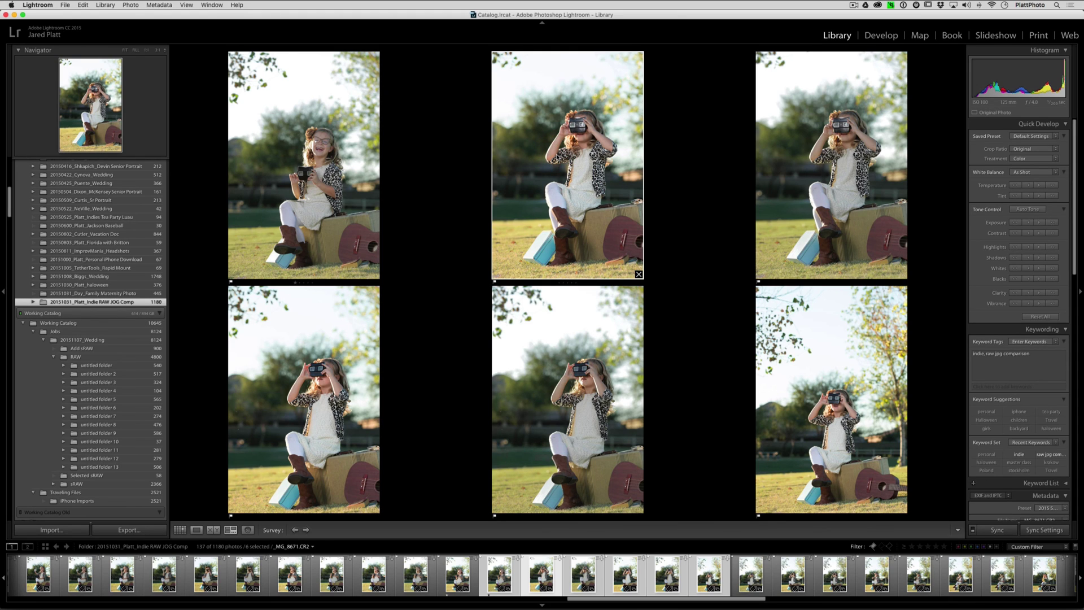
key("super+Tab")
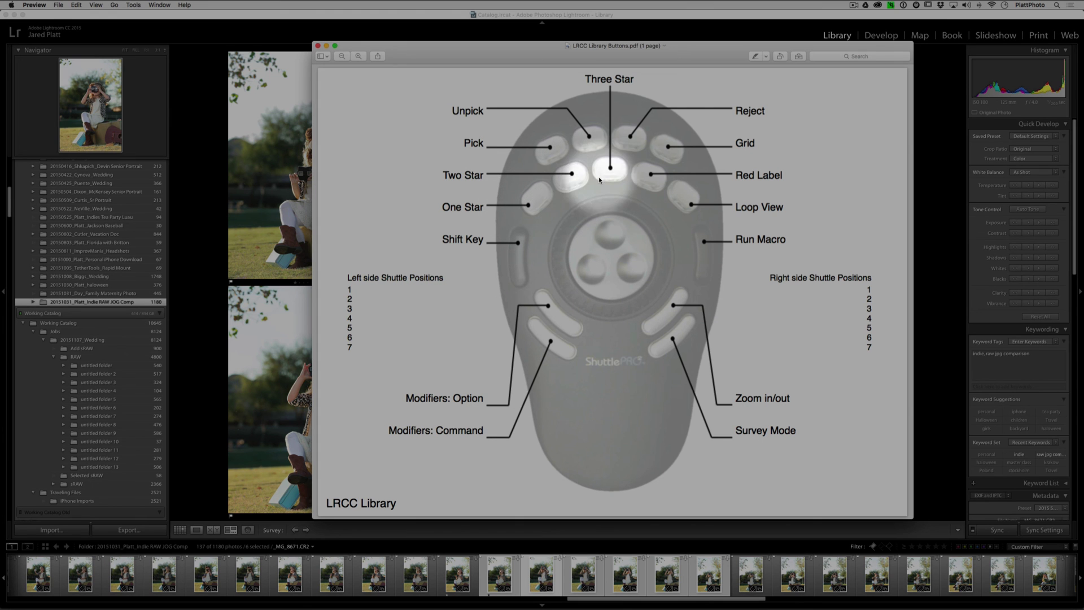
key("super+Tab")
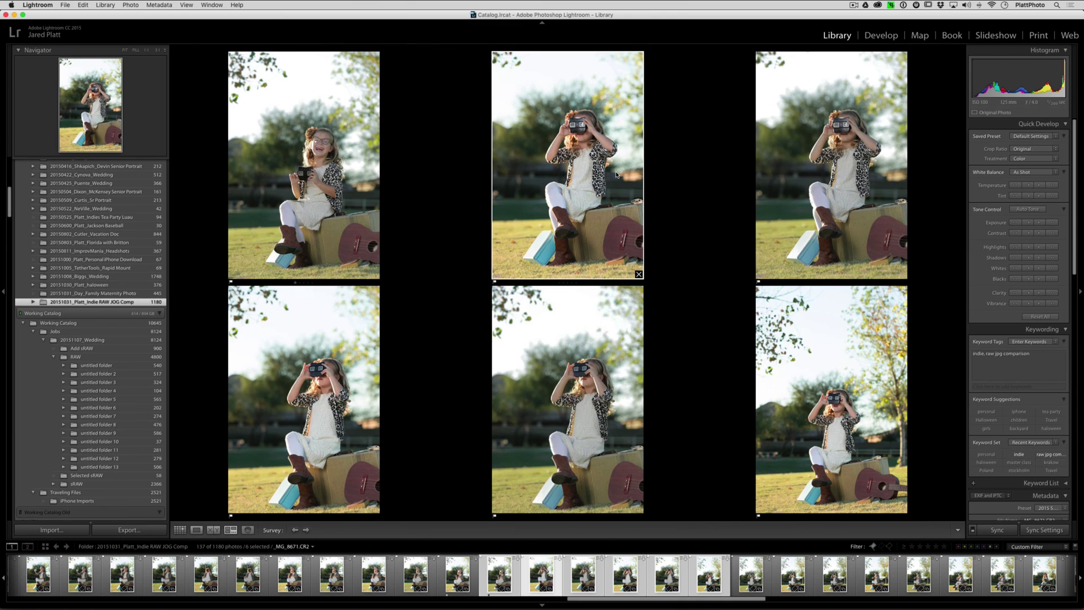
Step: Rate the active photo two stars, and select the next six photos from the grid to compare in Survey view
key("2")
key("g")
left_click(375, 447)
left_click(617, 448, "shift")
key("n")
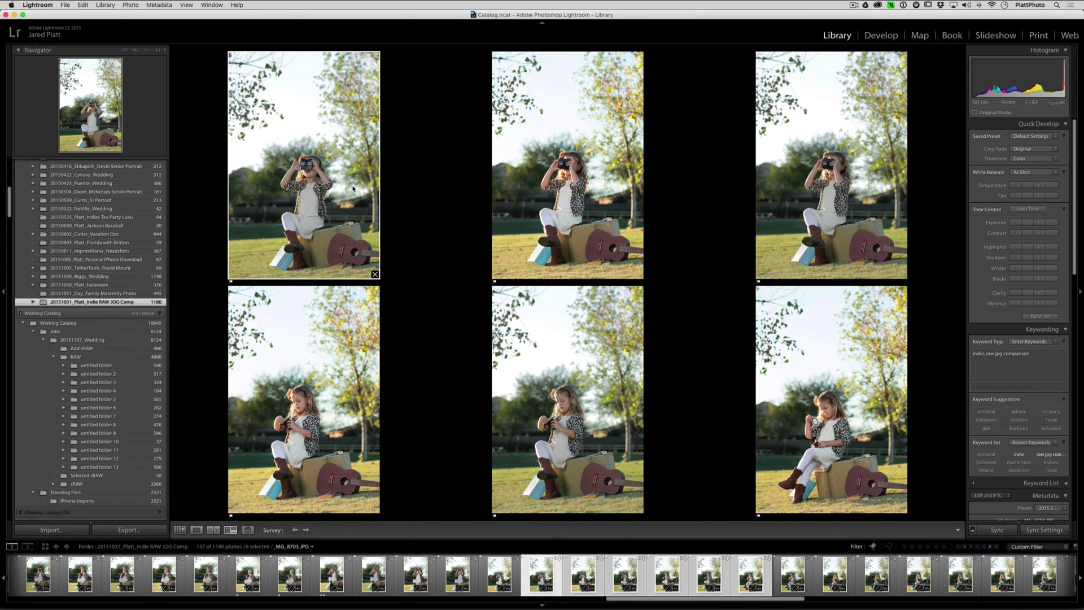
Step: Check the zoom button on the chart, zoom in on the upper-row middle photo of the survey, and zoom back out
left_click(564, 192)
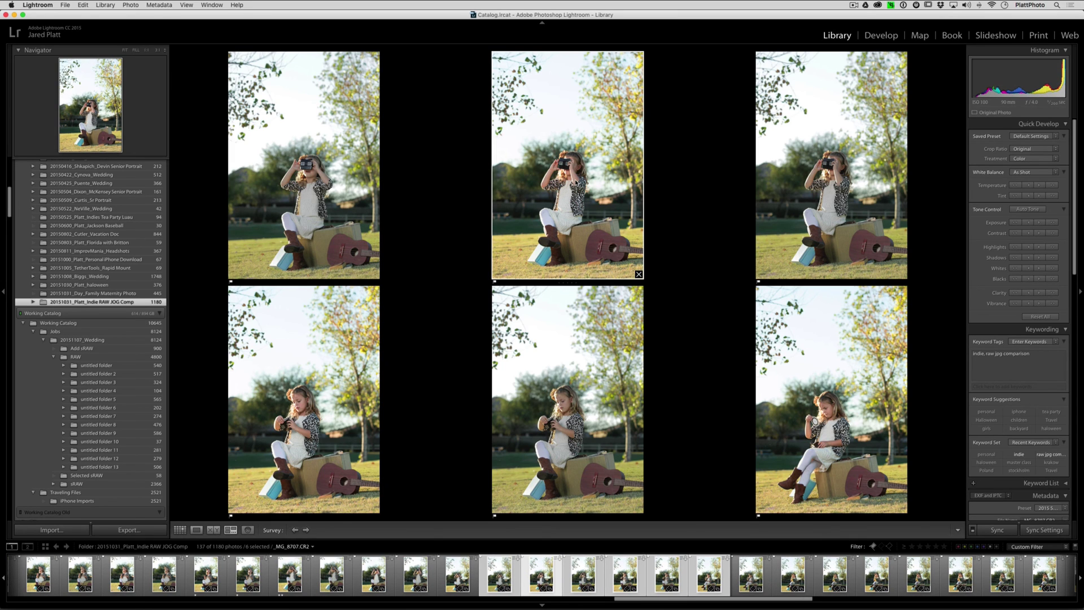
key("super+Tab")
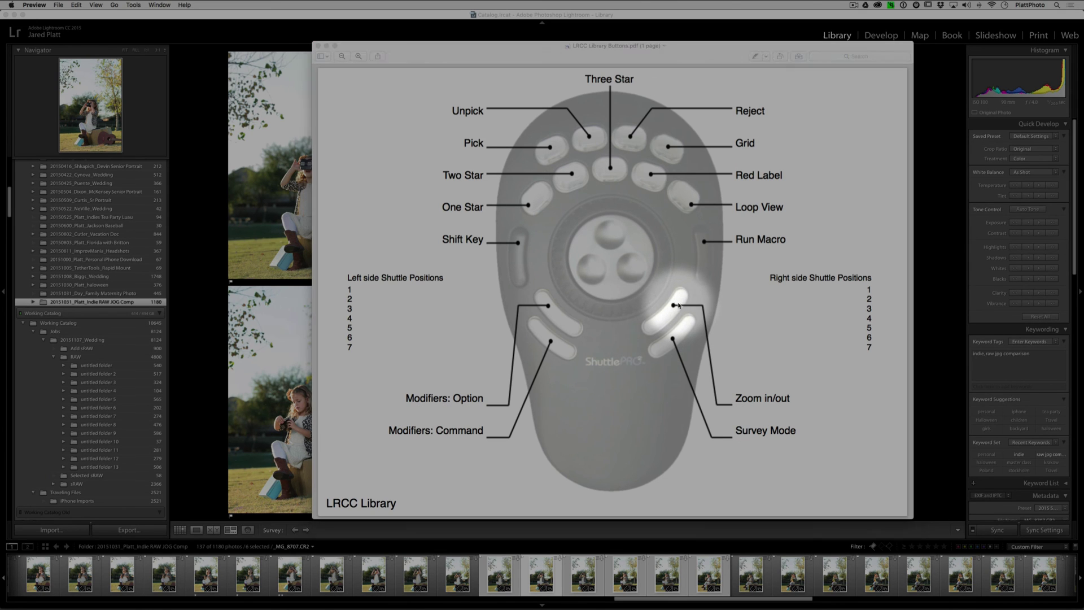
key("super+Tab")
key("z")
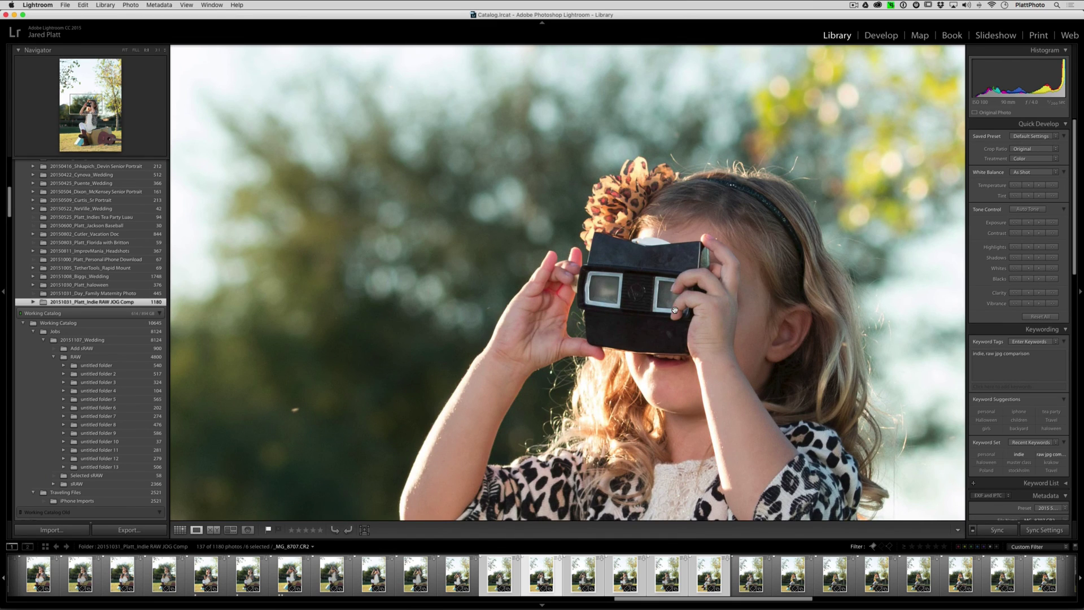
key("z")
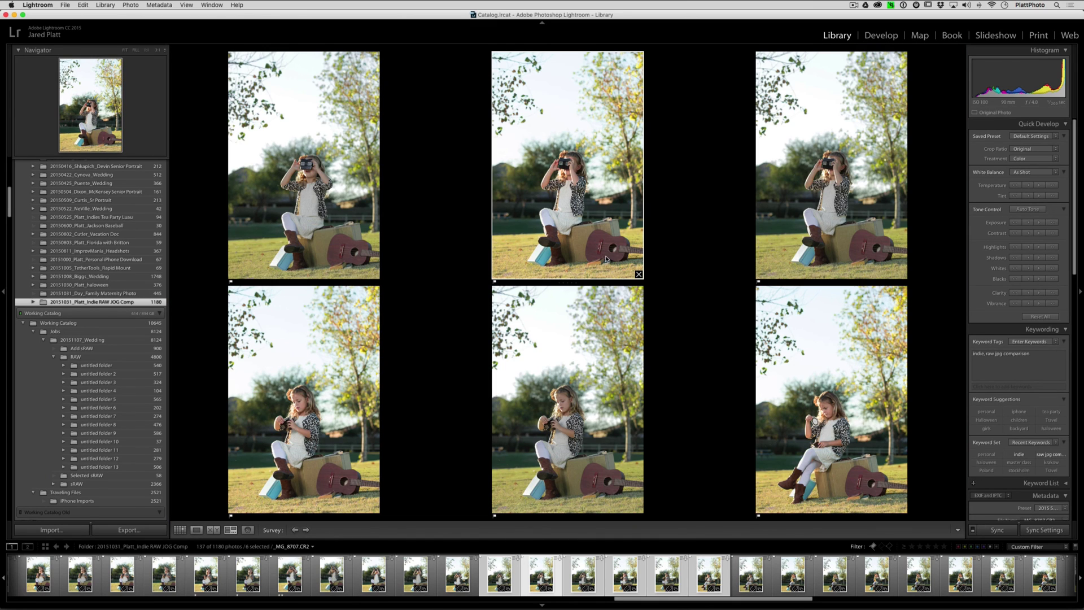
Step: Flag the active photo as a pick with one star, and open the next six photos from the grid in Survey view
key("p")
key("1")
key("g")
key("n")
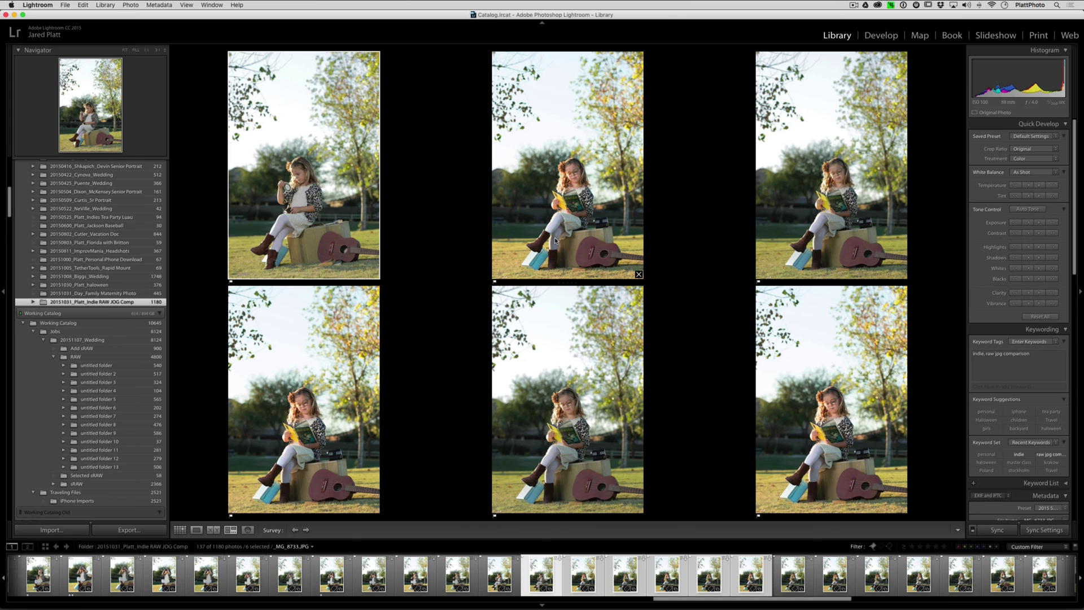
Step: Check the Loop View button on the chart, view the survey's upper-row middle photo in Loupe view, and return to the survey
key("super+Tab")
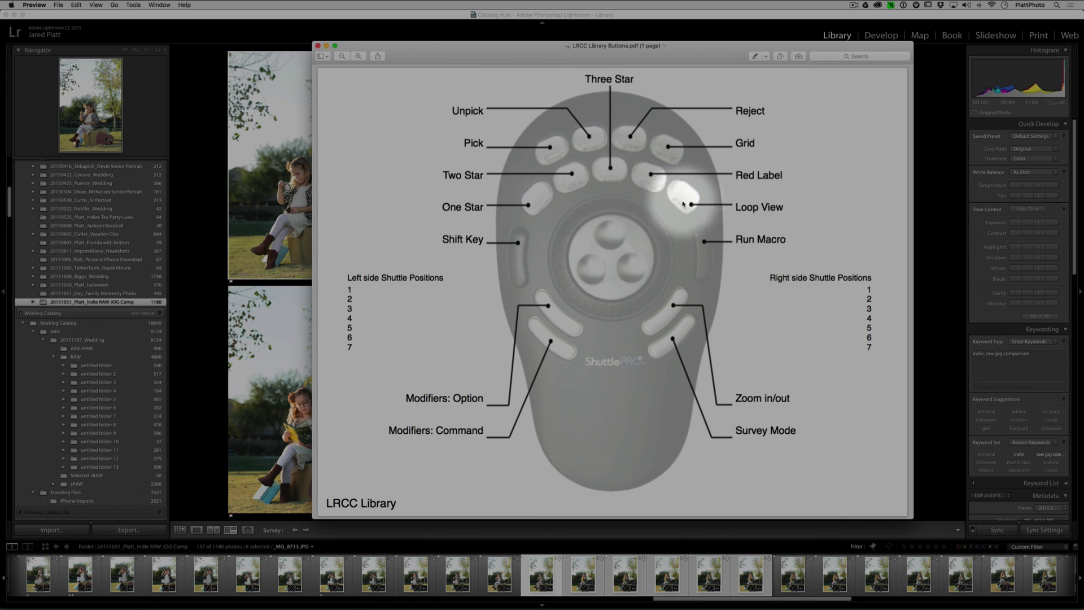
key("super+Tab")
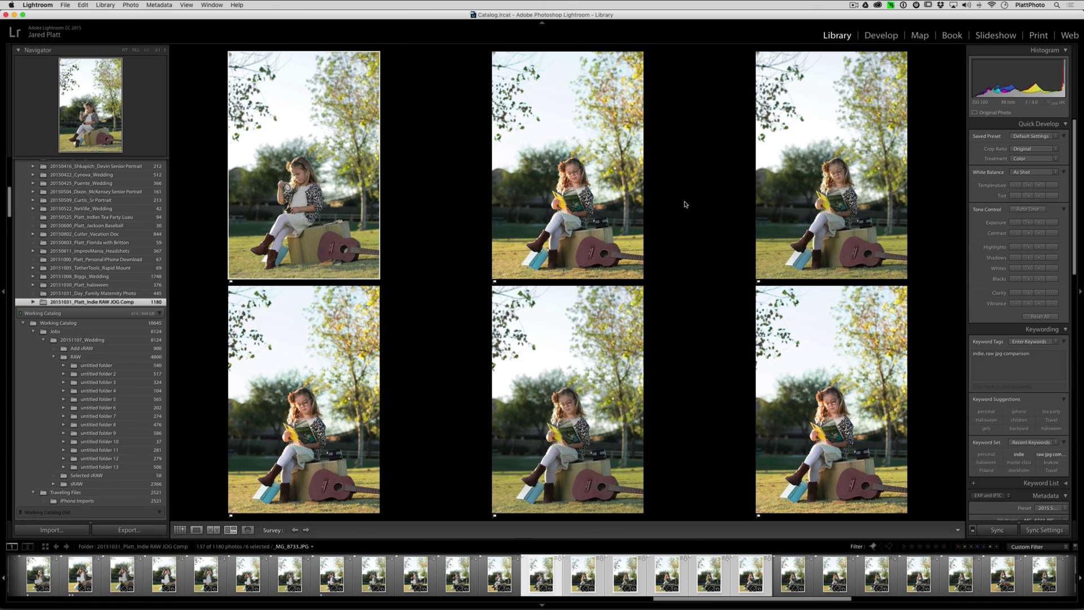
left_click(572, 169)
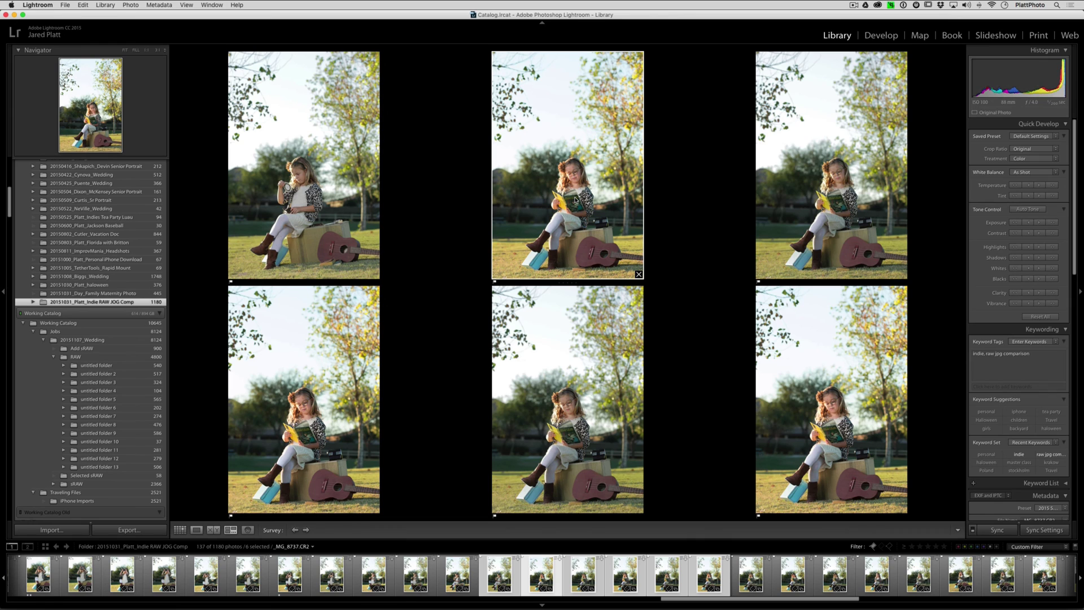
key("e")
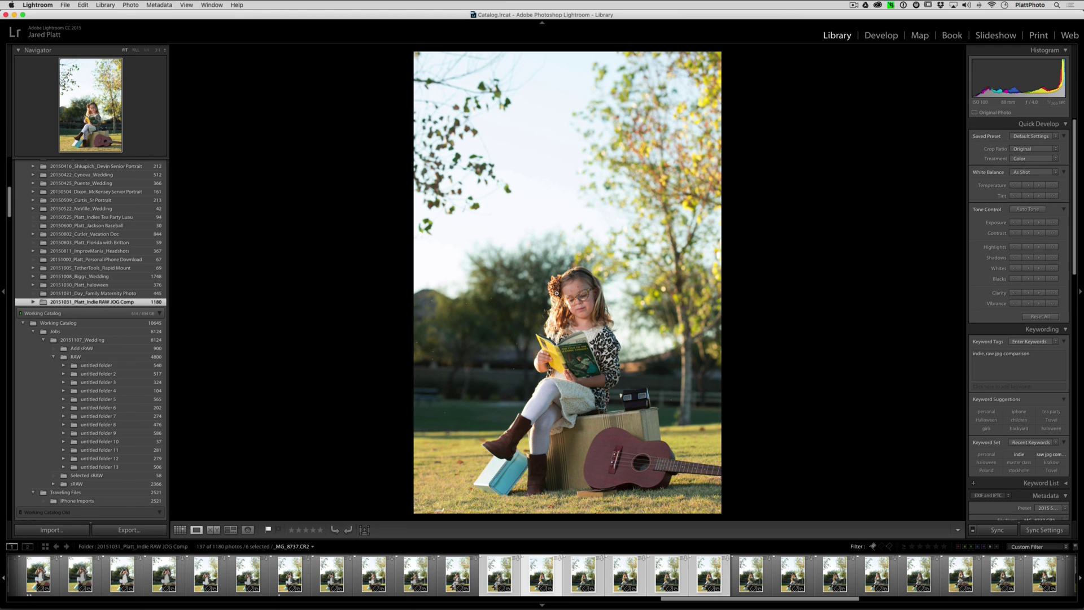
key("n")
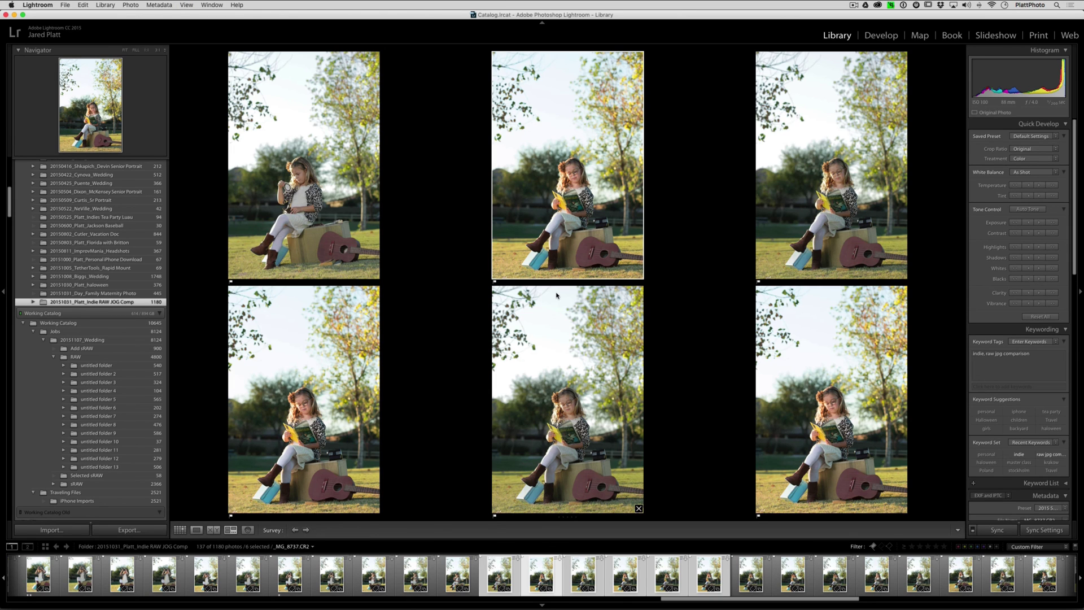
Step: Close the LRCC Library chart in Preview and open LRCC Keywording Buttons.pdf from the Shuttle Pro 2 LRCC folder in Finder
key("super+Tab")
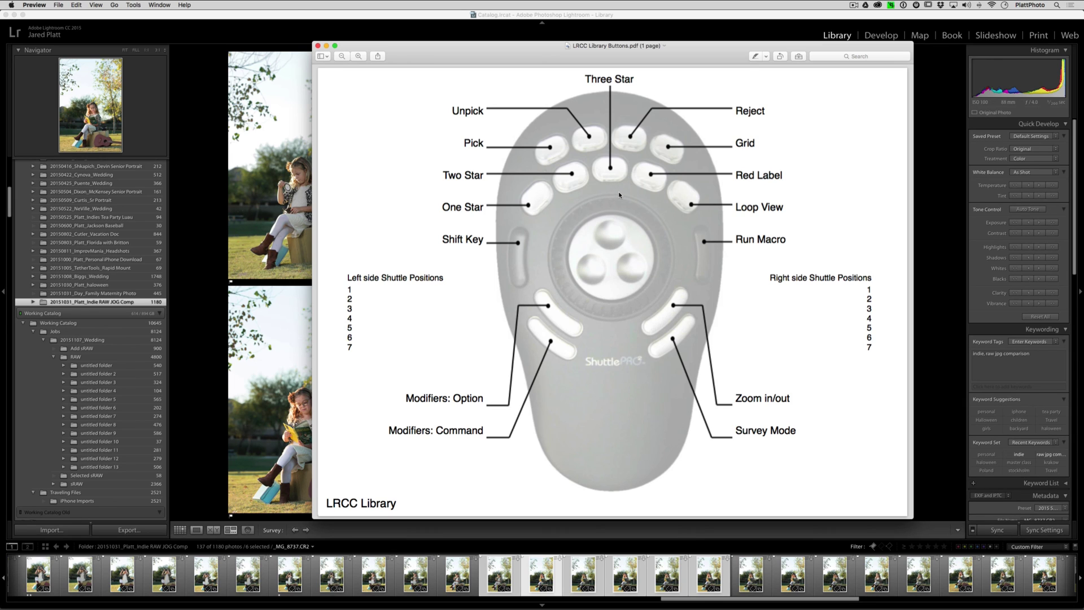
left_click(317, 46)
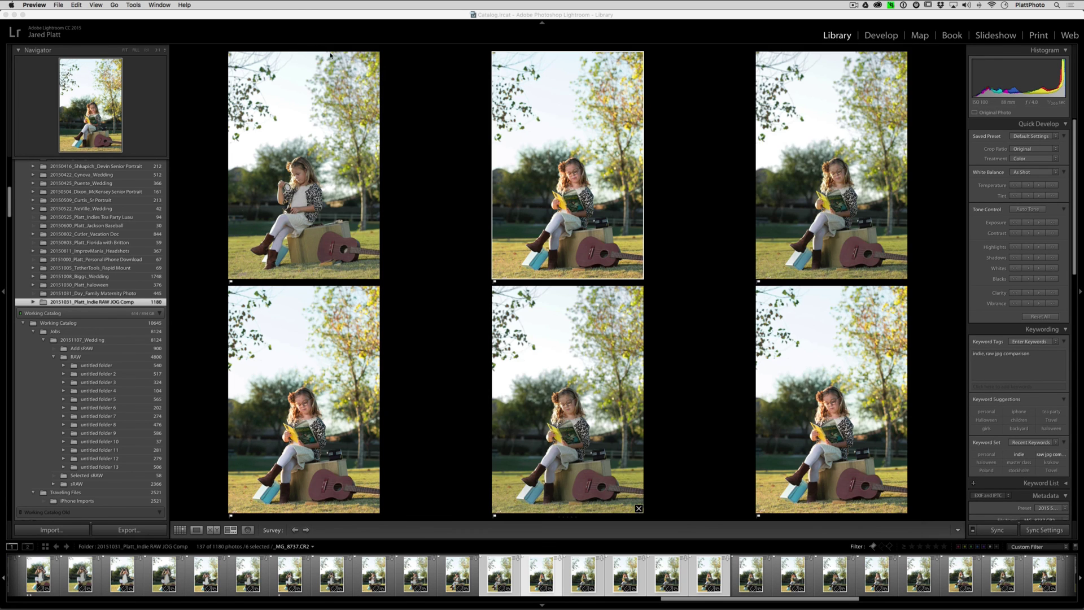
key("super+Tab")
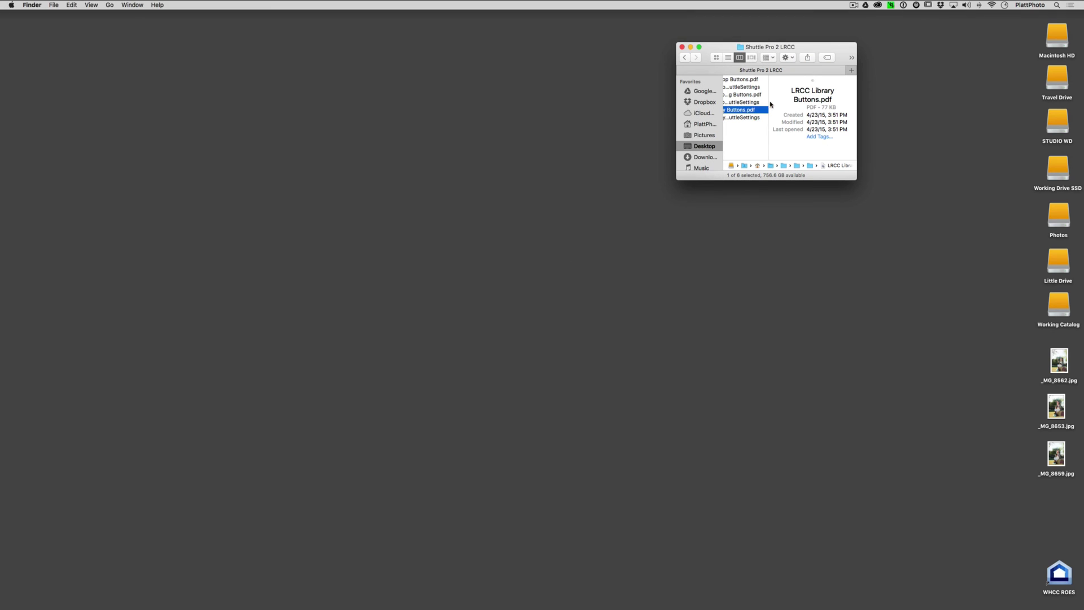
scroll(767, 126, "left", 3)
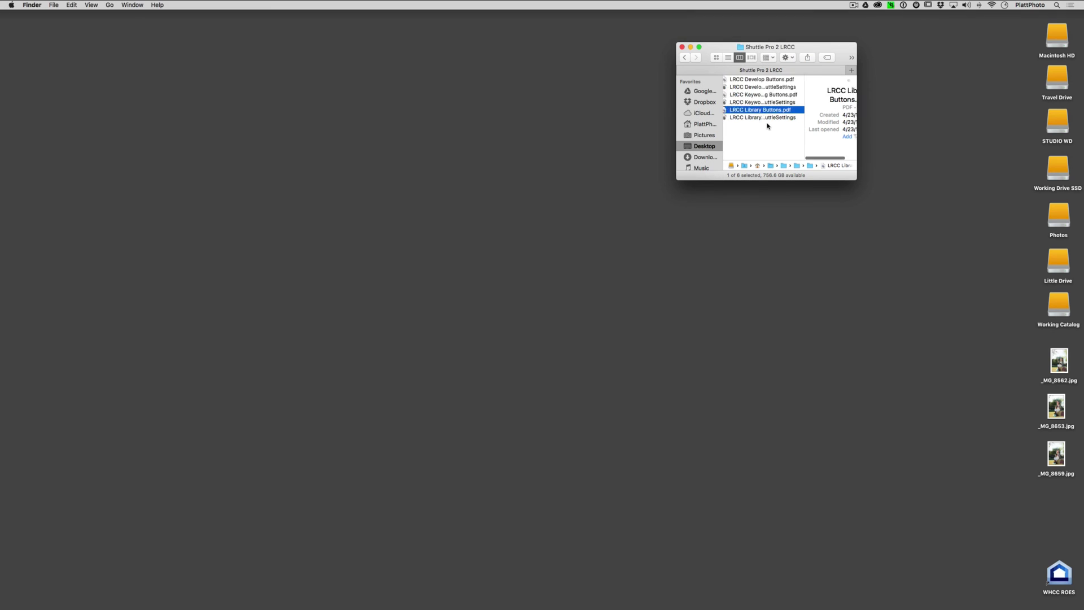
scroll(767, 126, "right", 3)
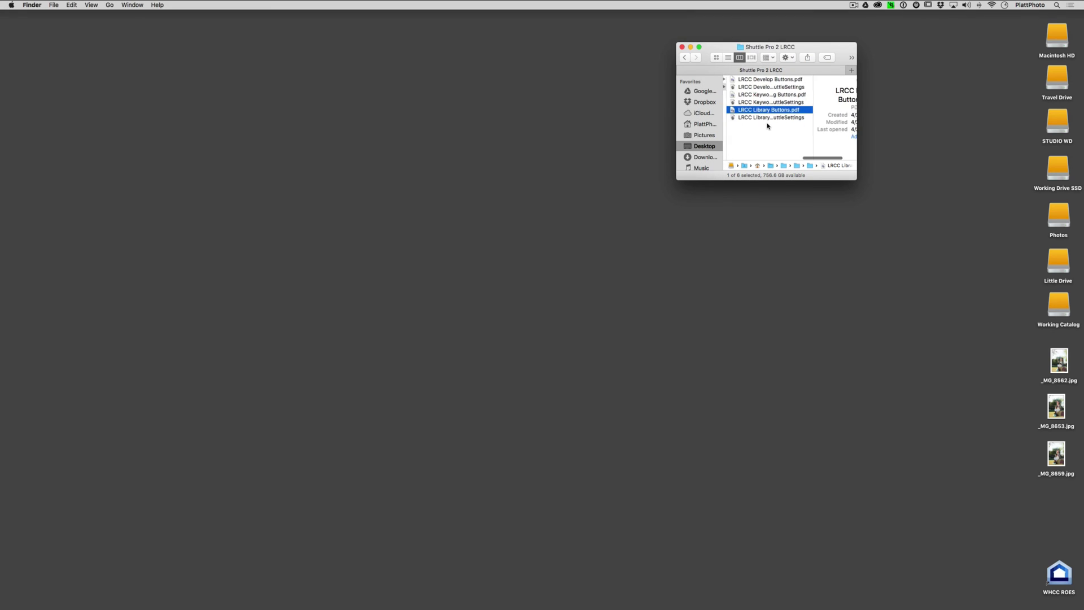
left_click(736, 95)
scroll(729, 96, "left", 2)
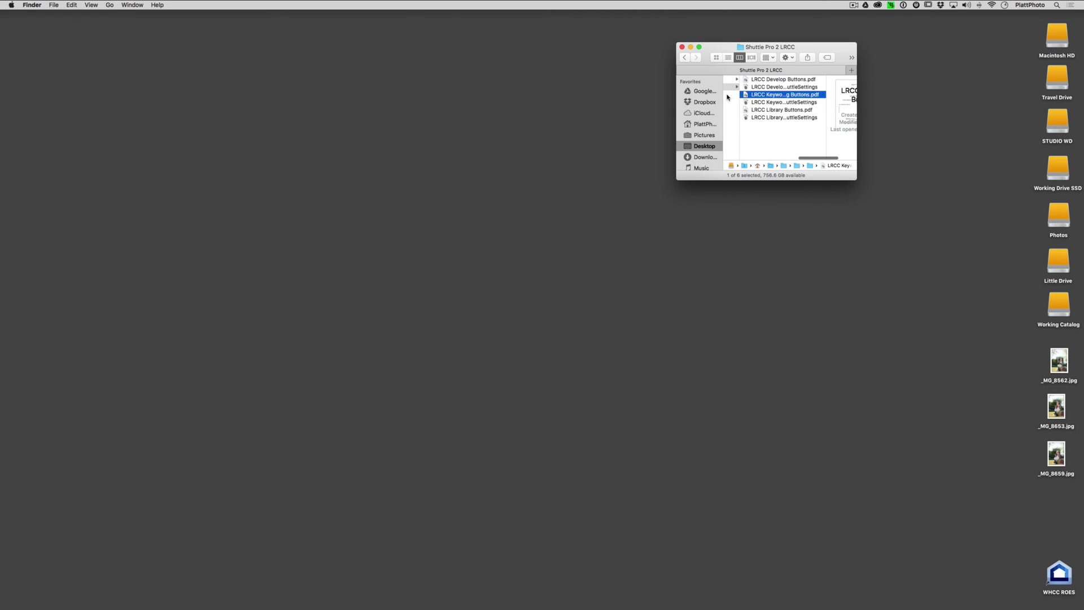
scroll(745, 96, "right", 2)
double_click(747, 94)
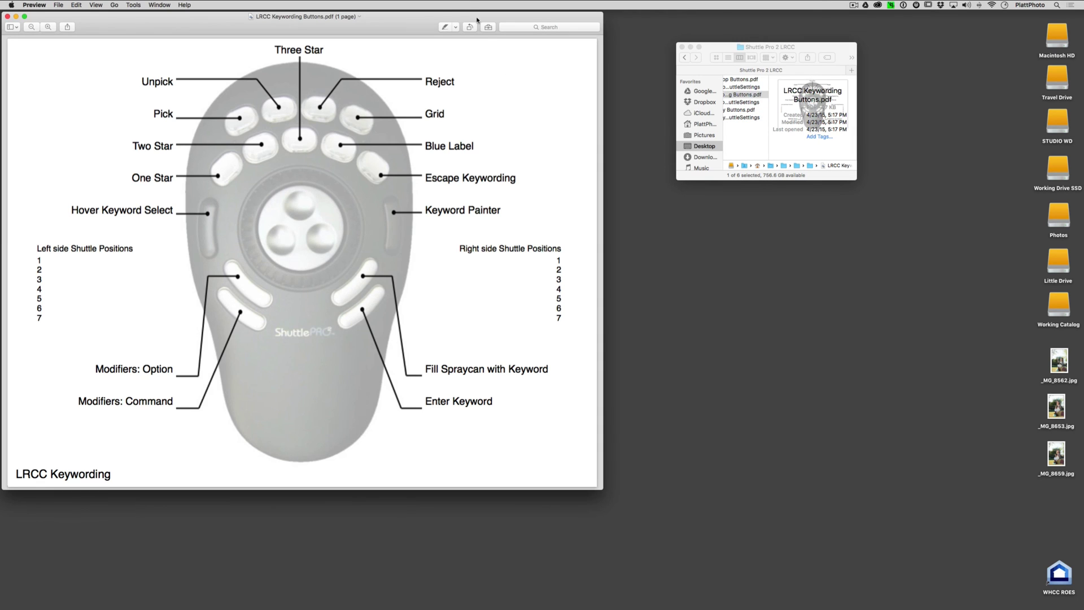
left_click_drag(415, 19, 680, 31)
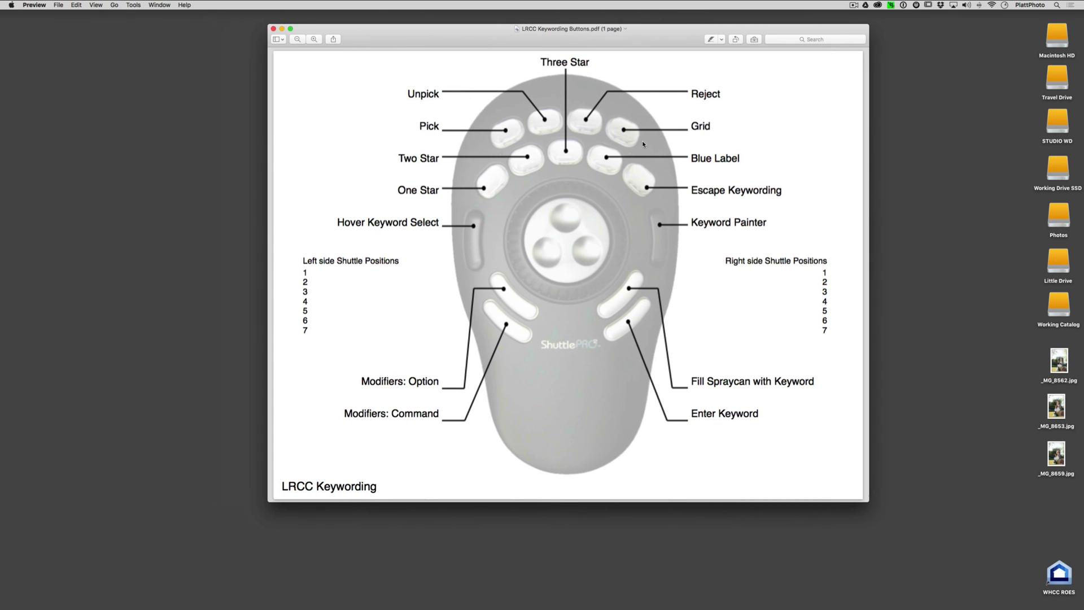
Step: Switch back to Lightroom, show the photos in Grid view and select only _MG_8733.JPG
key("super+Tab")
key("super+Tab")
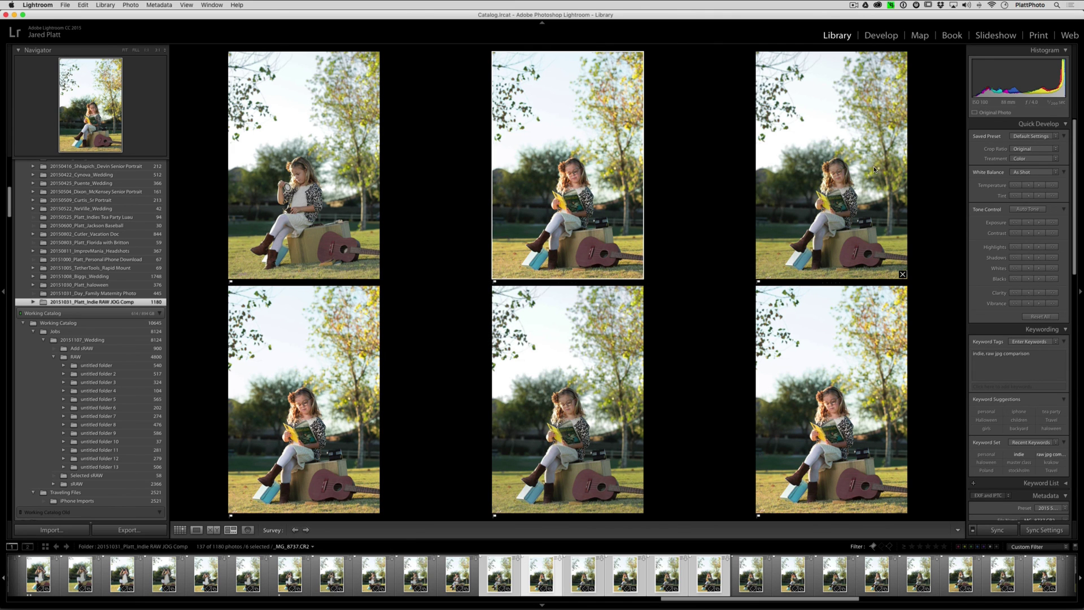
left_click(836, 36)
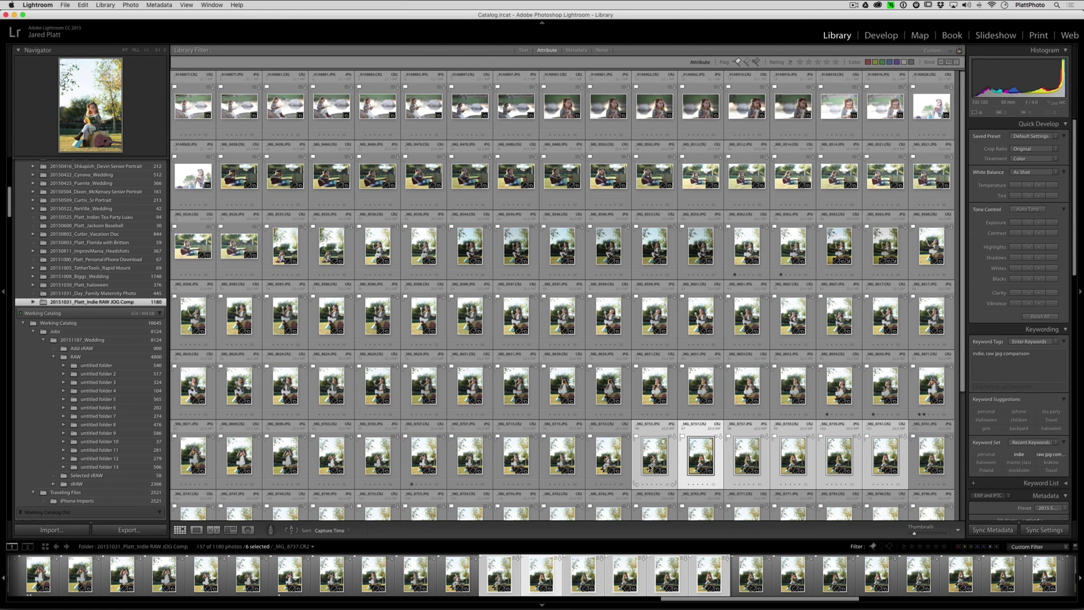
scroll(649, 463, "down", 3)
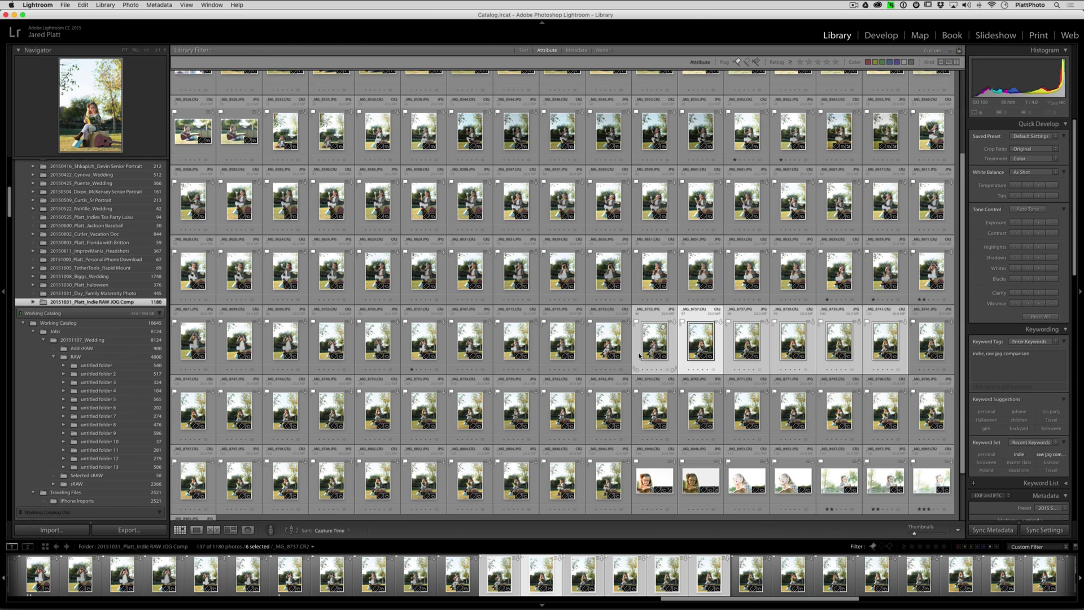
left_click(642, 354)
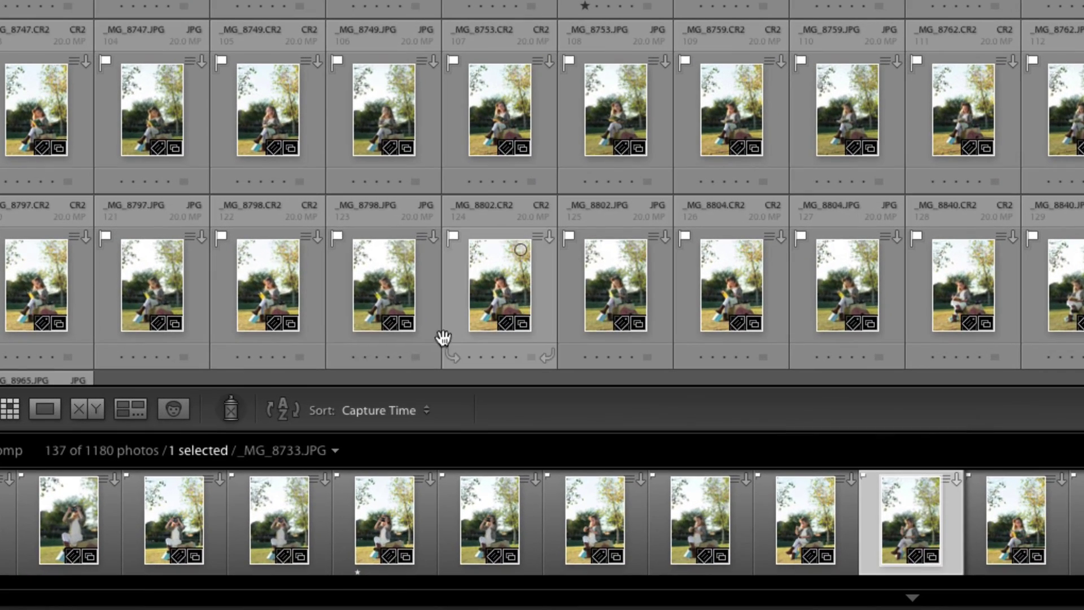
Step: Load the Painter tool with the keywords "girl, child" and paint them across the whole grid row containing the selected photo
left_click(232, 408)
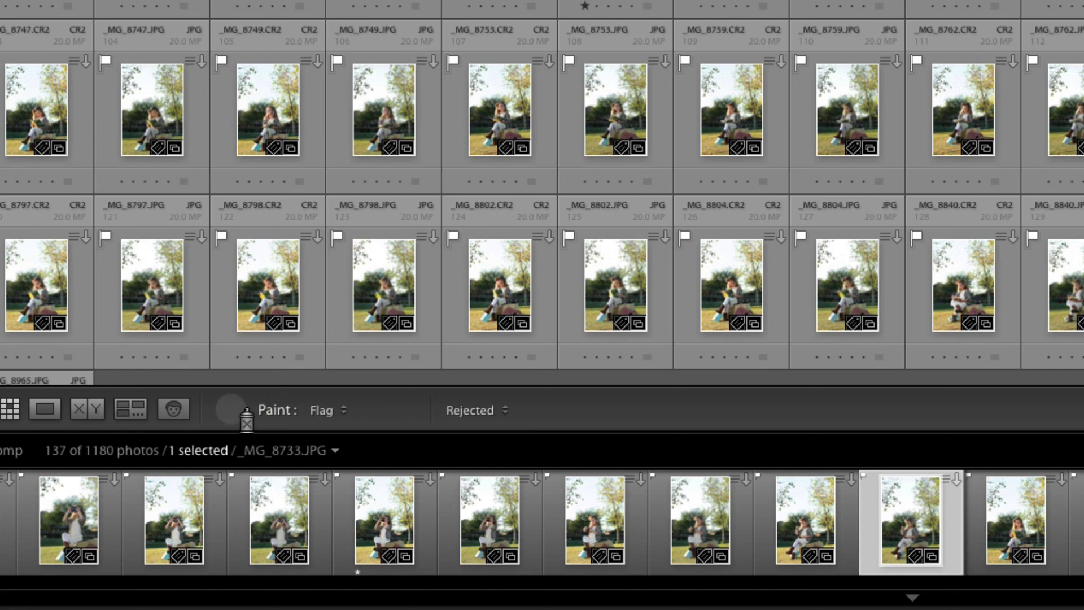
left_click(329, 410)
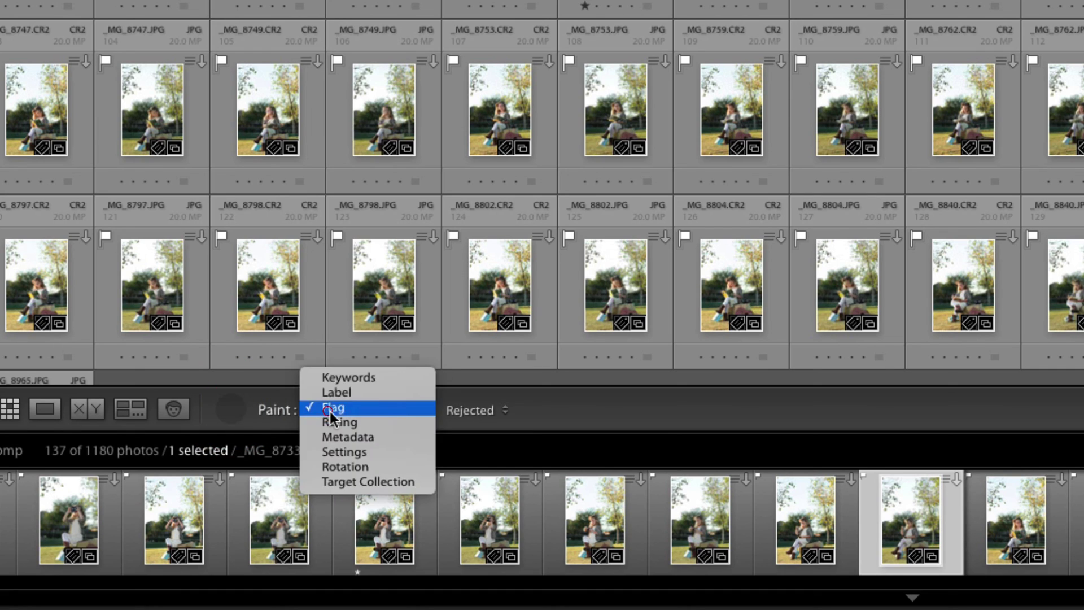
left_click(338, 381)
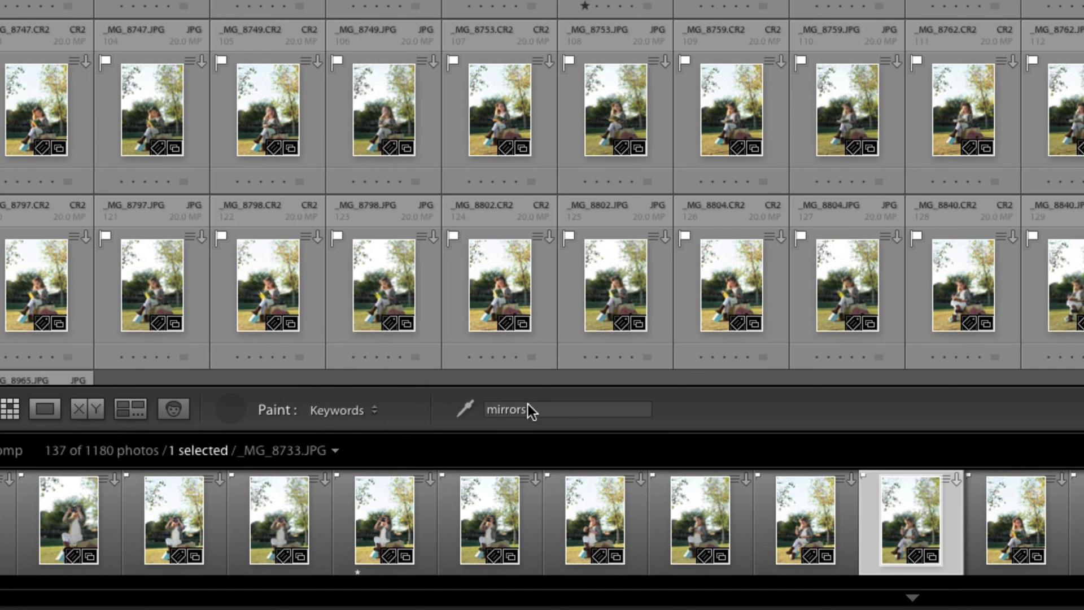
left_click(527, 408)
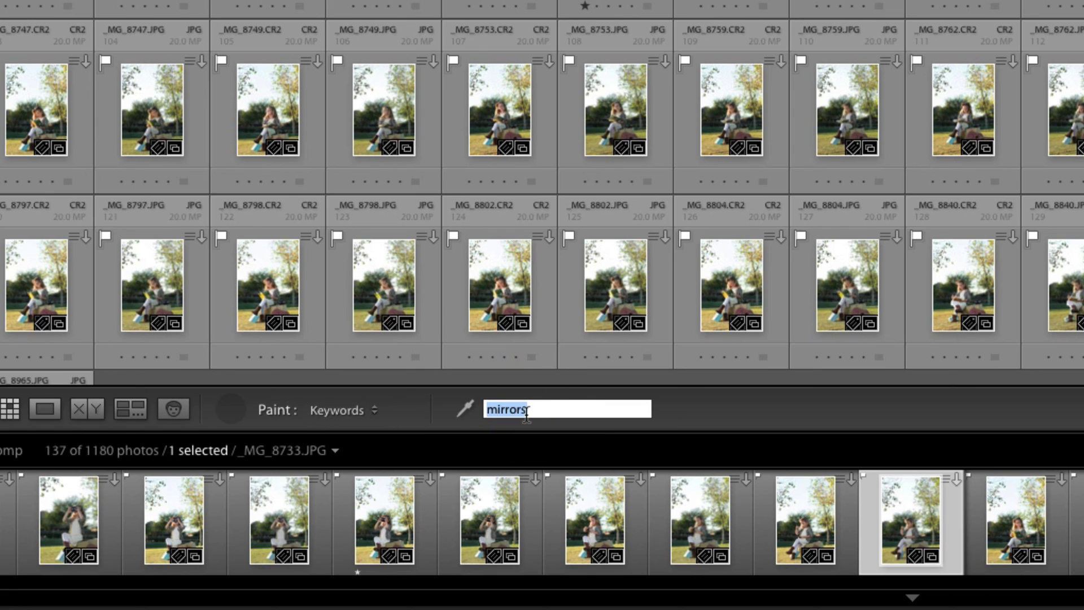
type("gir")
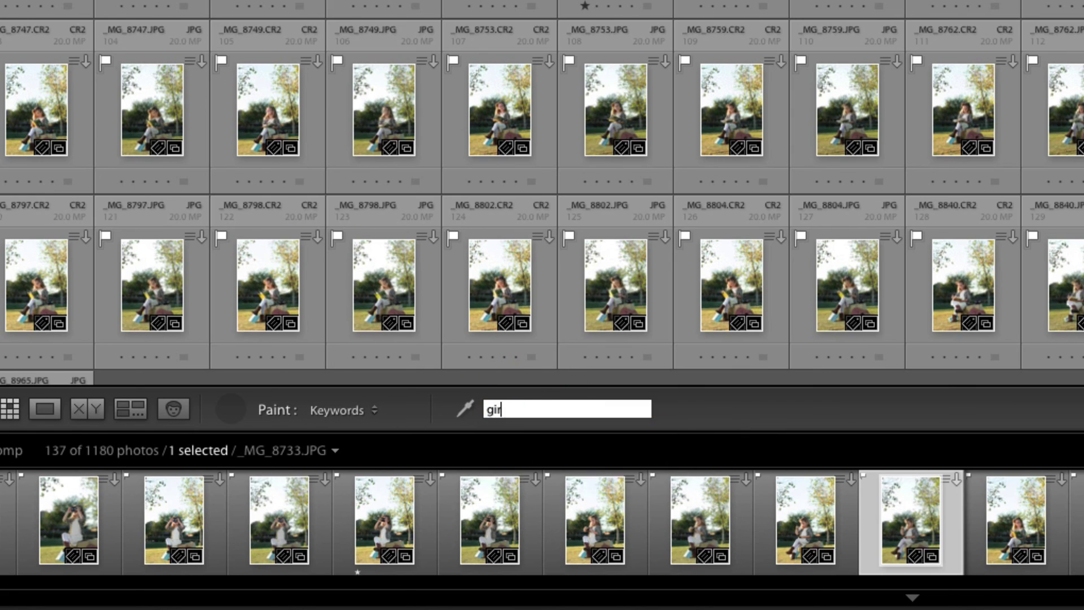
type("l,child")
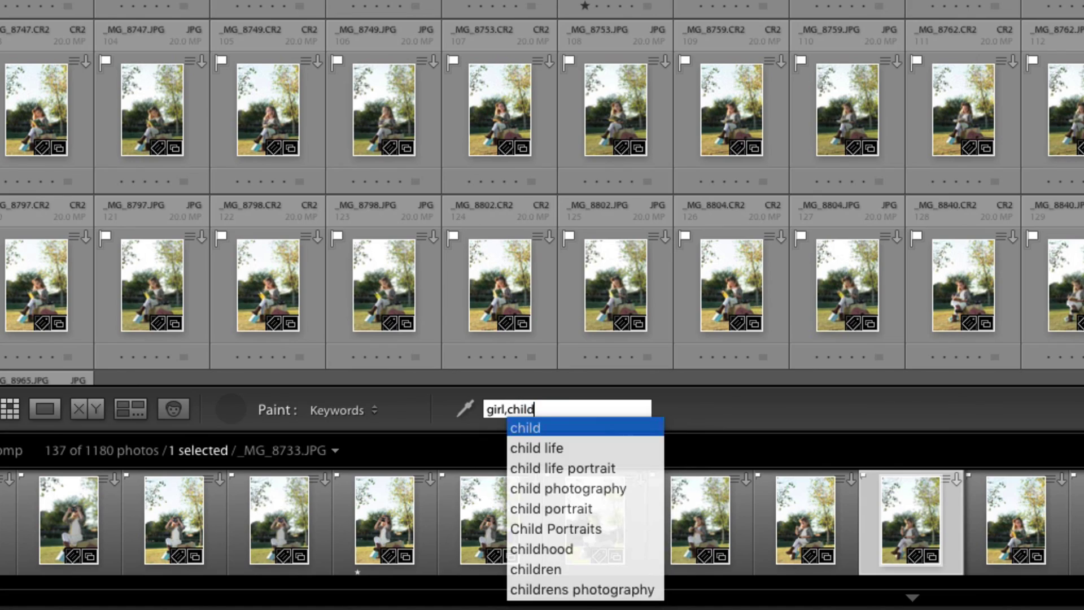
key("Return")
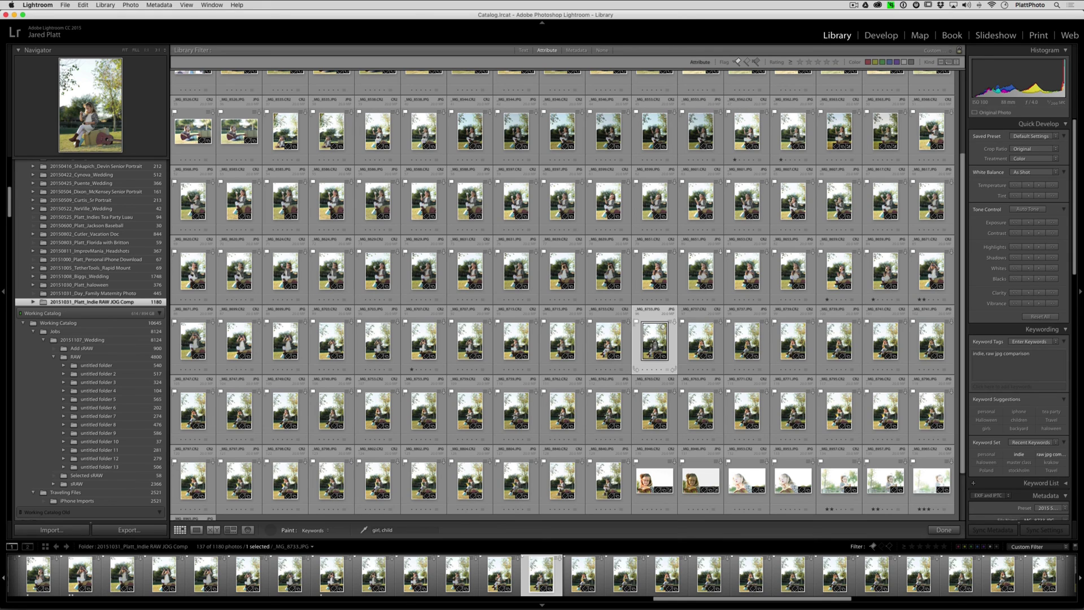
left_click(193, 339)
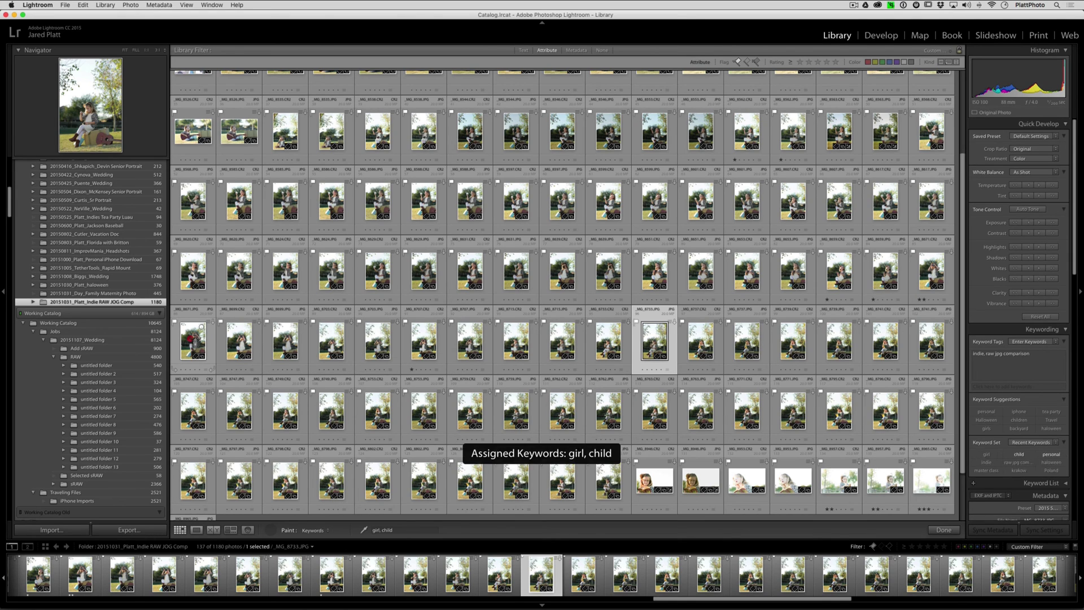
left_click_drag(192, 338, 931, 342)
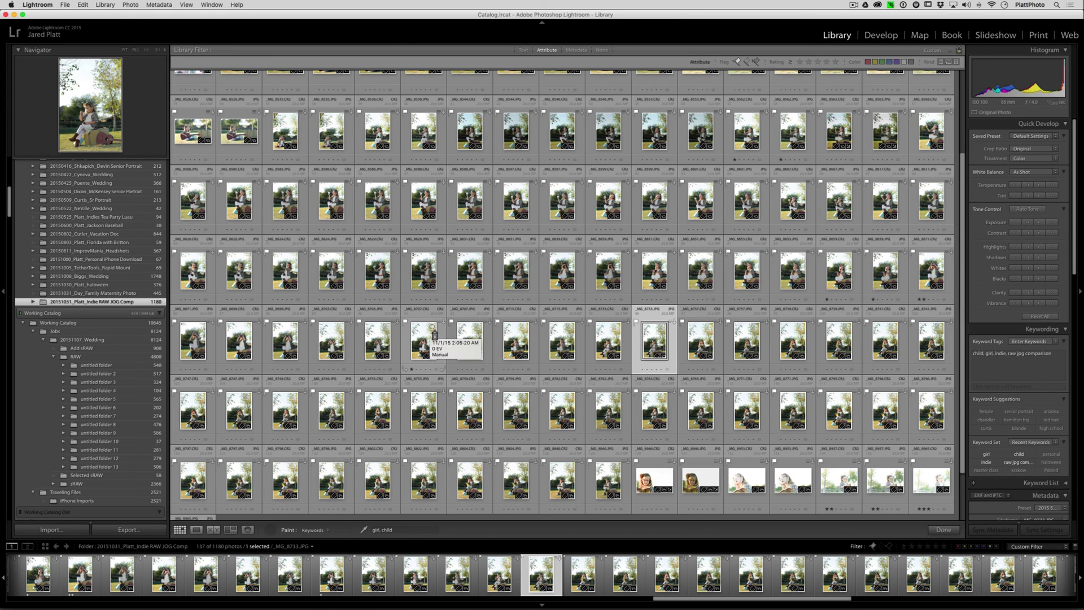
Step: Consult the LRCC Keywording chart in Preview, return to Lightroom and activate the LRCC Keywording settings for the Shuttle controller
key("super+Tab")
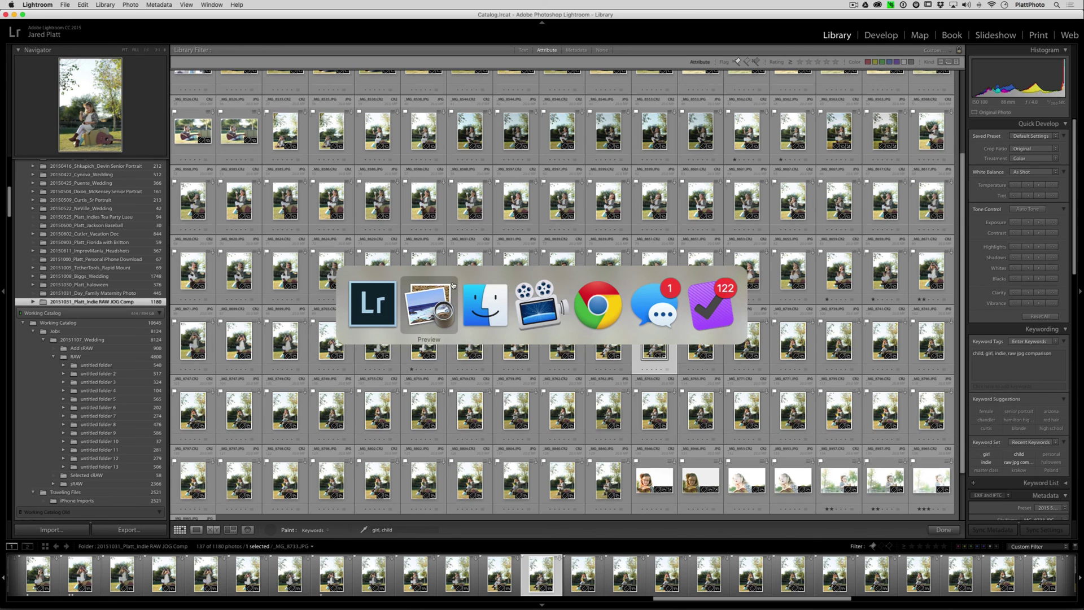
left_click(427, 293)
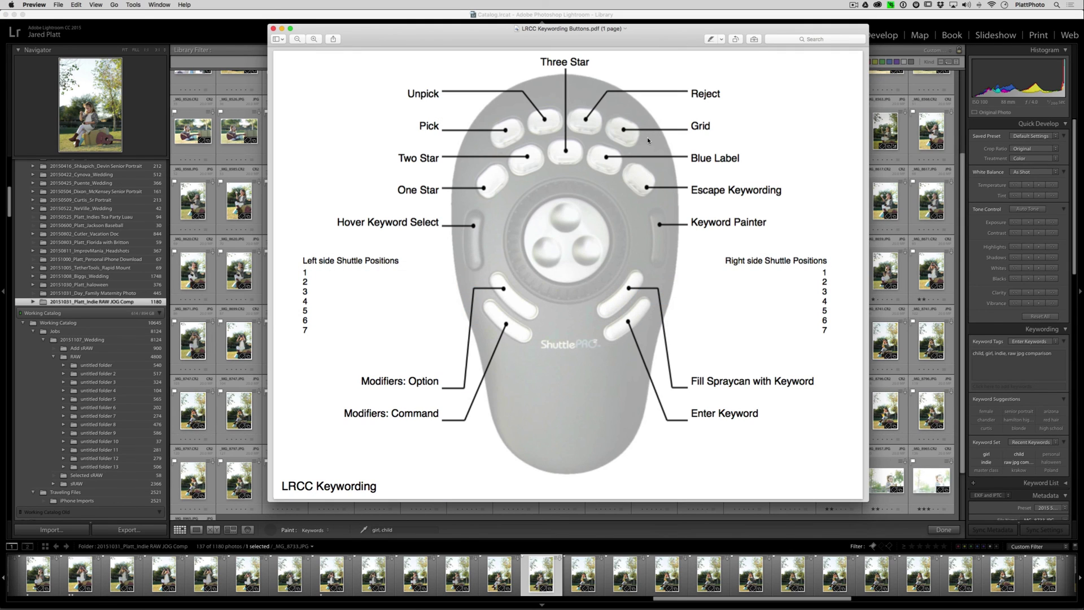
key("super+Tab")
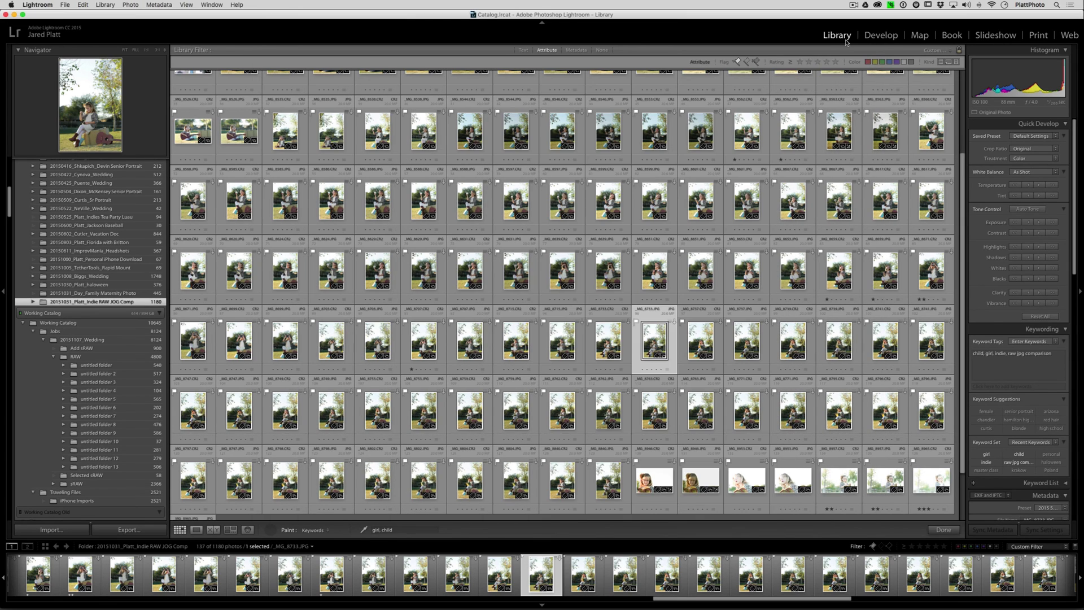
left_click(915, 6)
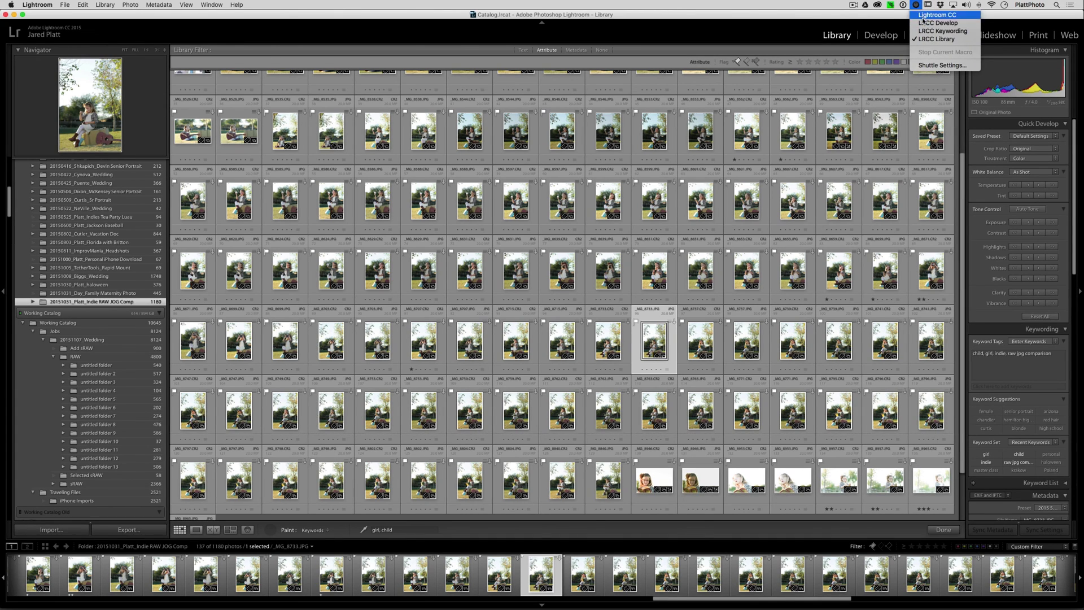
left_click(948, 33)
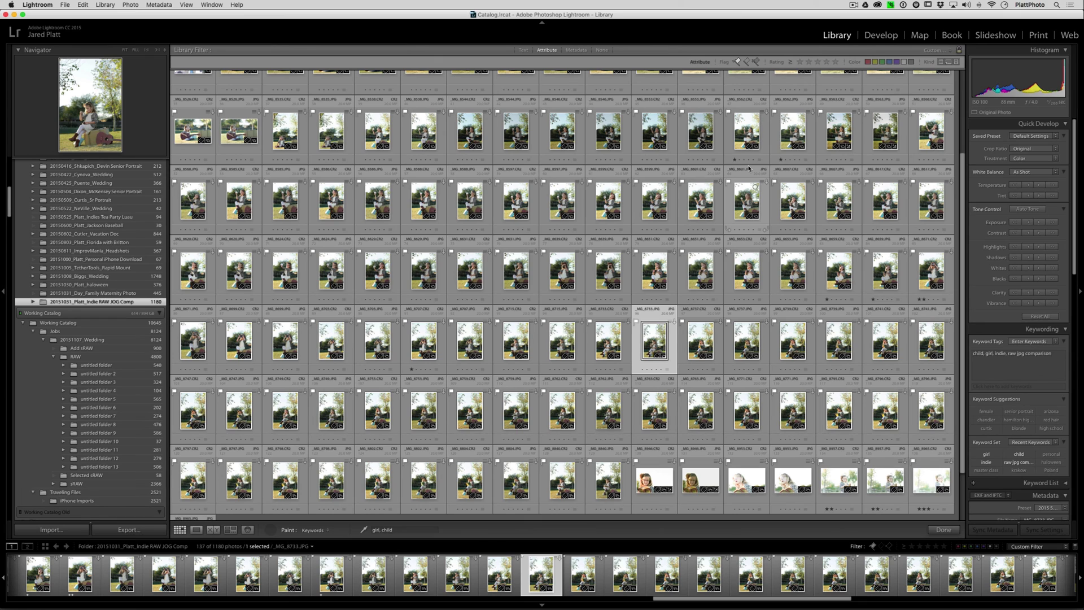
Step: Consult the Escape Keywording entry on the LRCC Keywording chart in Preview, return to Lightroom and activate the Keyword Tags text for editing
key("super+Tab")
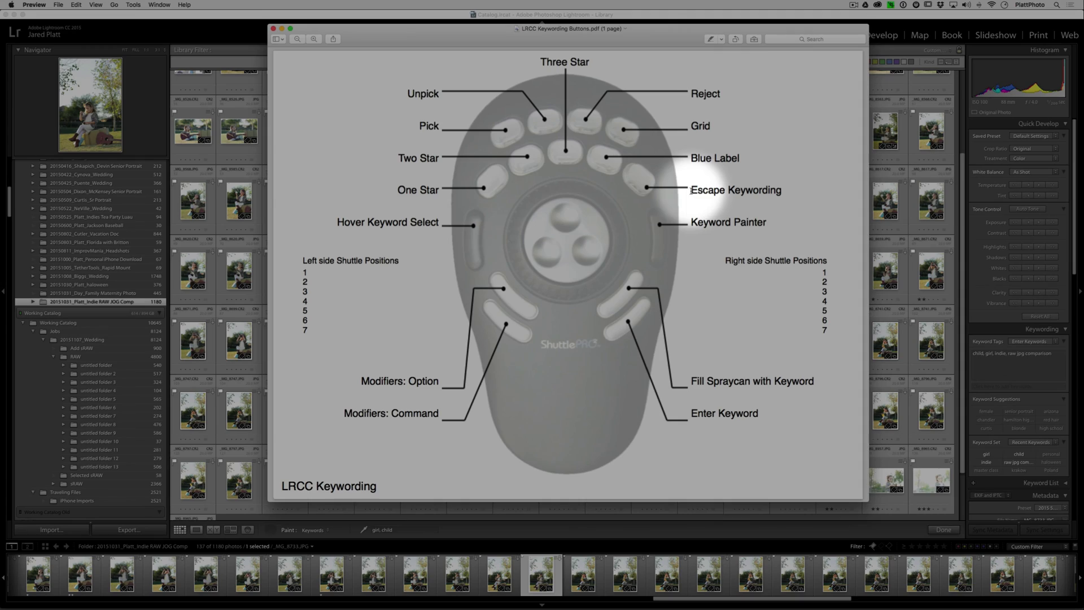
key("super+Tab")
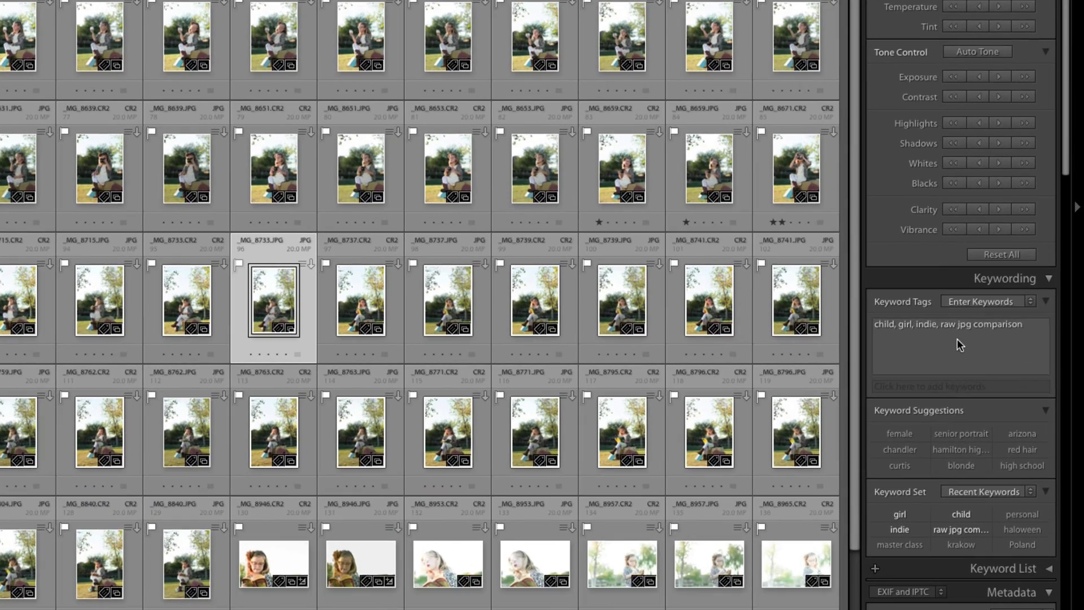
left_click(958, 340)
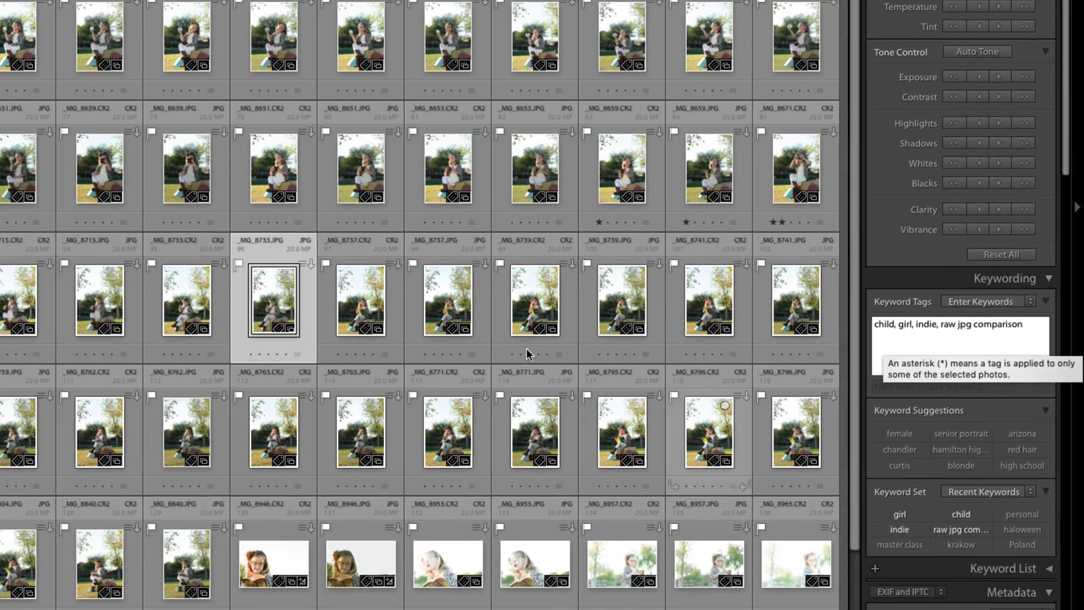
Step: Select _MG_8946.CR2 near the end of the grid and paint the keywords "girl, child" onto it
scroll(298, 413, "down", 3)
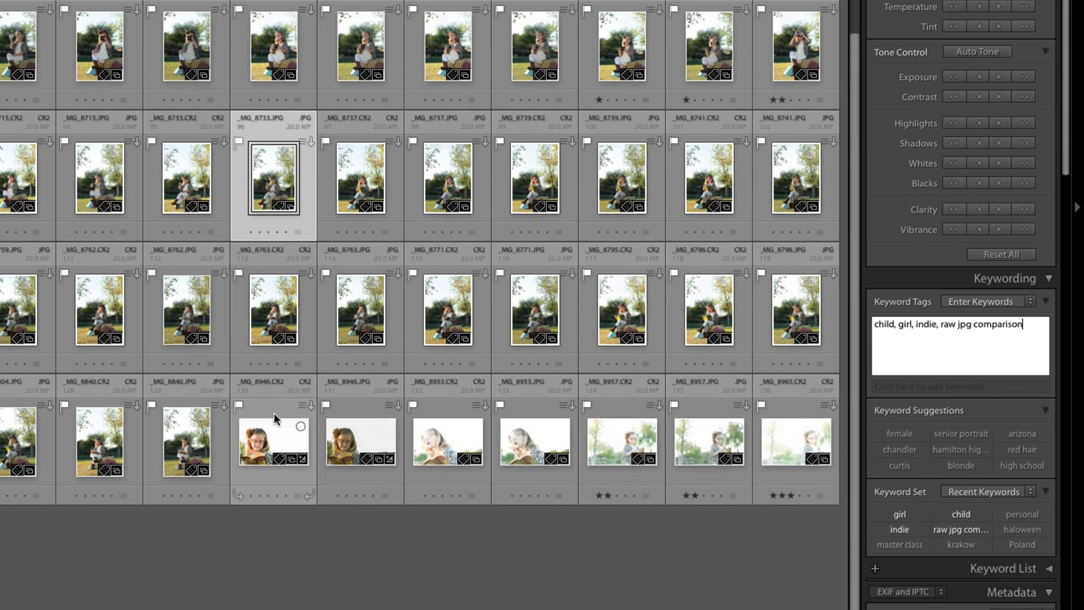
left_click(272, 408)
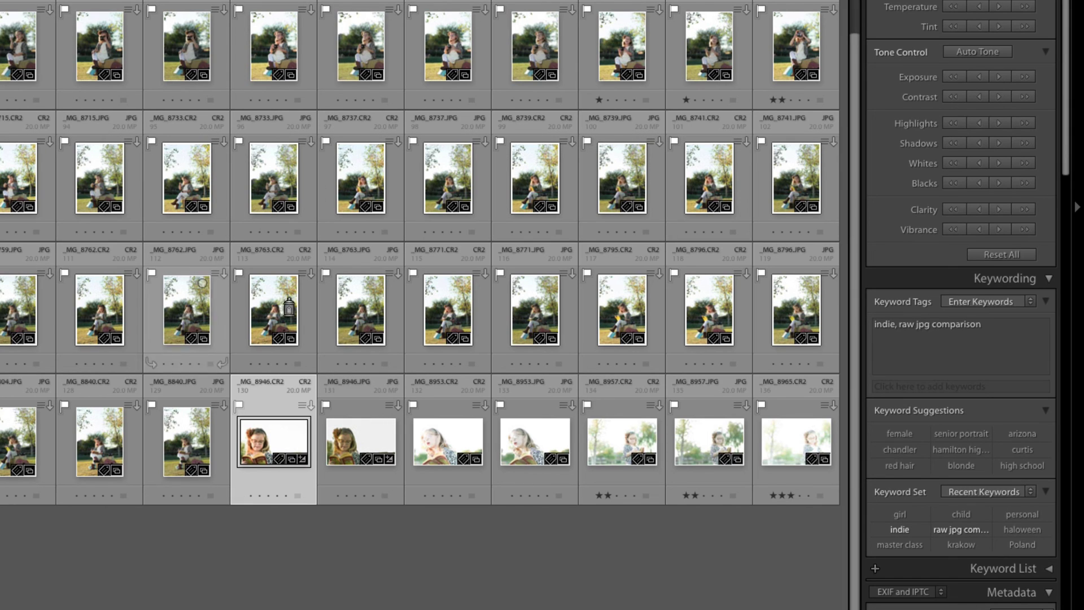
left_click(766, 302)
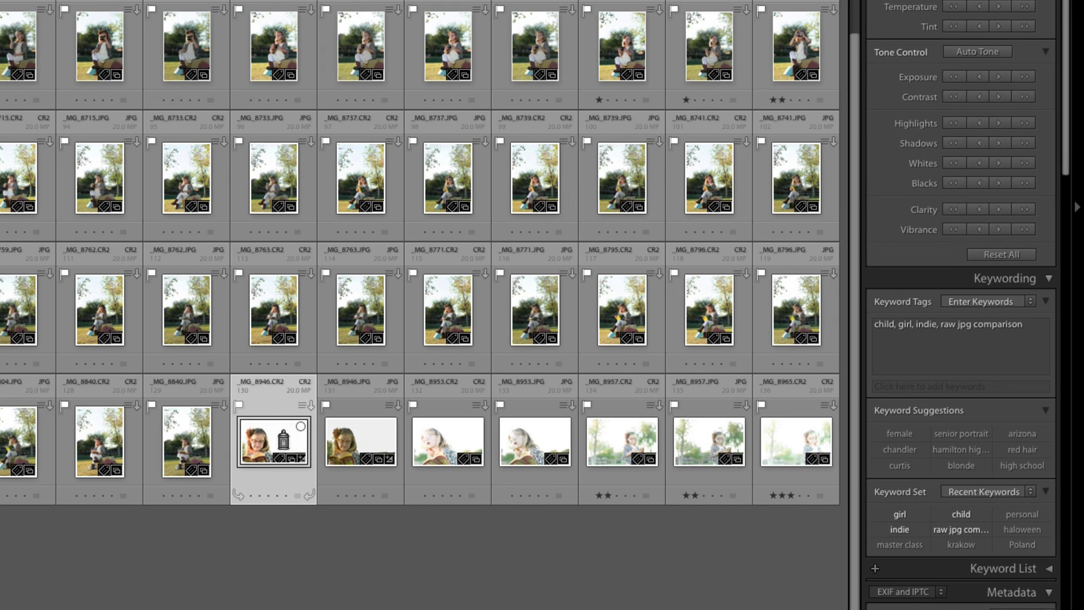
left_click(302, 432)
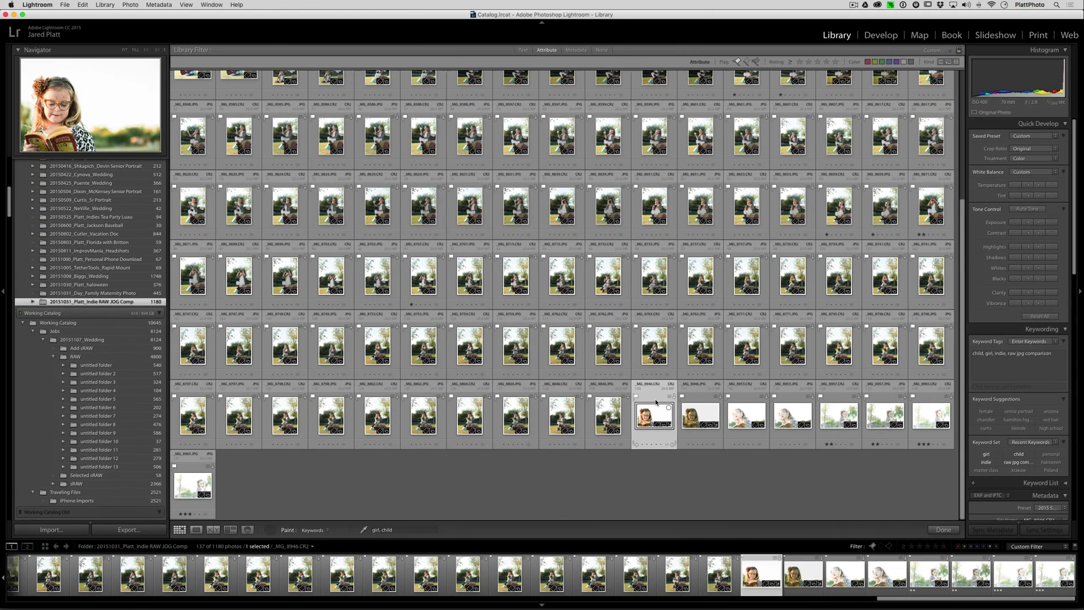
Step: Check the Enter Keyword entry on the chart in Preview, return to Lightroom and add the keywords "book, book worm" to _MG_8946.CR2
key("super+Tab")
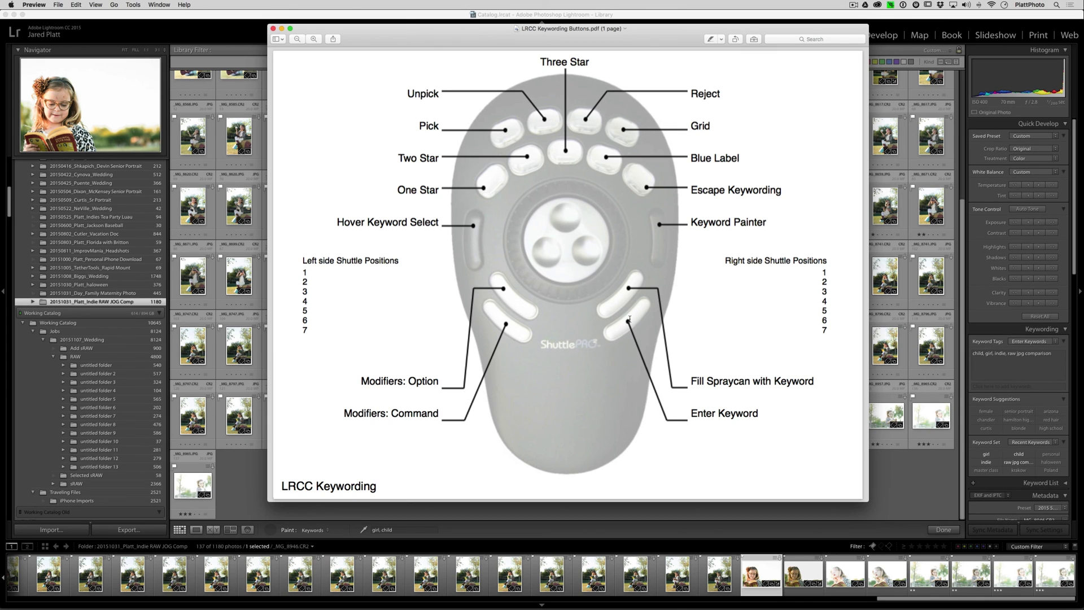
key("super+Tab")
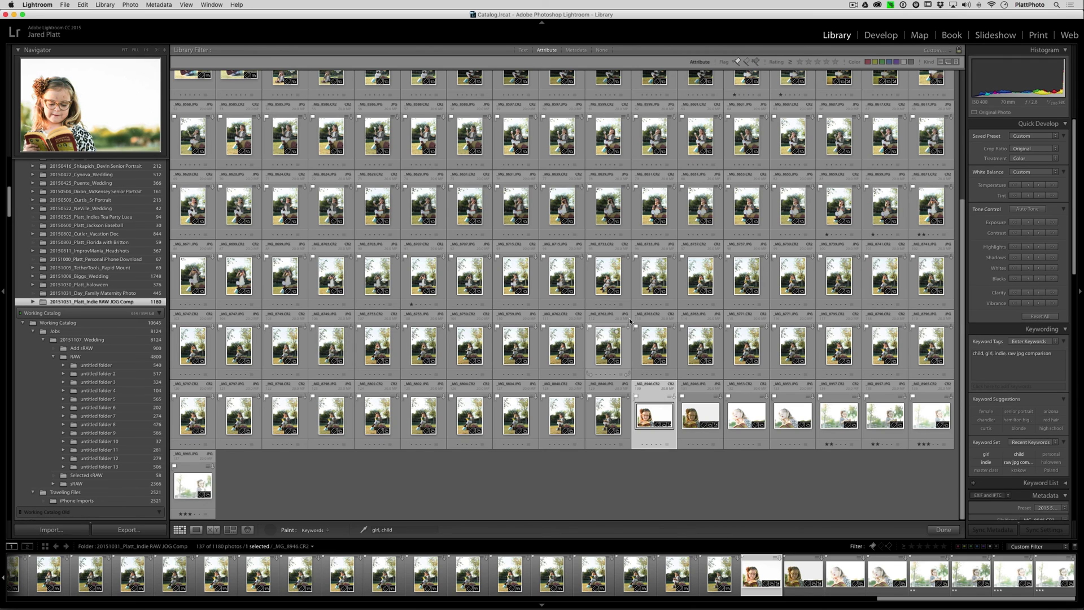
left_click(1000, 386)
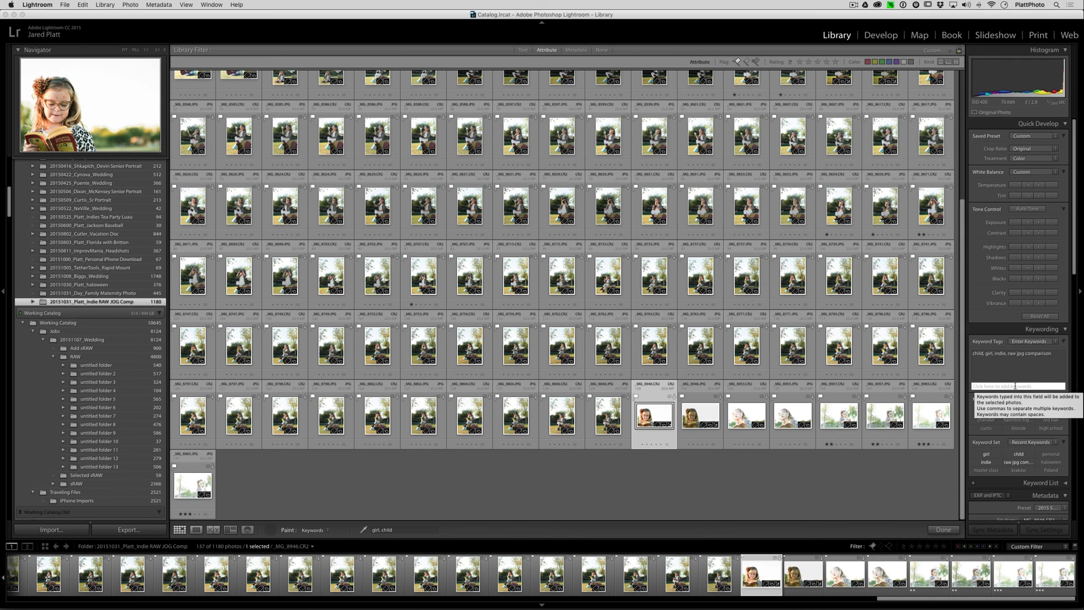
type("book")
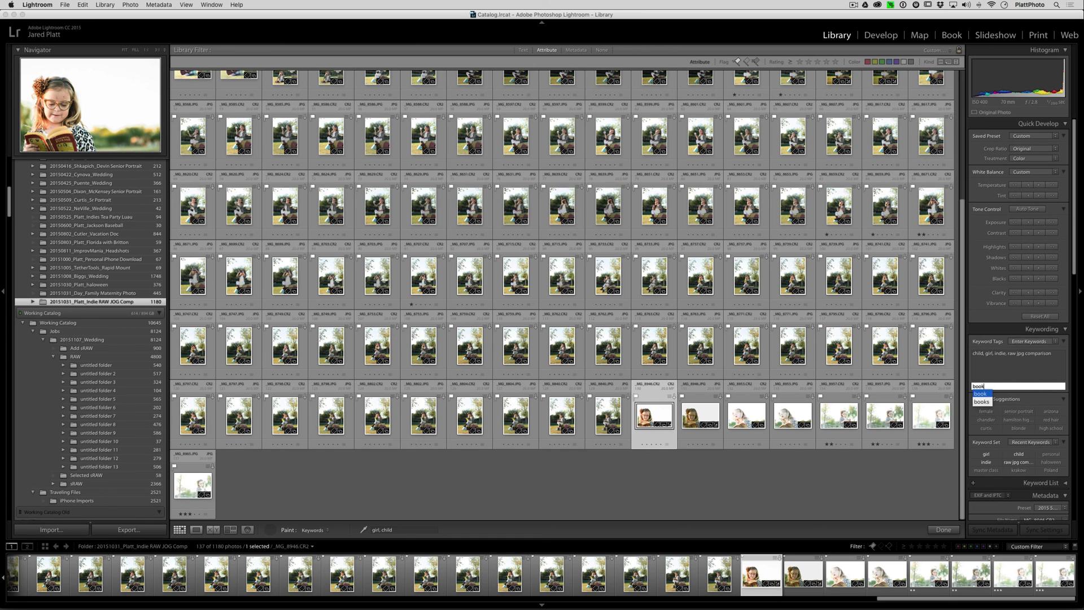
type(",book worm")
key("Return")
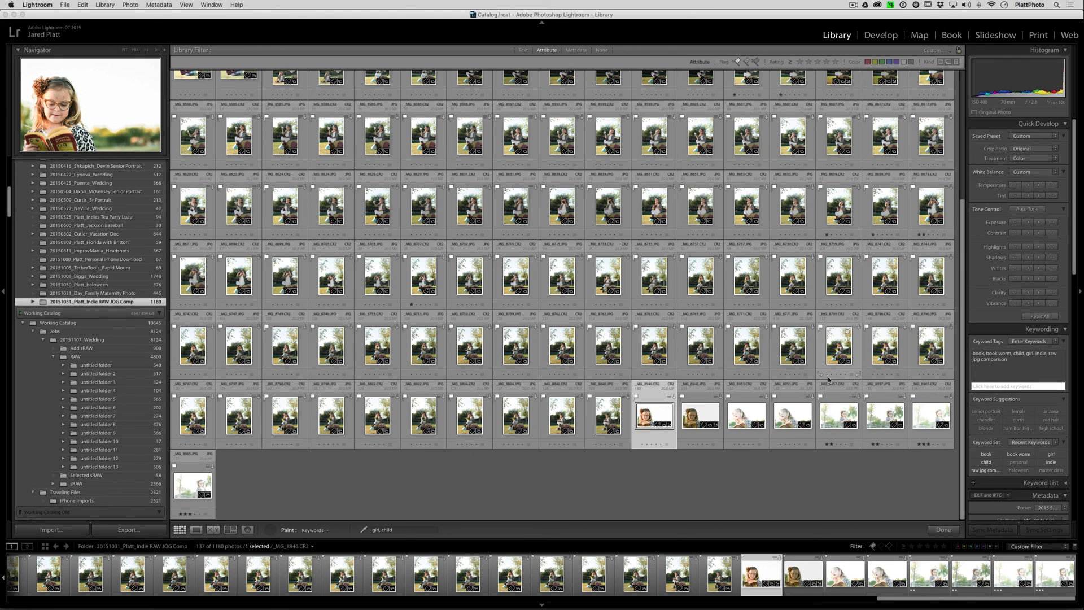
Step: Consult the Escape Keywording entry on the chart in Preview, return to Lightroom, and open and cancel a new keyword entry
key("super+Tab")
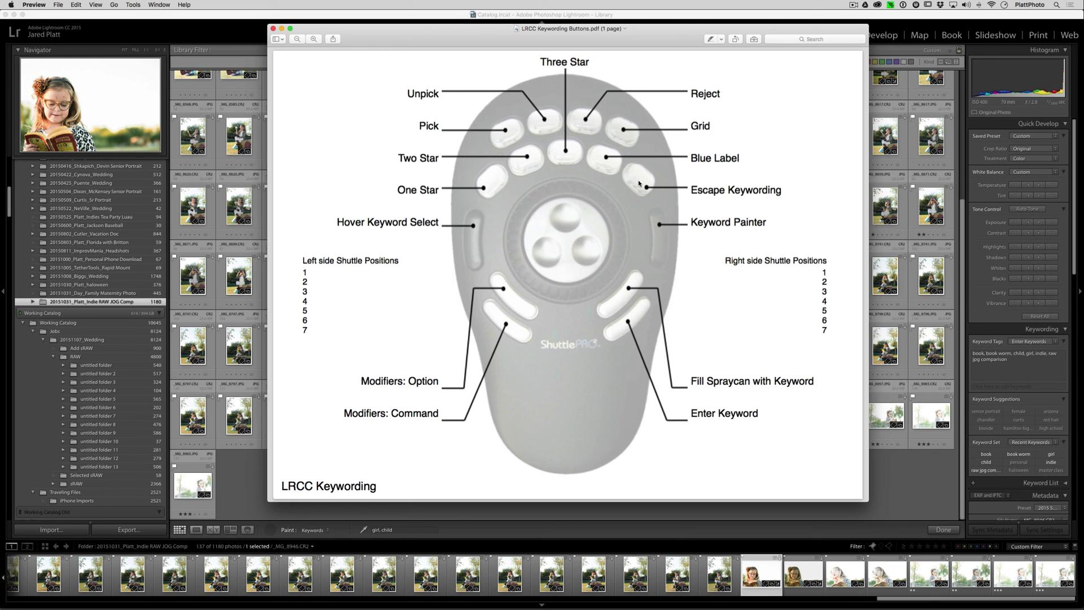
key("super+Tab")
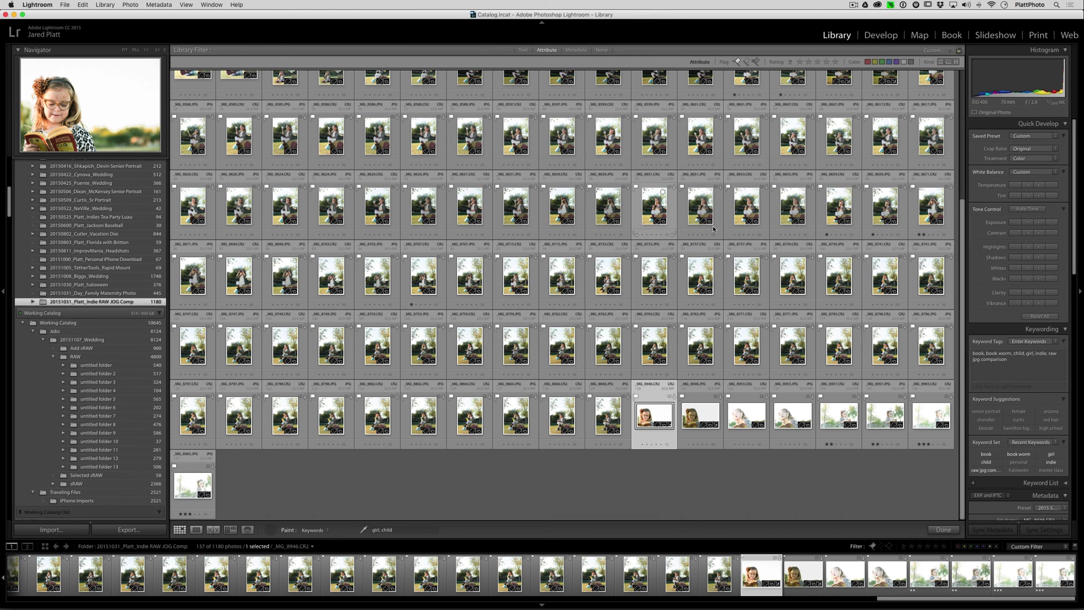
left_click(998, 386)
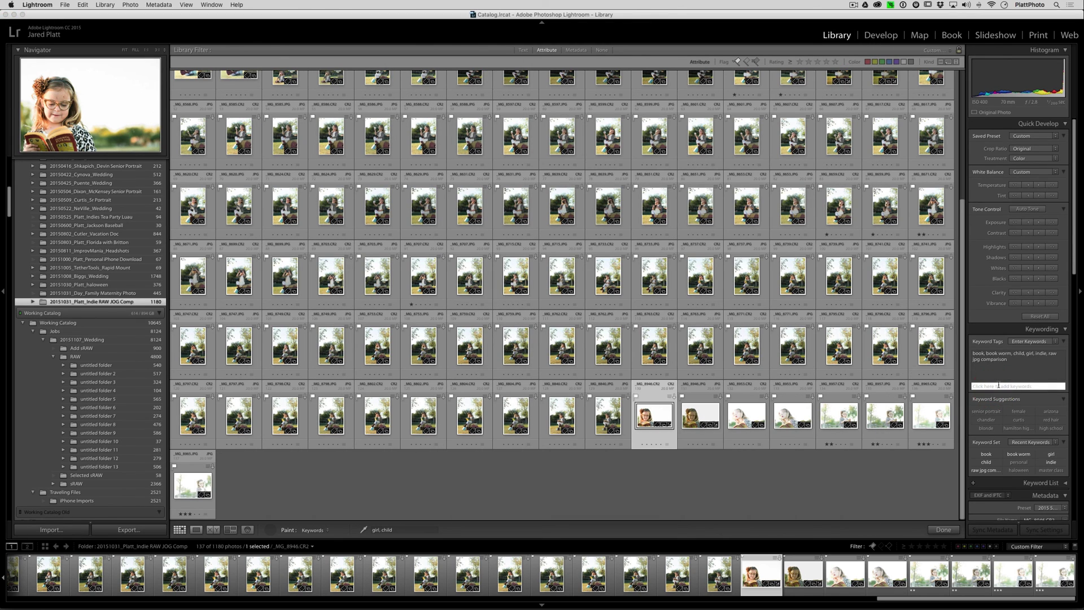
key("Escape")
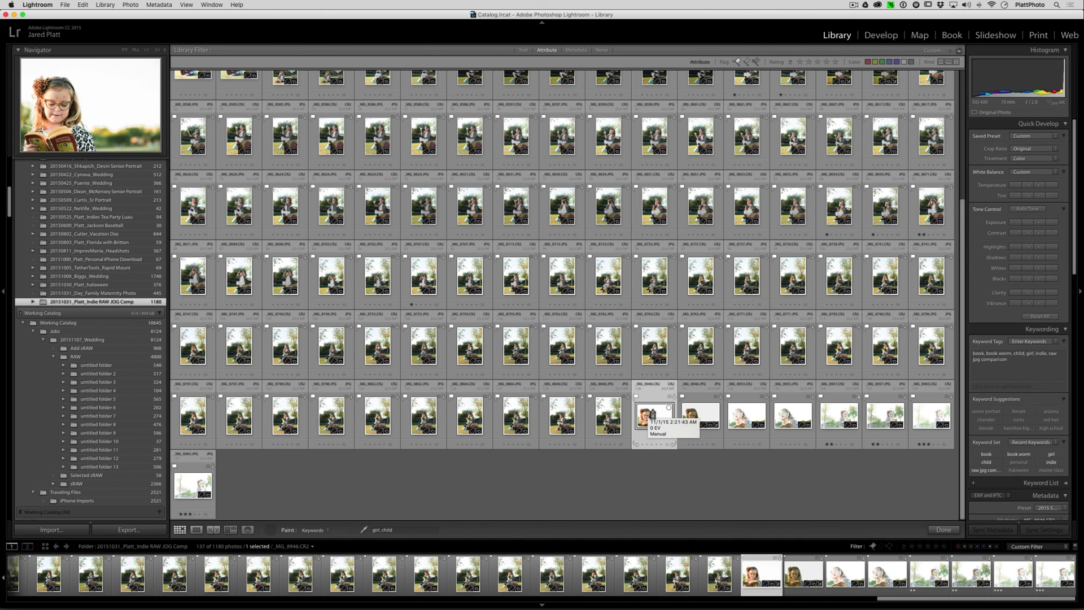
Step: Check the Hover Keyword Select entry on the chart in Preview, return to Lightroom and bring up the Painter's Keyword Set overlay
key("super+Tab")
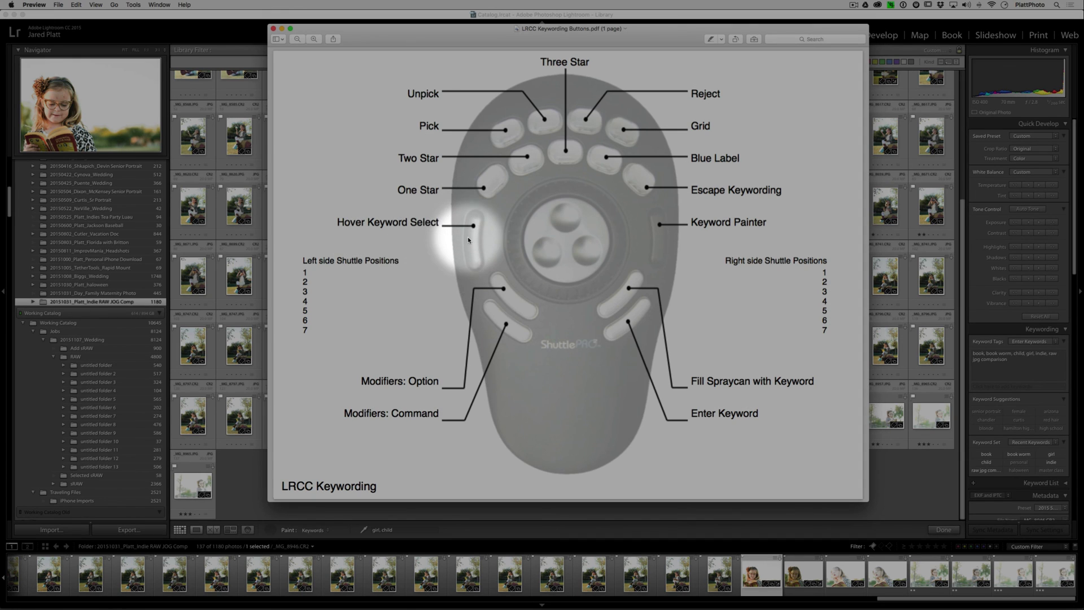
key("super+Tab")
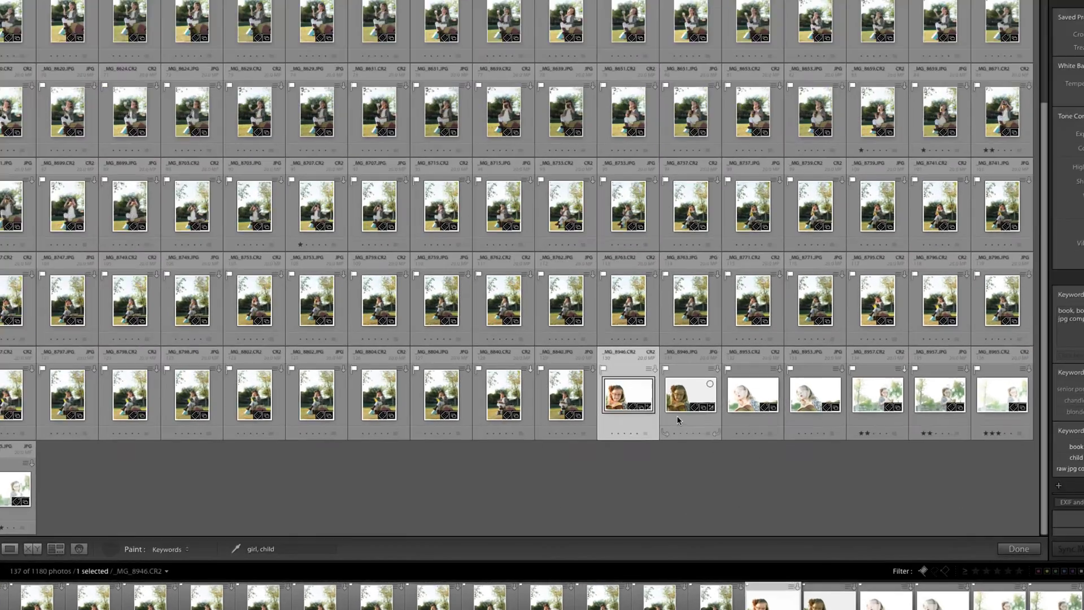
key("shift")
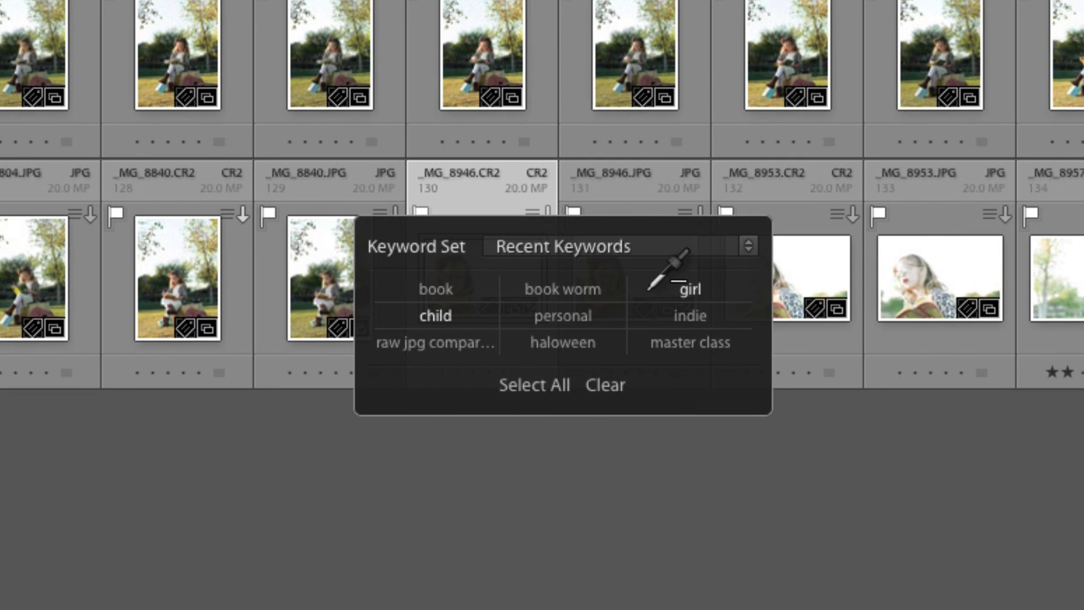
Step: Switch the Painter's keyword set to Child Life Portraits and back to Recent Keywords, and add "indie" to the loaded keywords
left_click(748, 246)
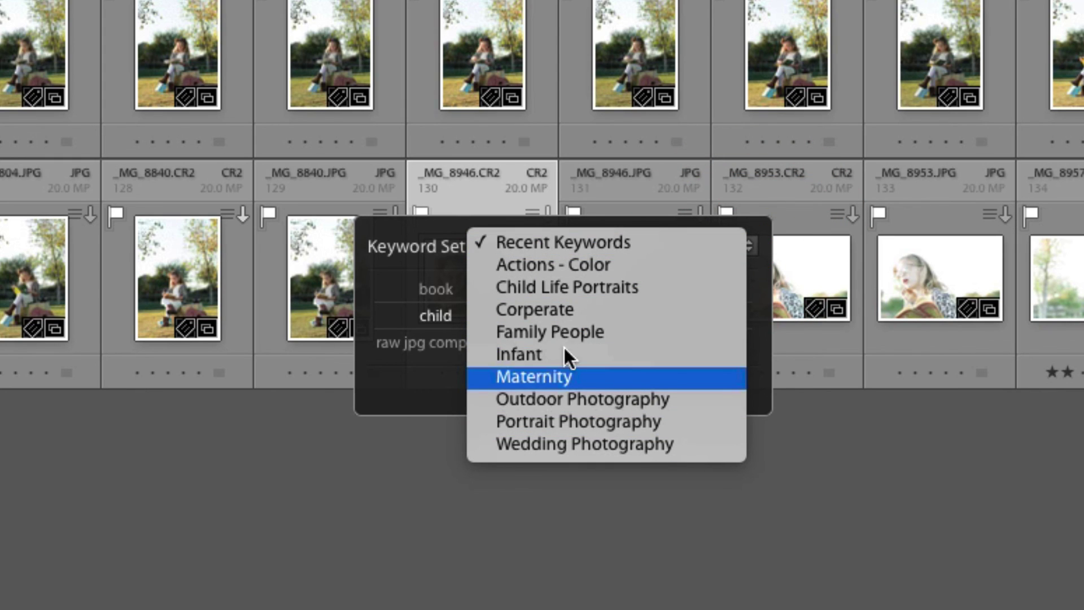
left_click(597, 287)
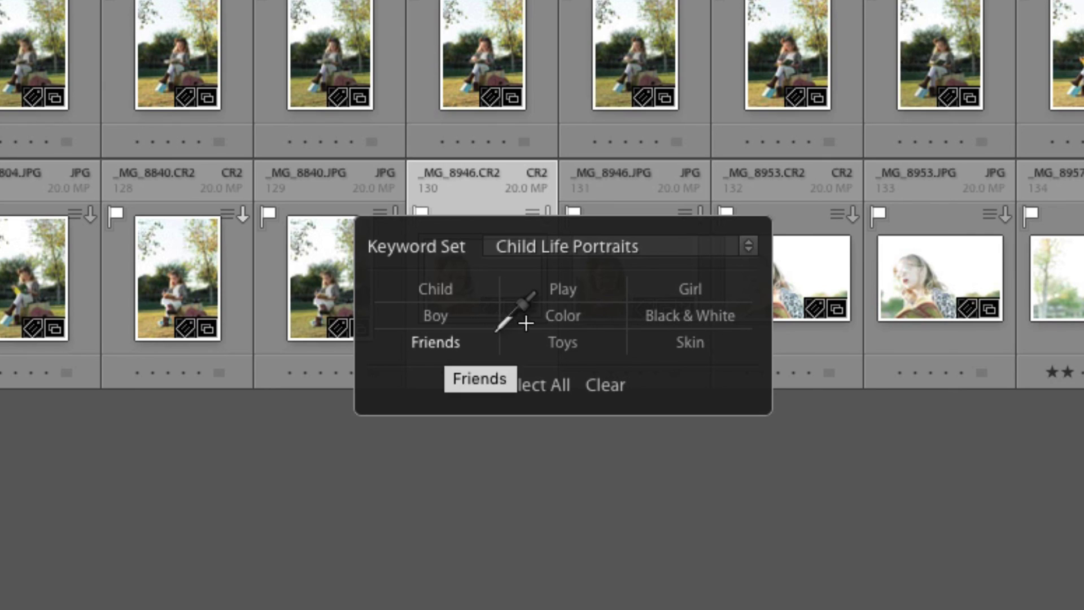
left_click(748, 246)
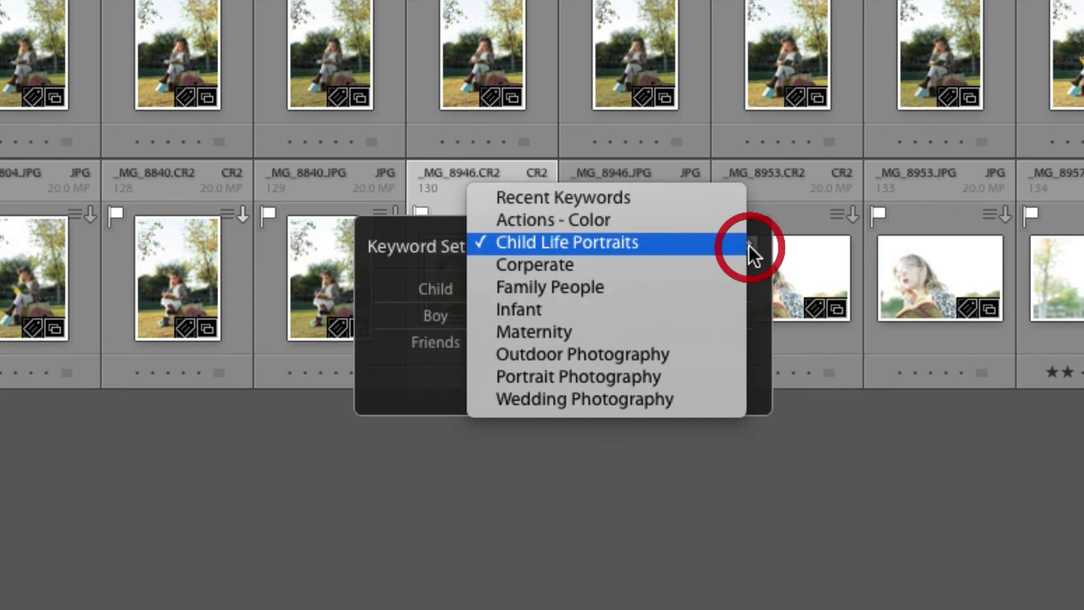
left_click(691, 200)
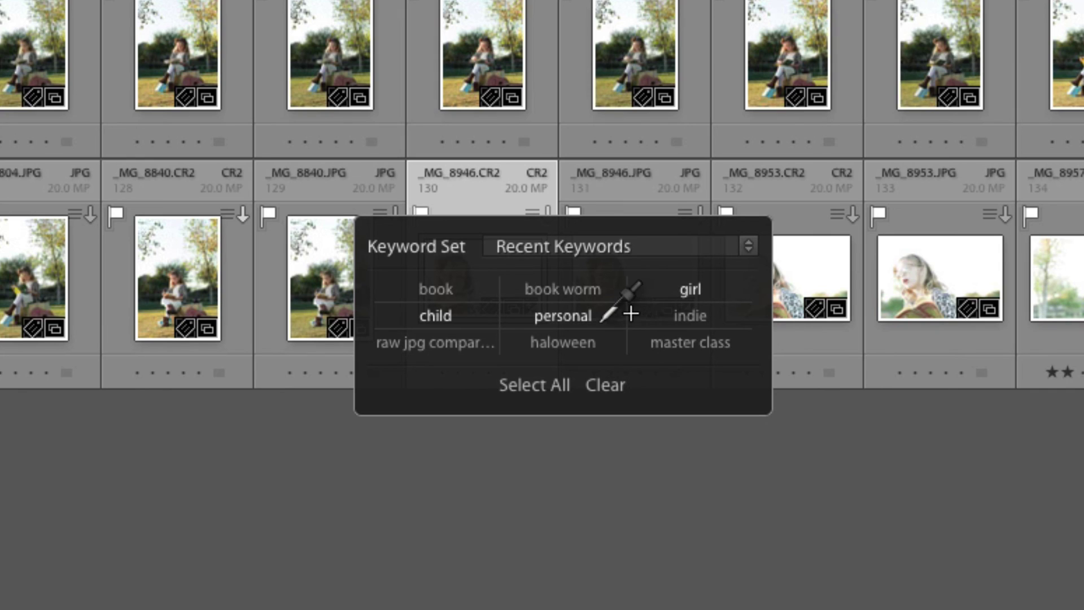
left_click(685, 314)
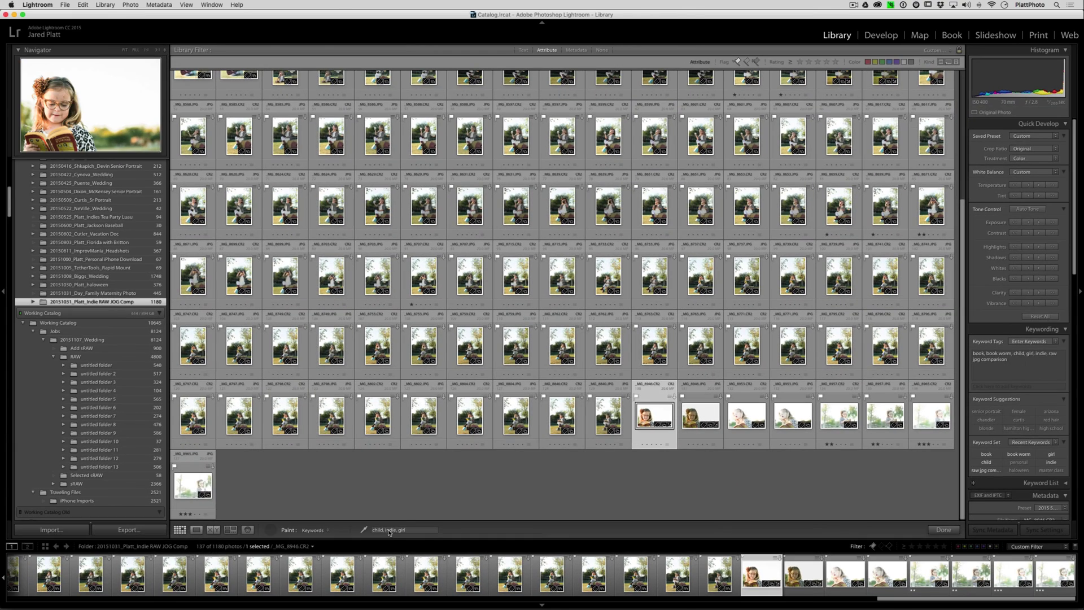
Step: Open the Painter's loaded keyword text for editing and leave it without entering a new keyword
left_click(373, 529)
left_click(408, 529)
triple_click(402, 529)
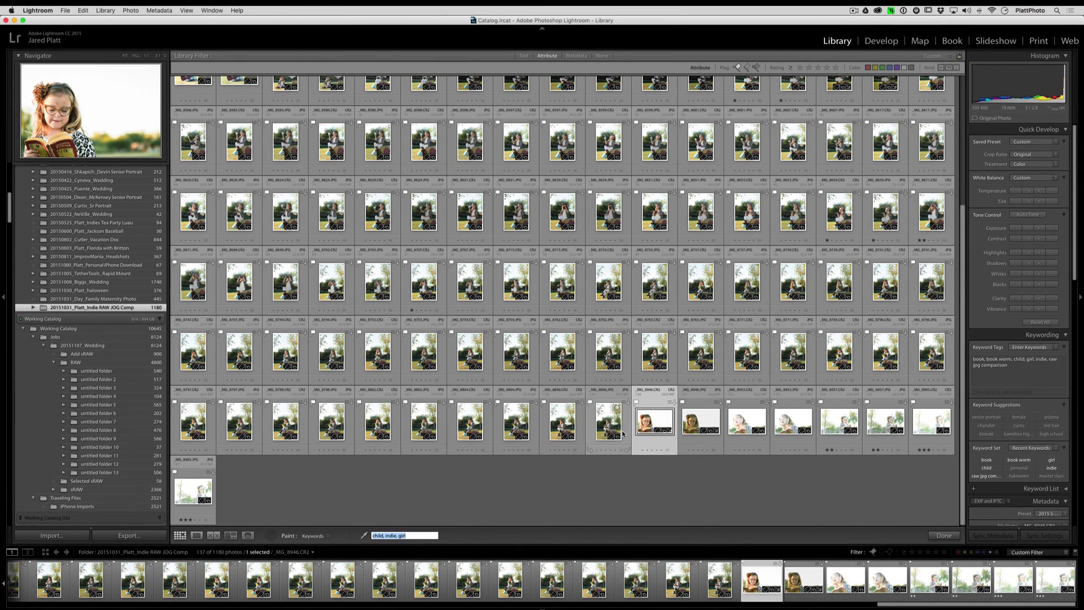
left_click(584, 478)
left_click(655, 423)
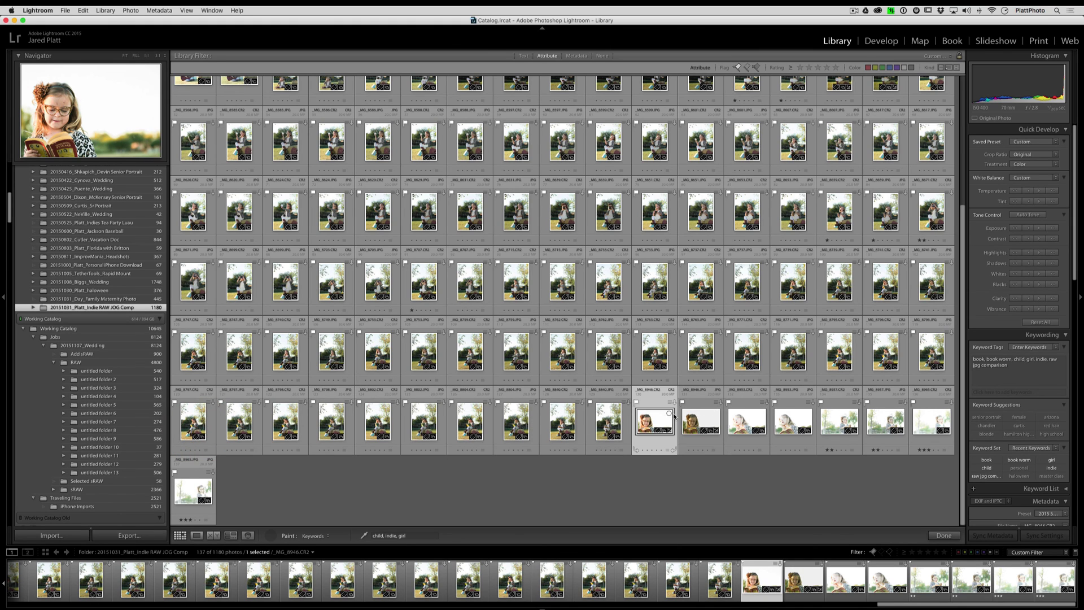
Step: Check the Keyword Painter entry on the chart in Preview, return to Lightroom with the Painter put away and select _MG_8707.CR2
key("super+Tab")
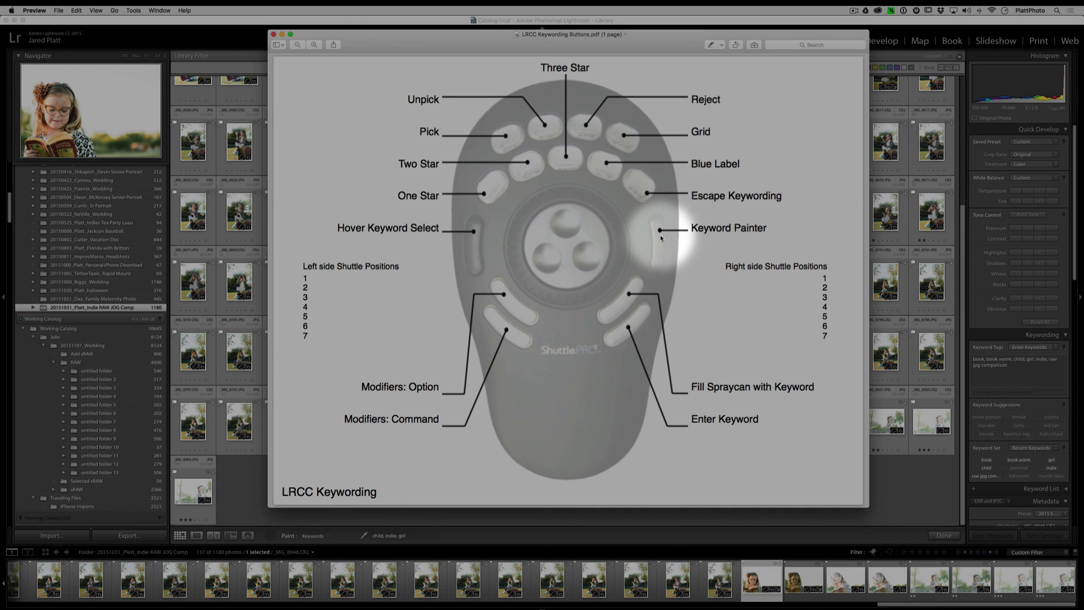
key("super+Tab")
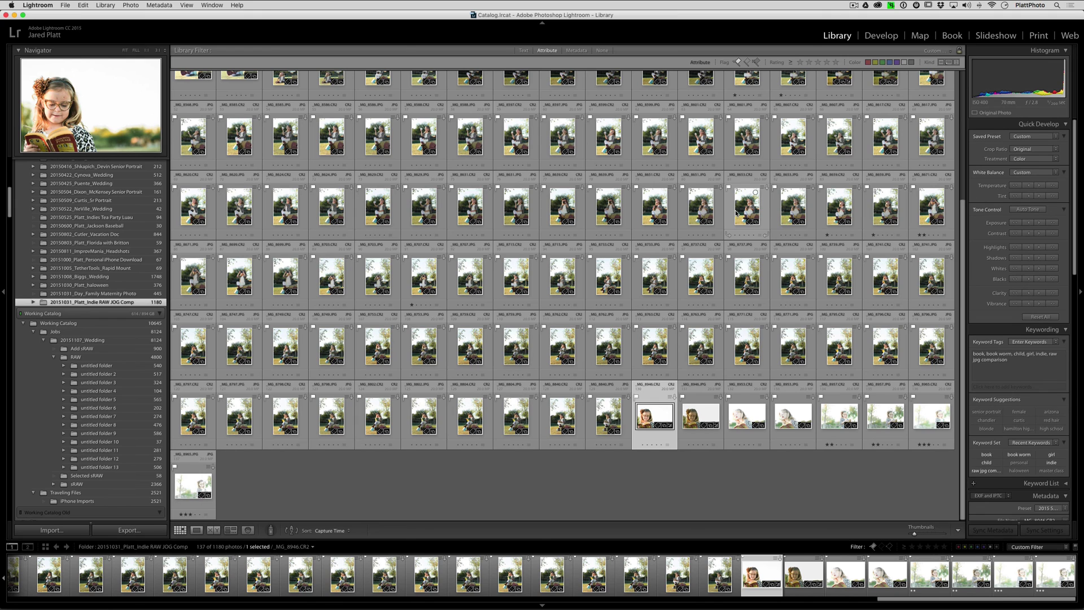
key("super+z")
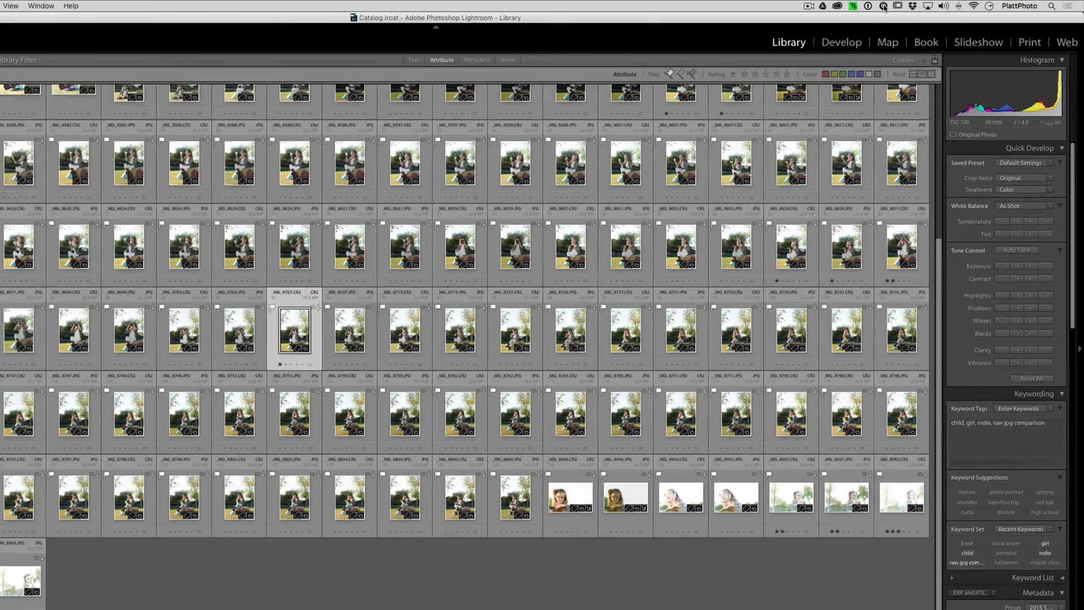
Step: Activate the LRCC Develop settings for the Shuttle controller and open _MG_8707.CR2 in the Develop module
left_click(916, 5)
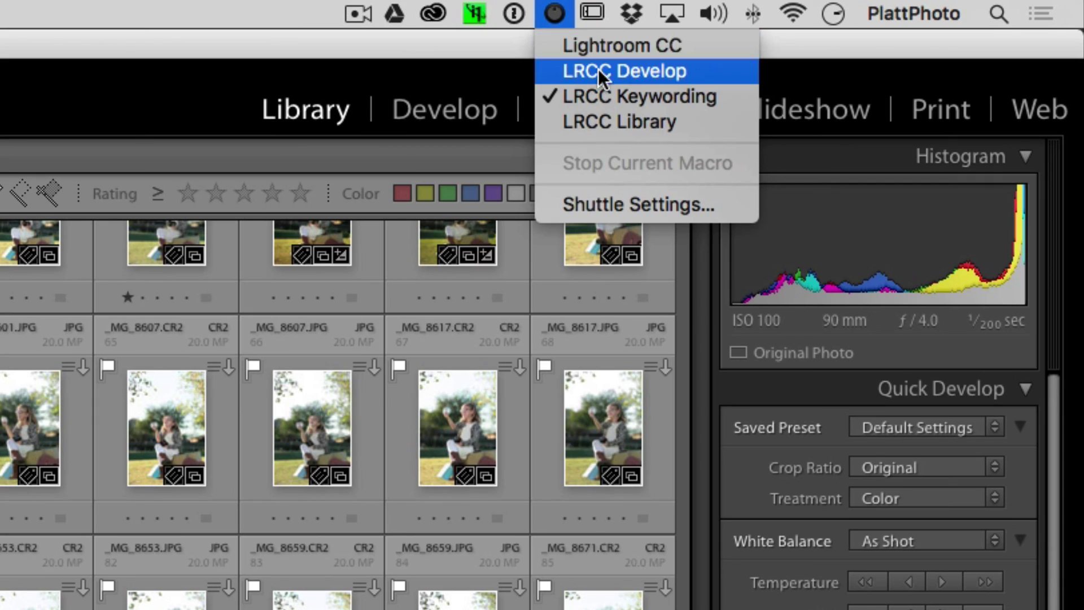
left_click(632, 74)
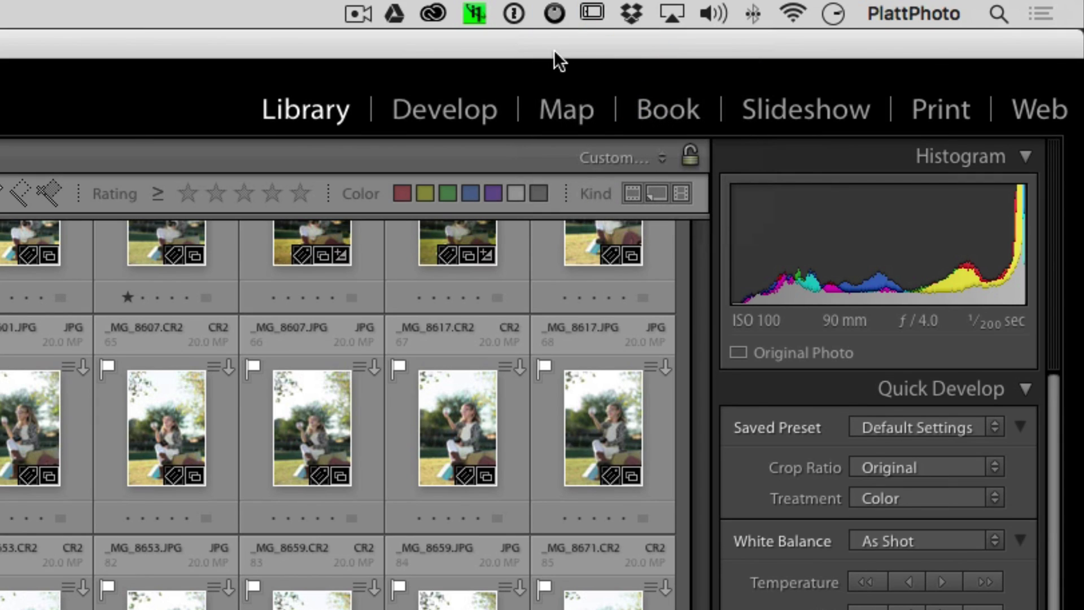
left_click(443, 110)
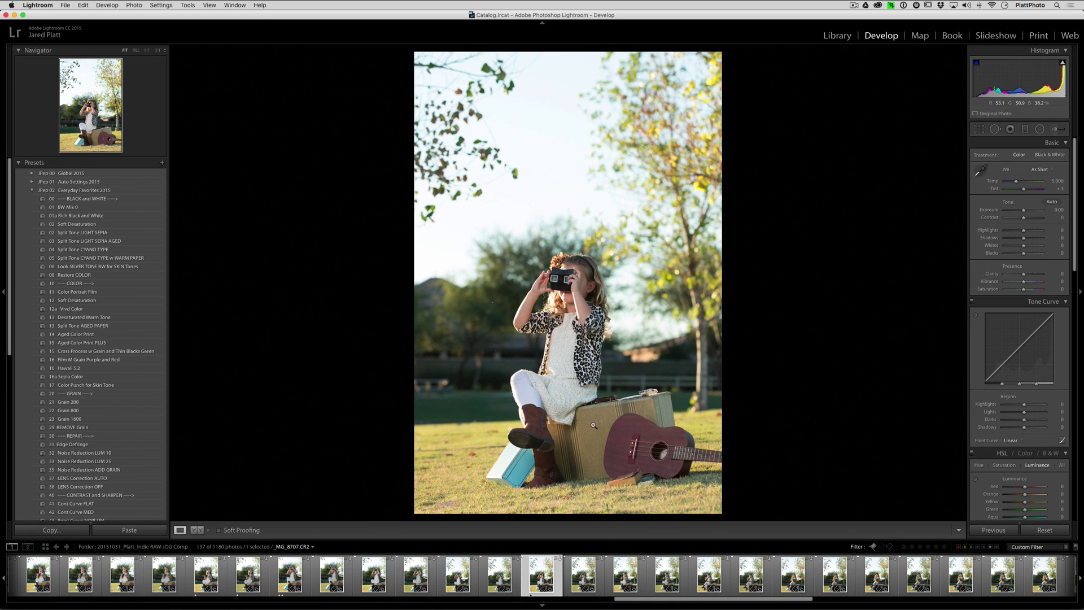
Step: Close the LRCC Keywording chart in Preview and switch to the Shuttle Pro 2 LRCC folder in Finder with Lightroom hidden
key("super+Tab")
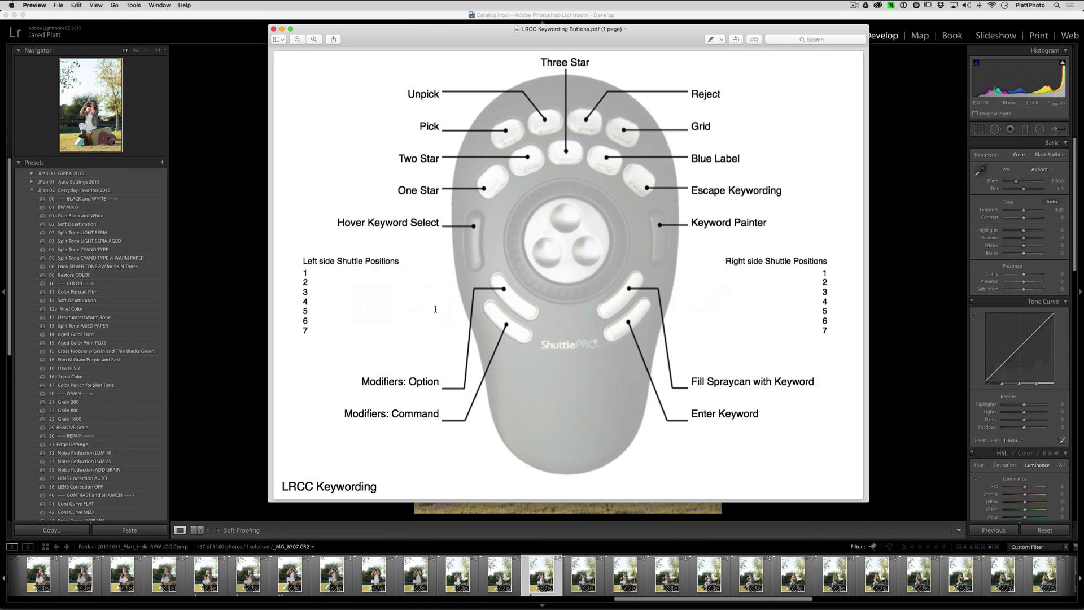
key("super+w")
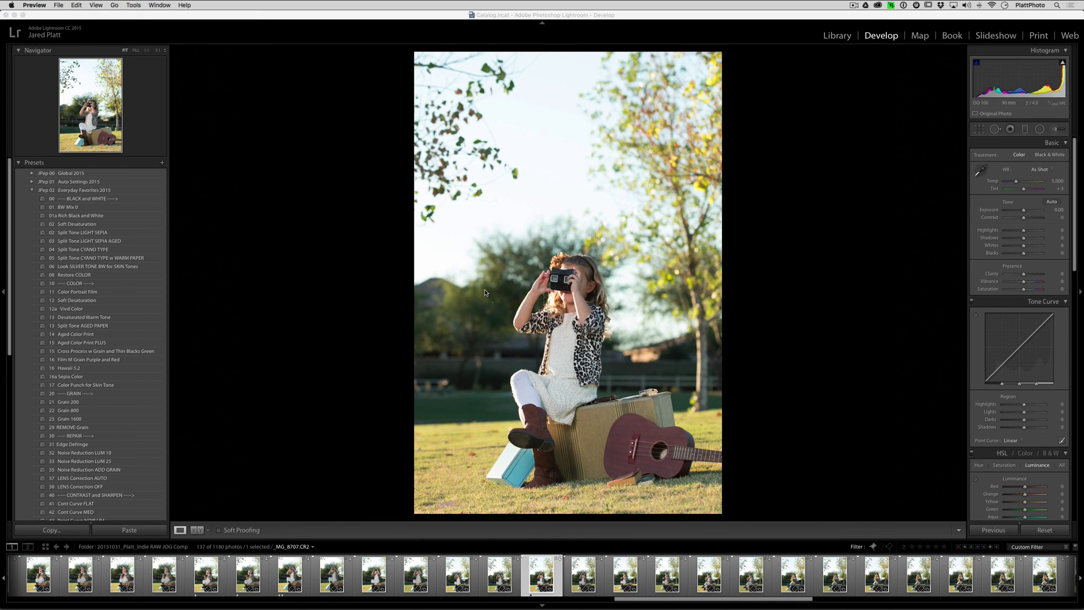
left_click(749, 244)
key("super+h")
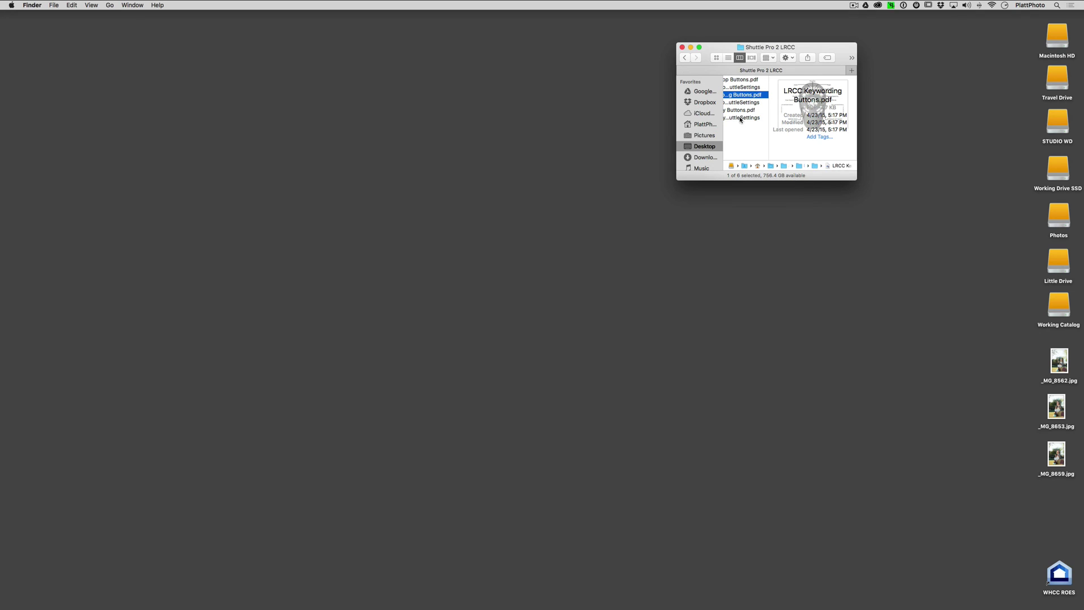
Step: Open LRCC Develop Buttons.pdf in Preview, move its chart window toward the middle of the desktop and return to Lightroom
double_click(741, 79)
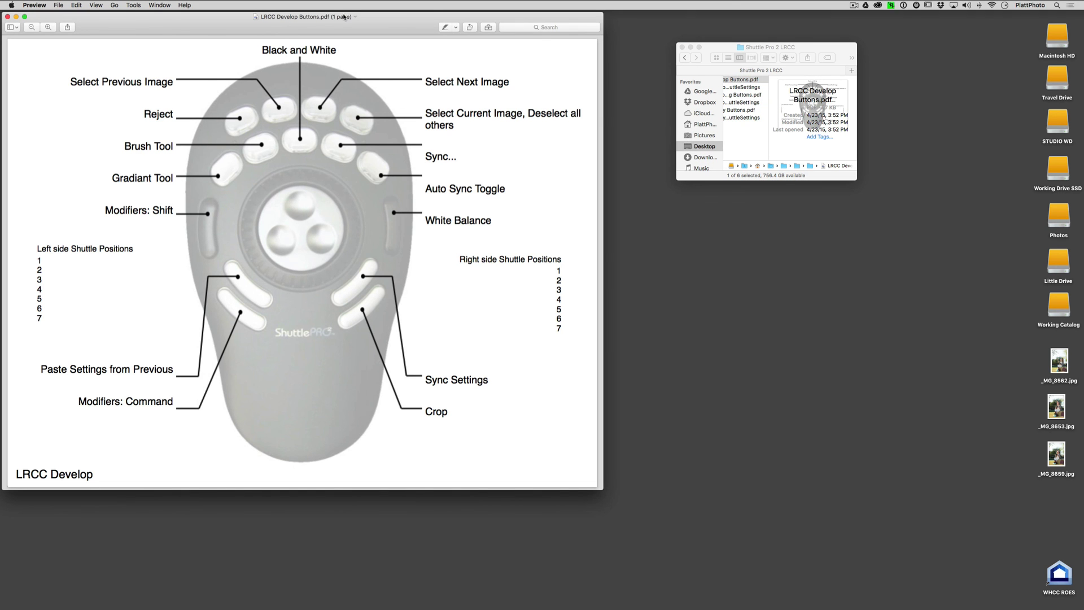
left_click_drag(344, 17, 569, 74)
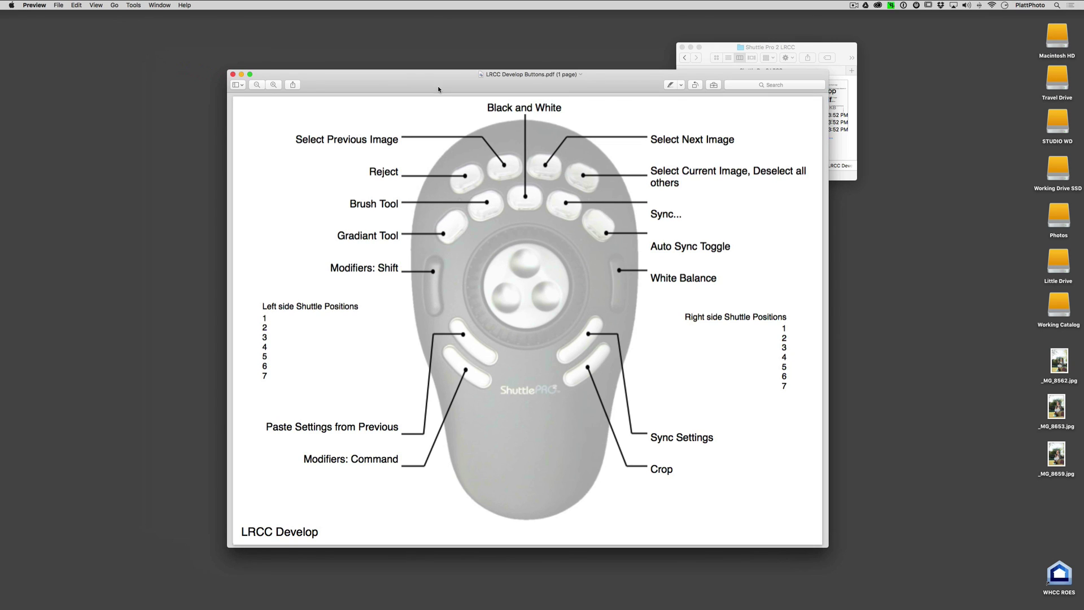
key("super+Tab")
left_click(502, 324)
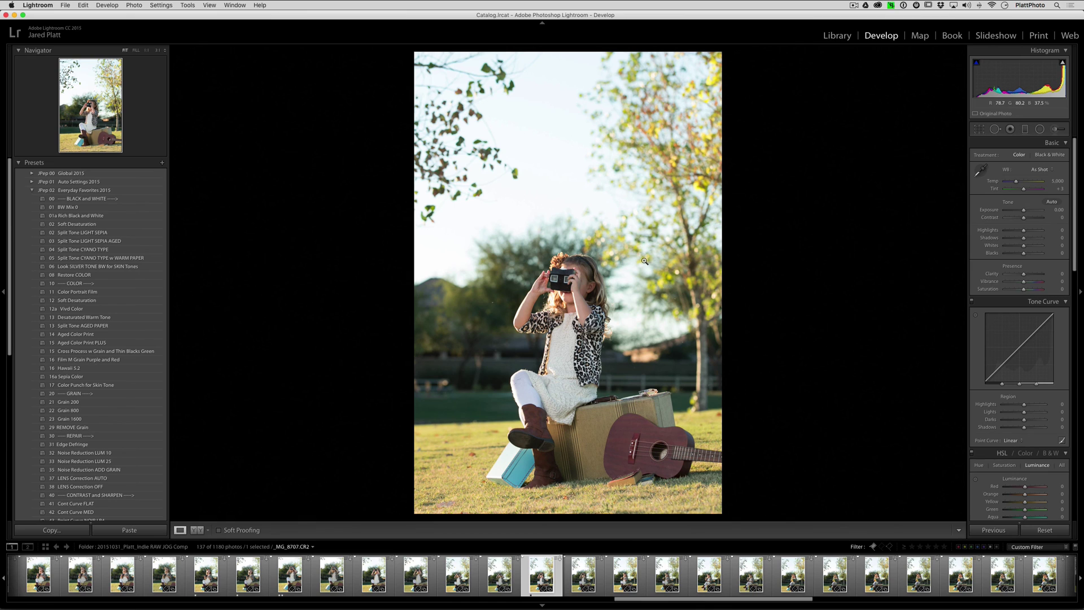
Step: Convert _MG_8707.CR2 and the neighbouring _MG_8707.JPG to black and white
key("v")
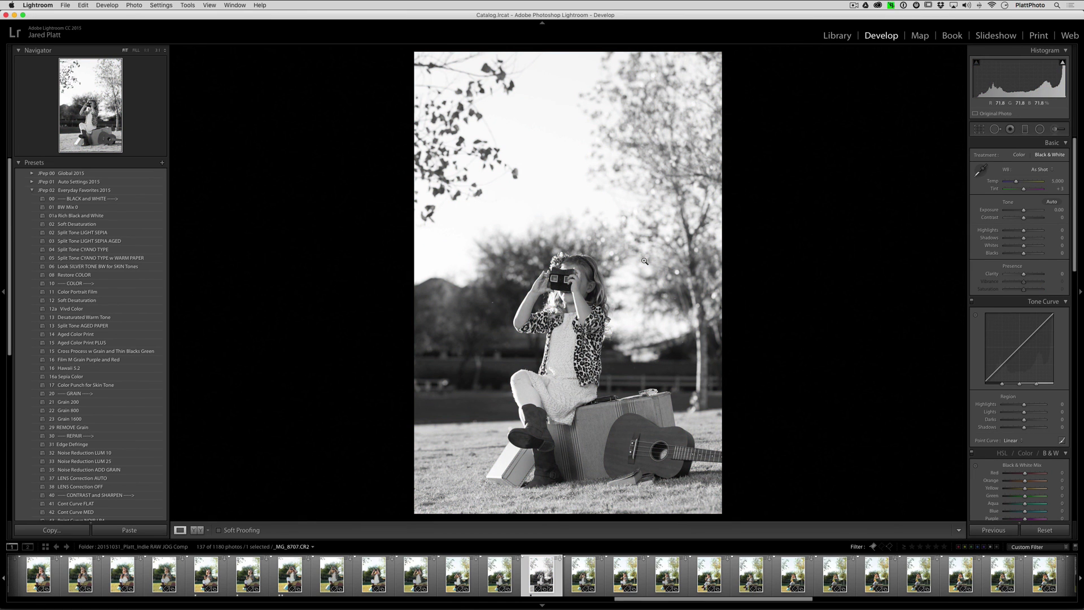
key("cmd+z")
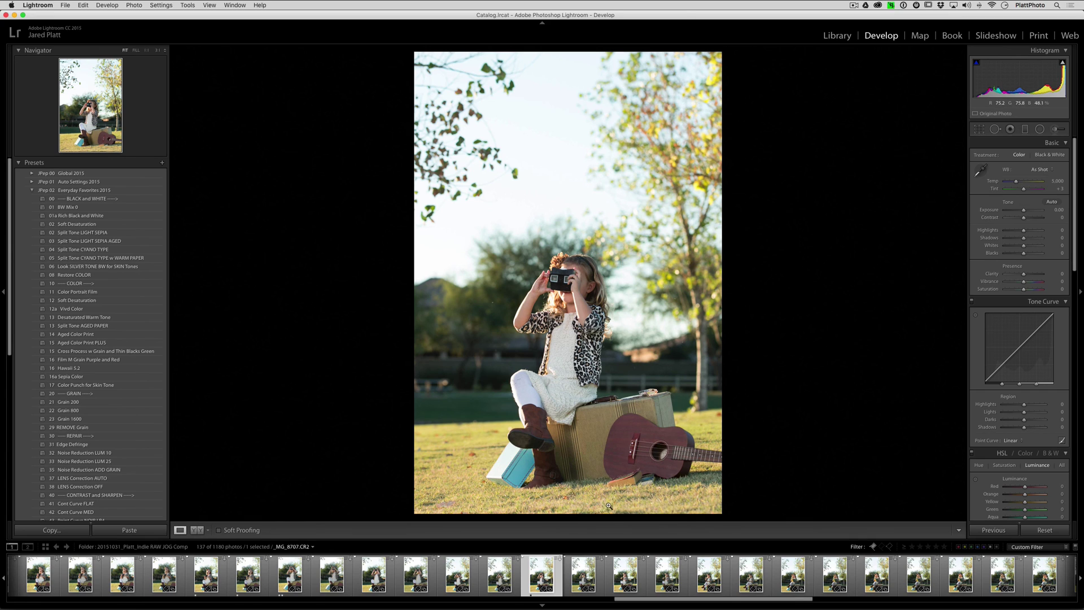
key("v")
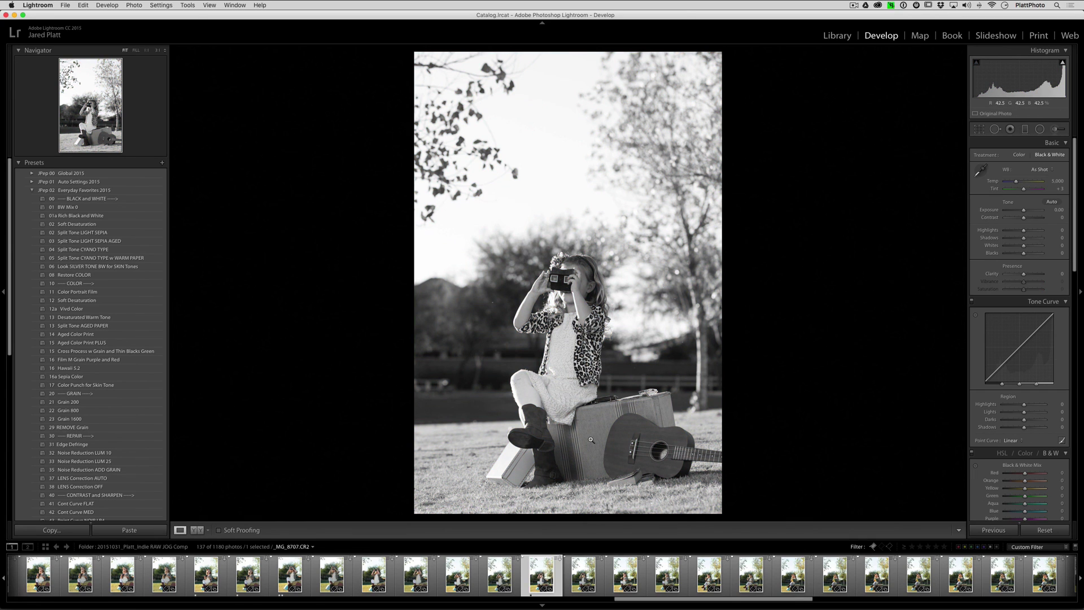
left_click(584, 576)
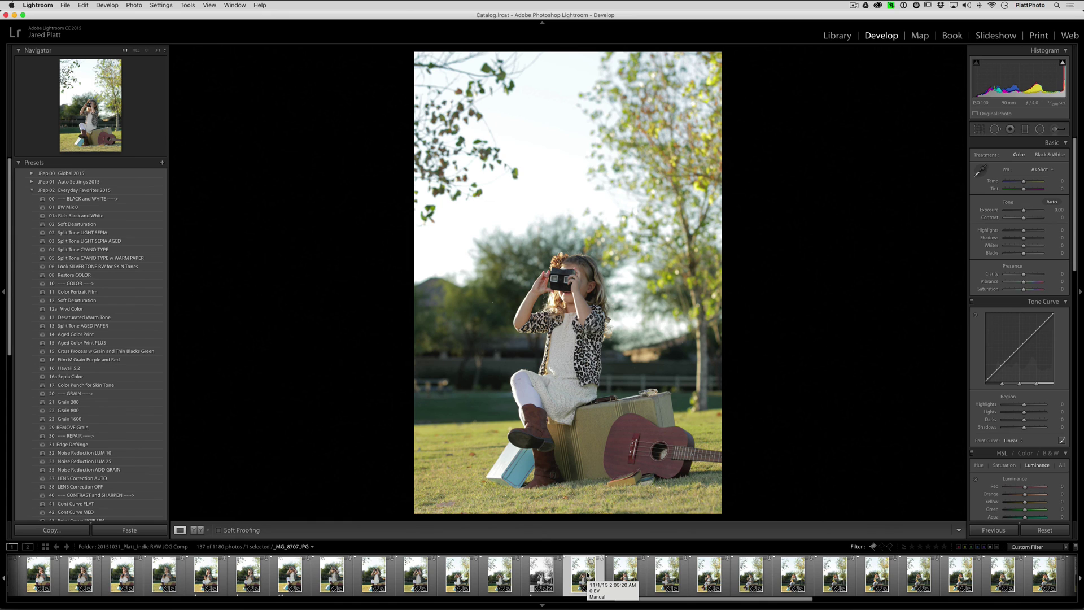
key("v")
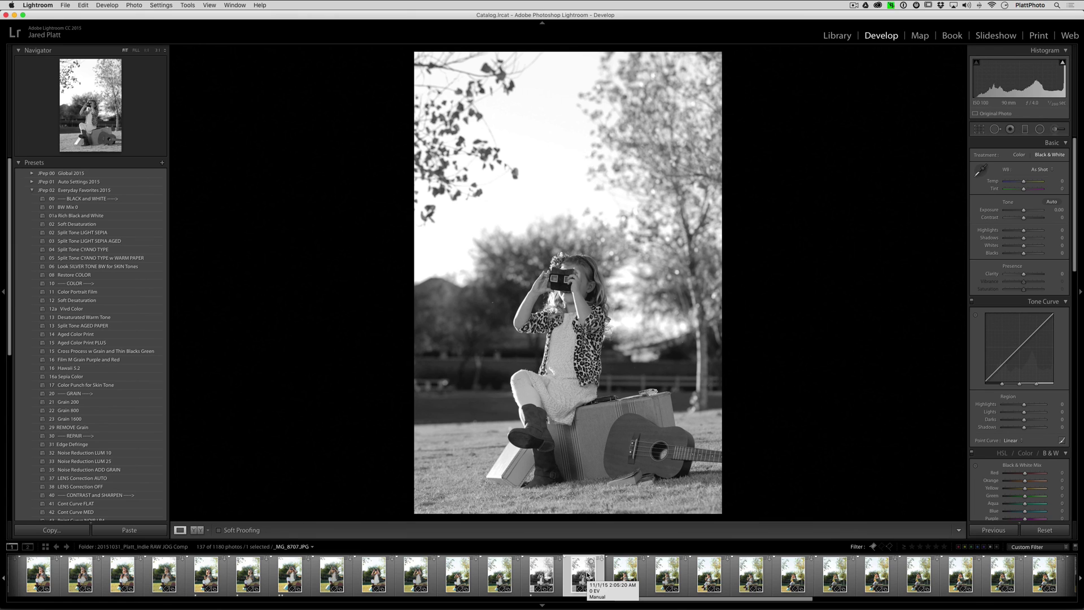
Step: Set Exposure +0.40, Contrast +30, Blacks -18 and Clarity +19 on _MG_8707.CR2 and paste its settings onto _MG_8703.CR2
key("Left")
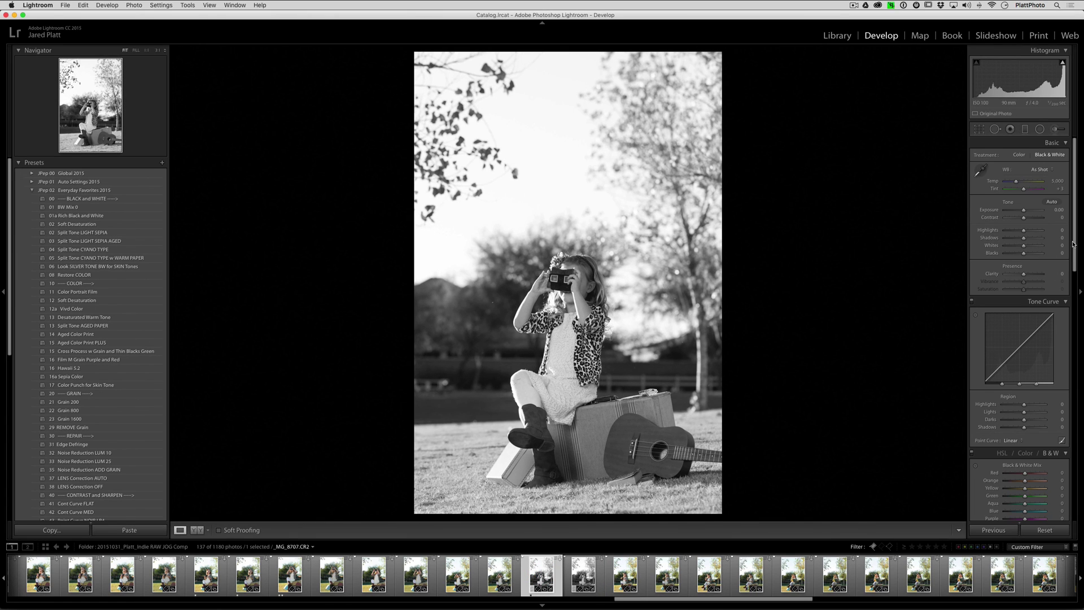
left_click(1025, 210)
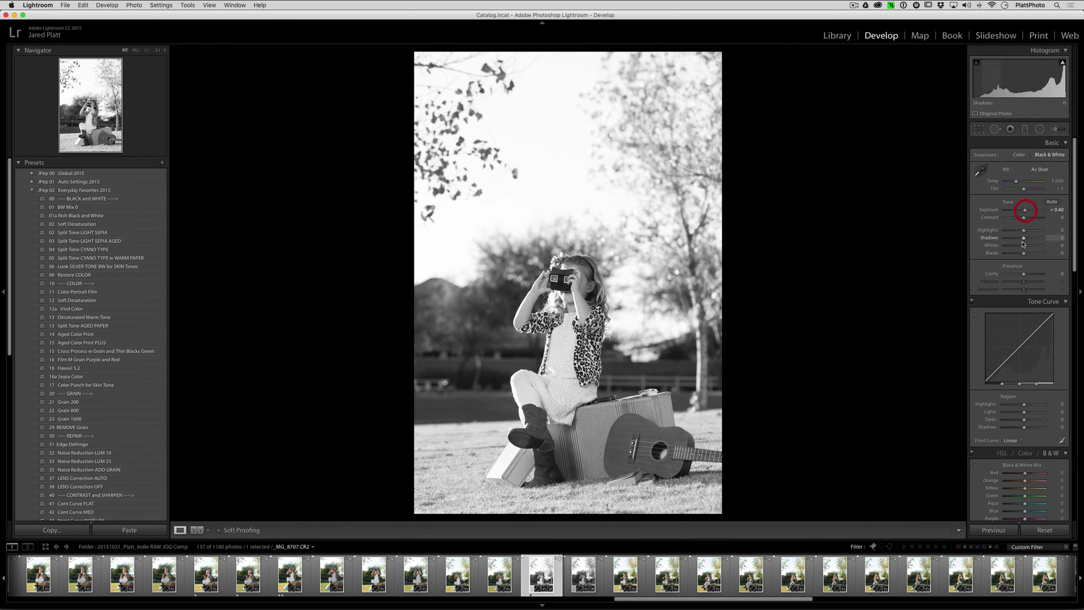
left_click_drag(1024, 218, 1028, 273)
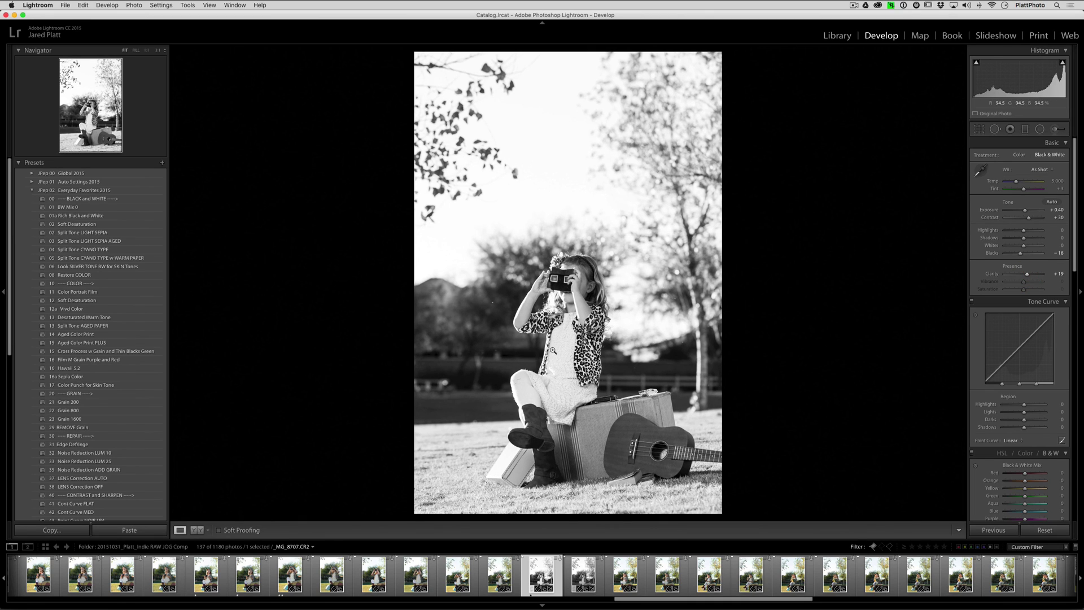
left_click(464, 575)
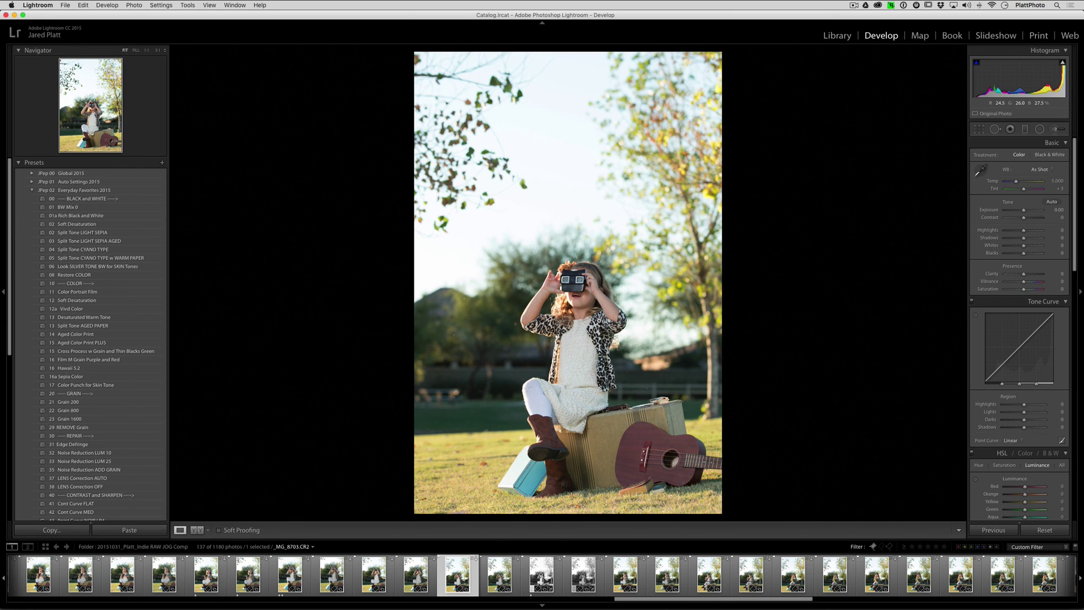
key("super+alt+v")
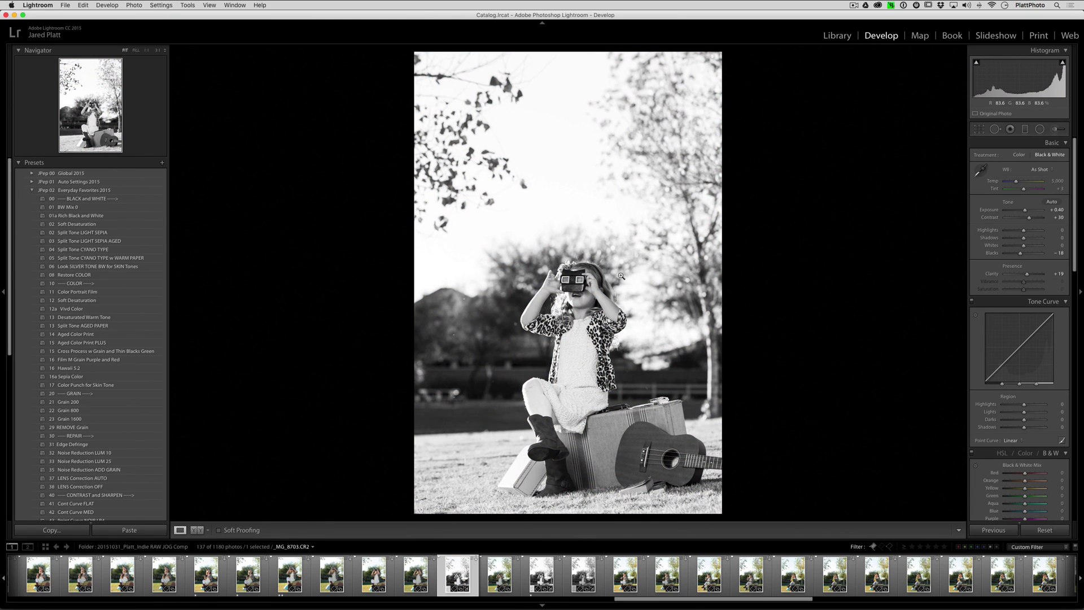
Step: Select _MG_8707.CR2 with the four photos after it and sync its black and white settings to them, consulting the chart in Preview
key("super+Tab")
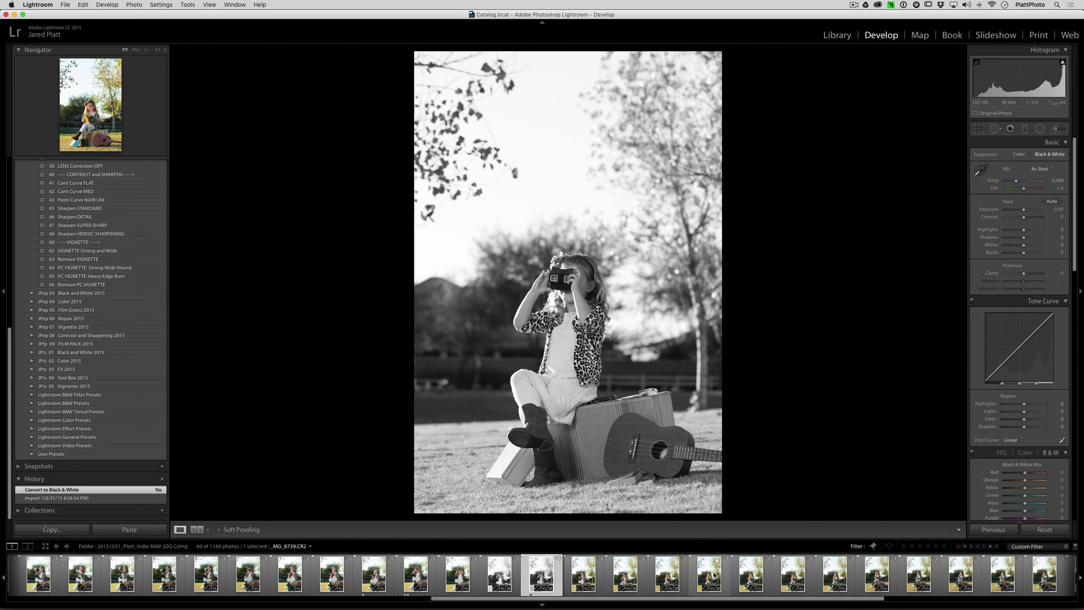
key("super+Tab")
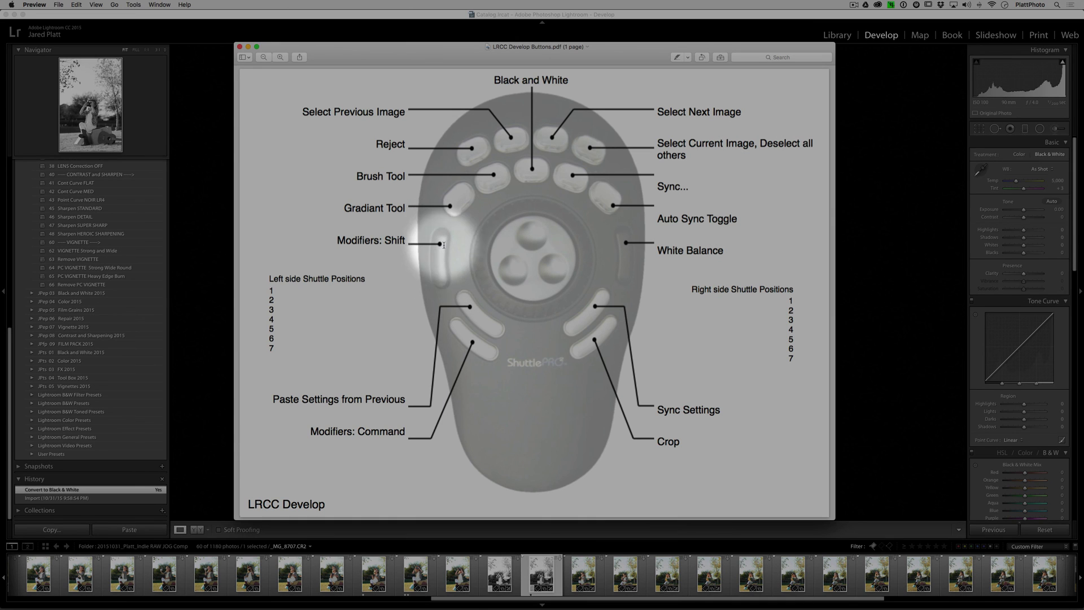
key("super+Tab")
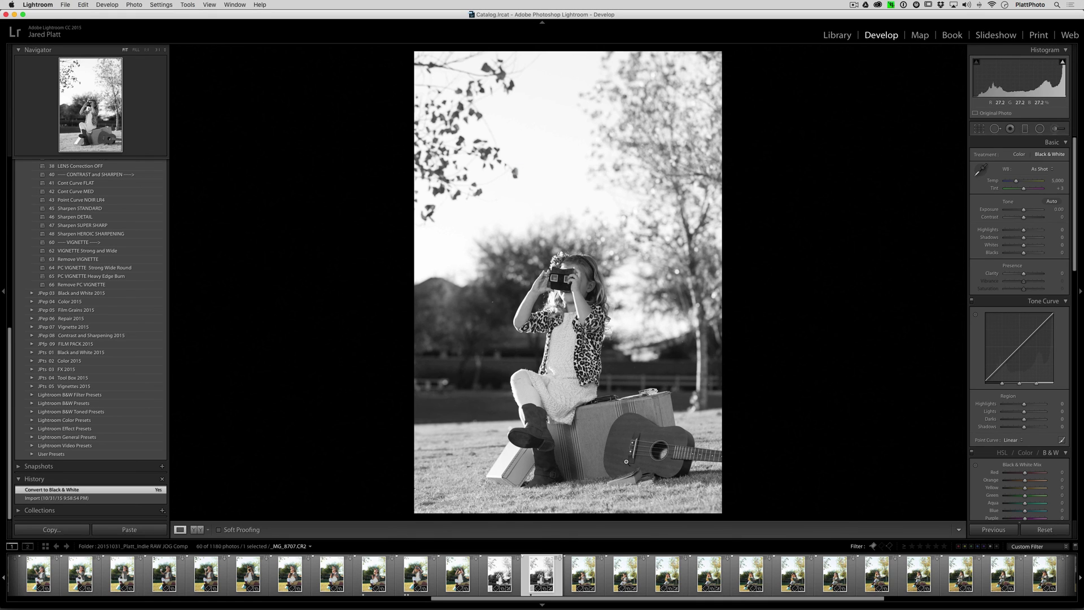
key("shift")
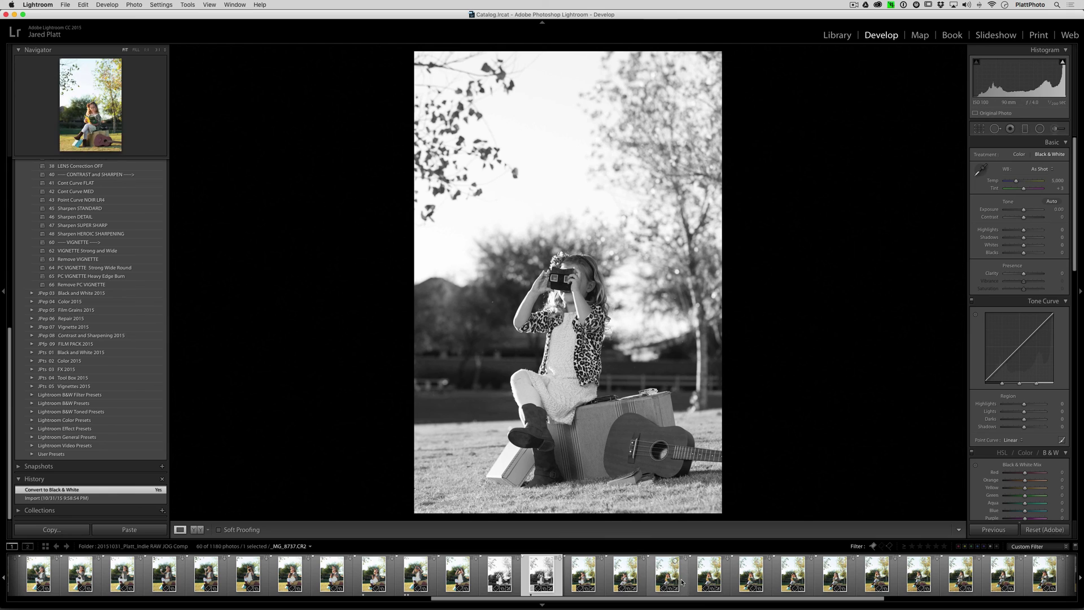
left_click(720, 574, "shift")
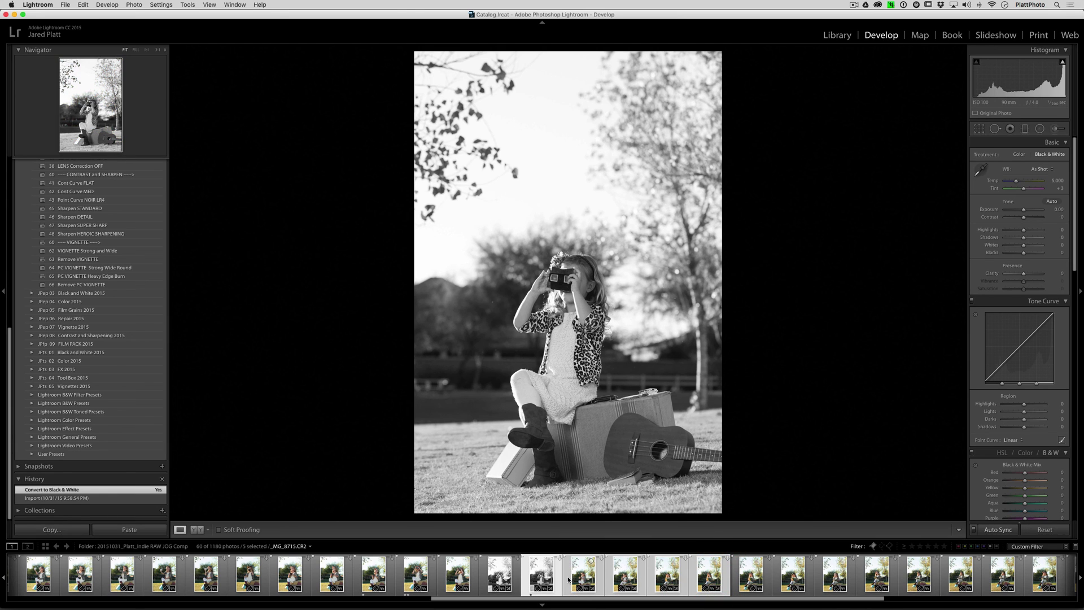
key("super+Tab")
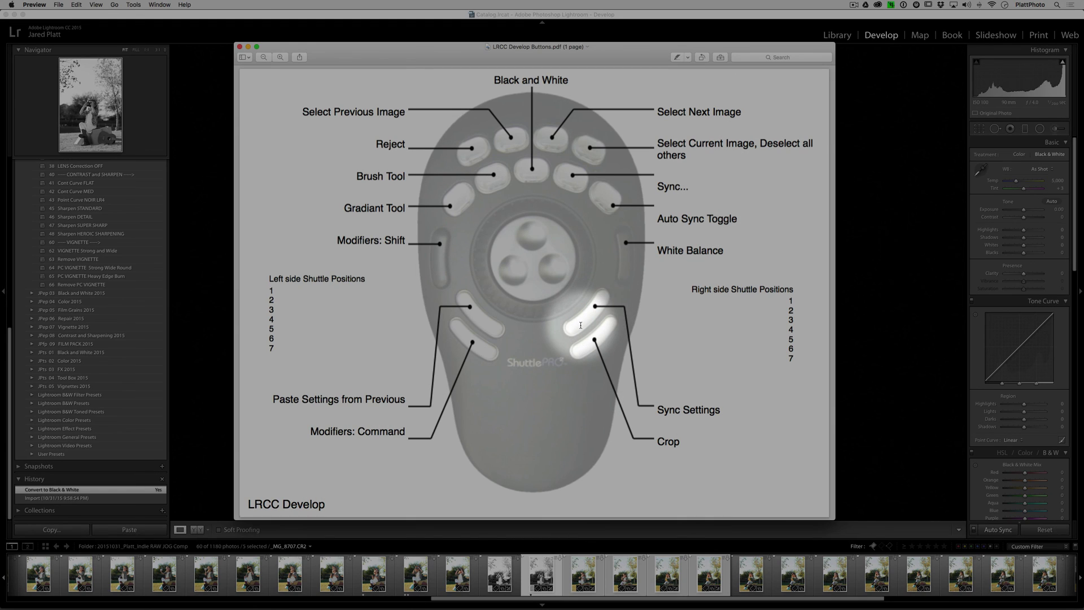
key("super+Tab")
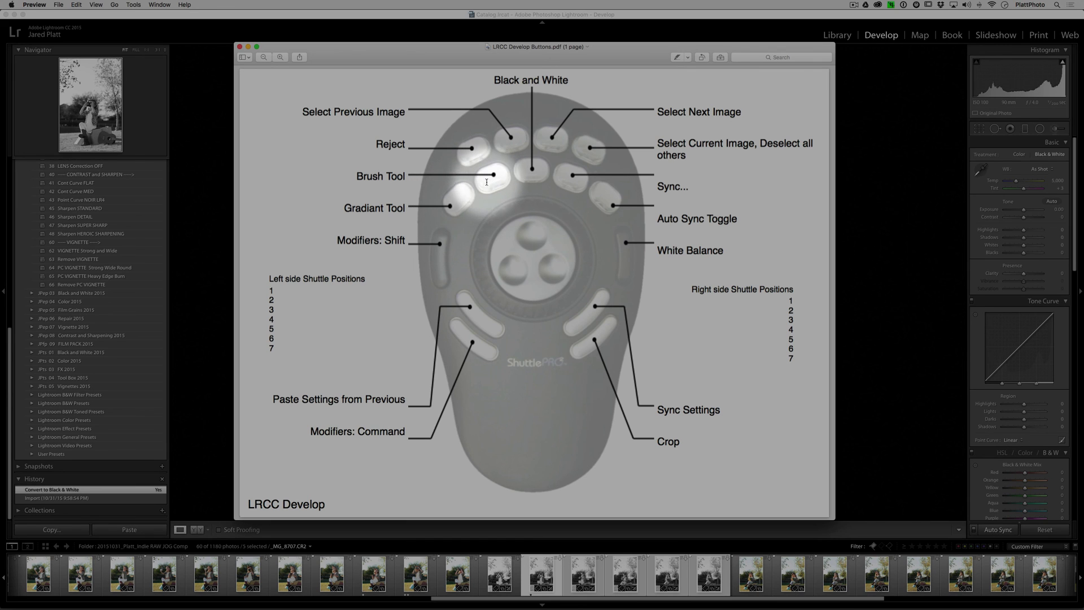
Step: Add a graduated filter with the 01 Light Burn effect rising from the lower edge of _MG_8707.CR2, then close the tool
key("super+Tab")
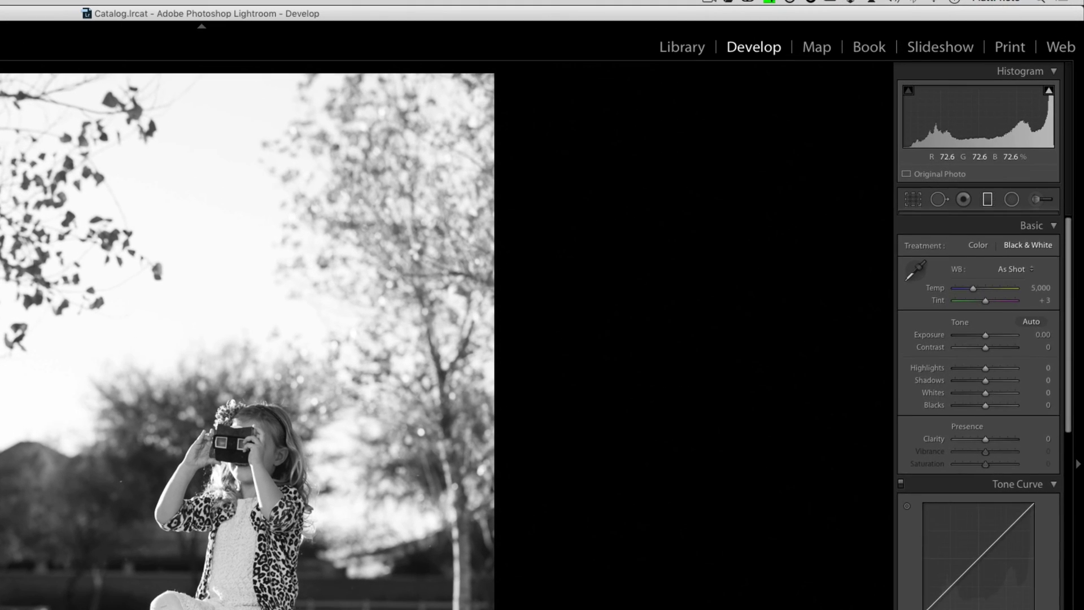
key("k")
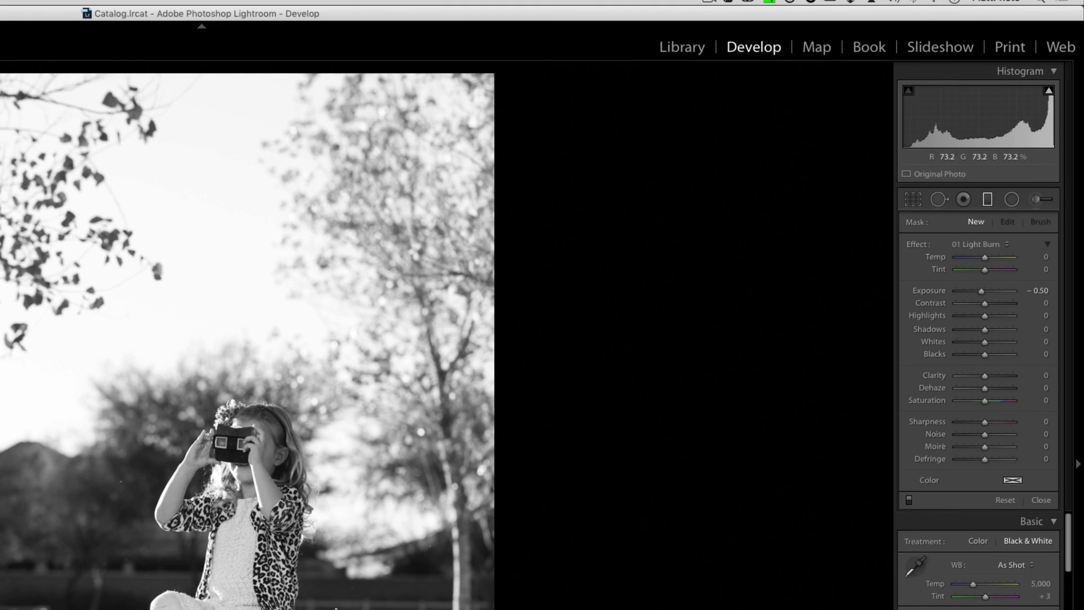
left_click(969, 245)
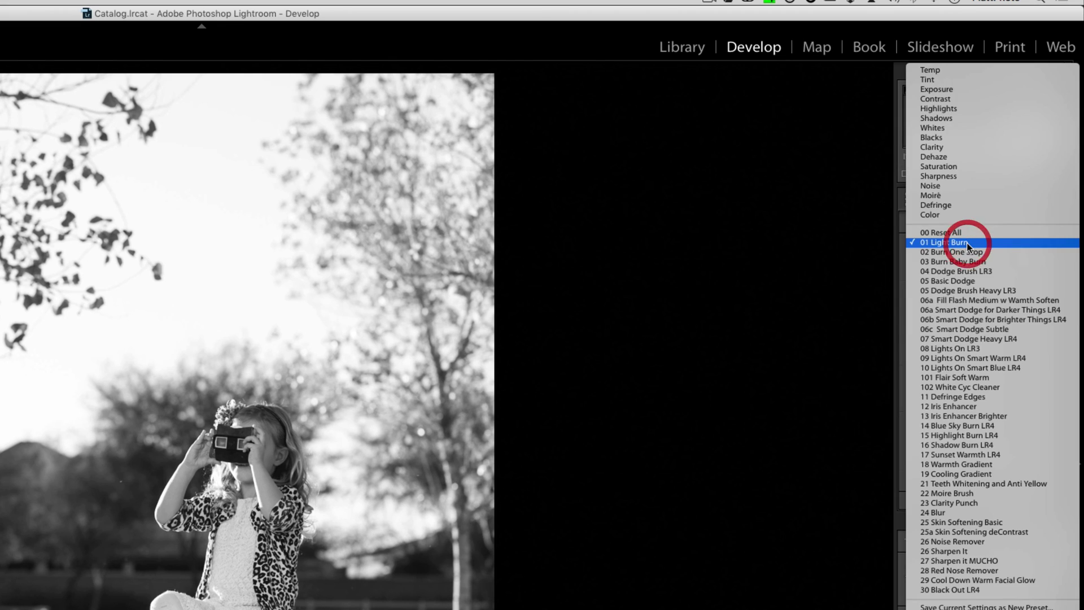
left_click(964, 242)
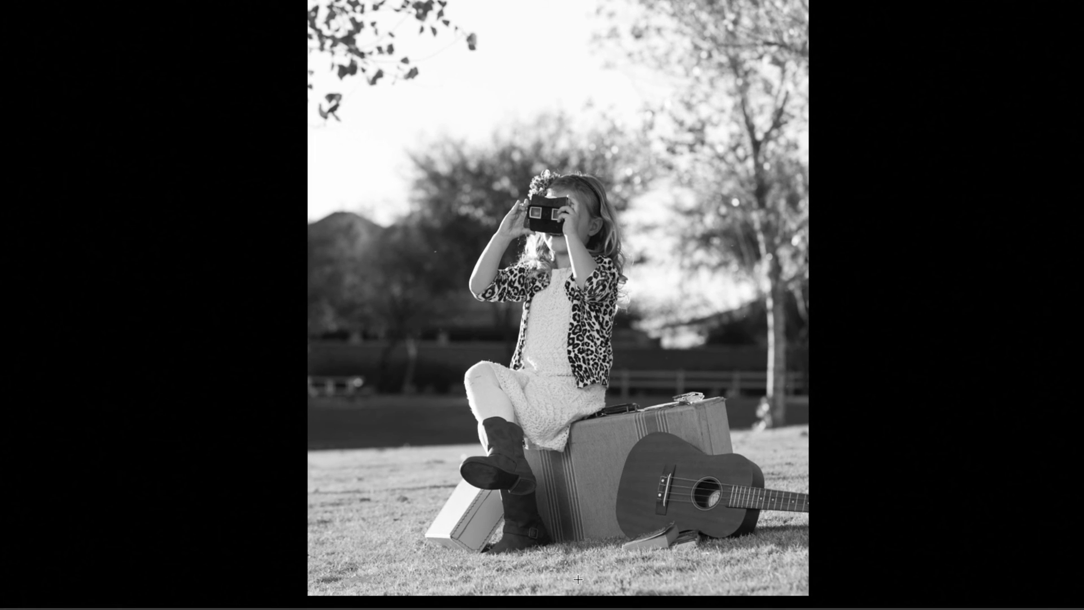
left_click_drag(581, 592, 582, 521)
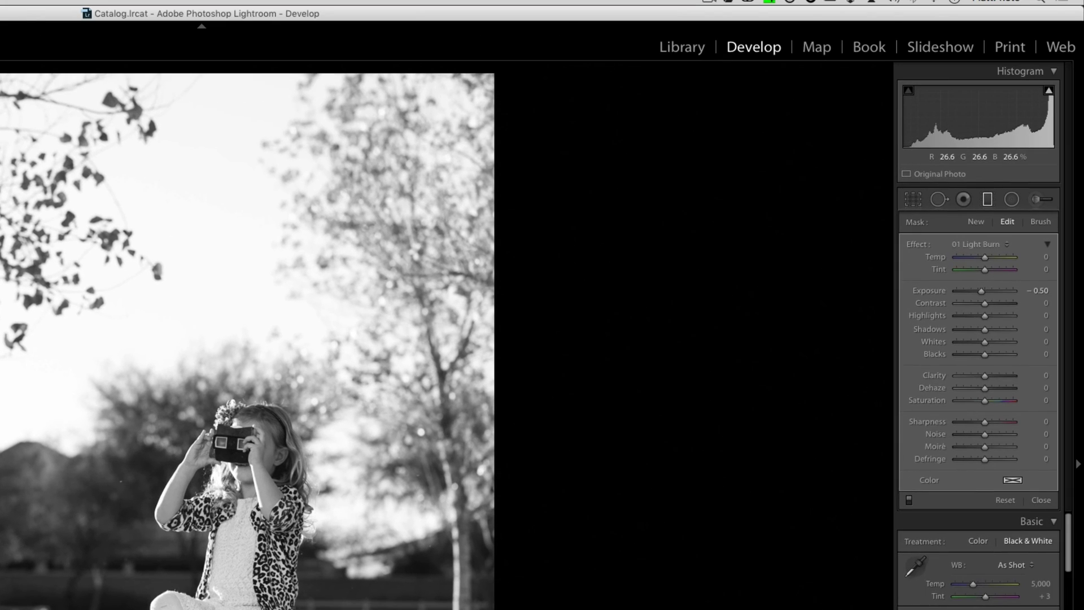
key("m")
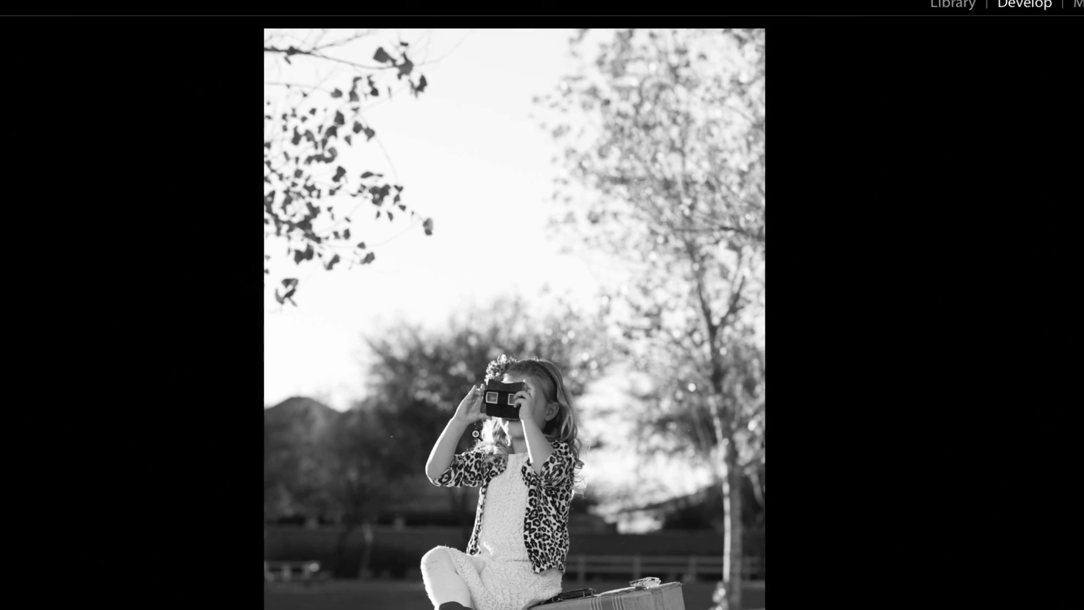
Step: Paint Adjustment Brush strokes with the 01 Light Burn effect over the grass in _MG_8707.CR2 and close the brush
key("k")
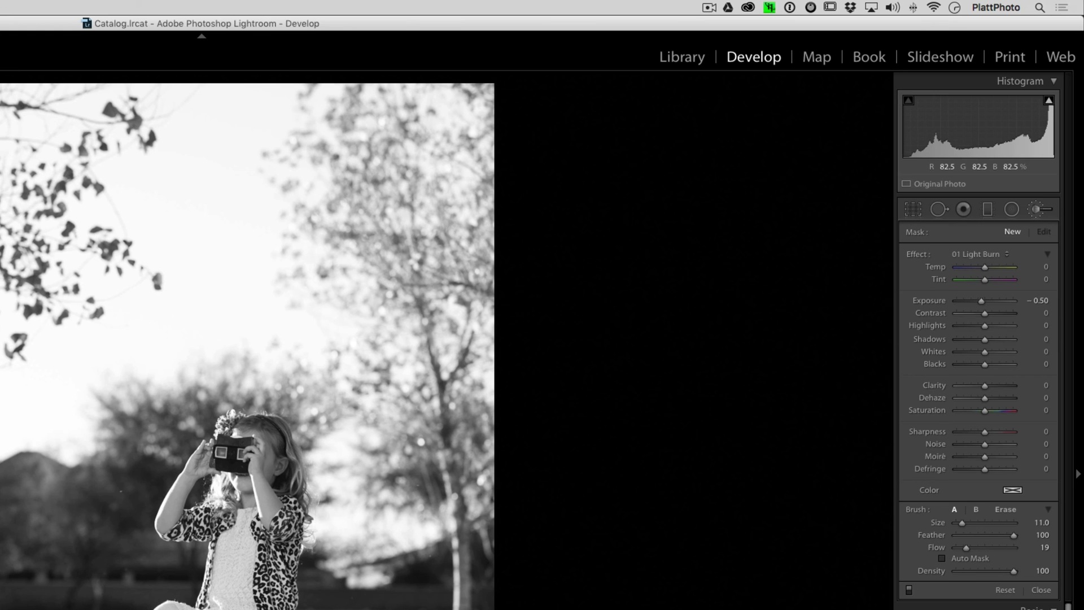
left_click(638, 542)
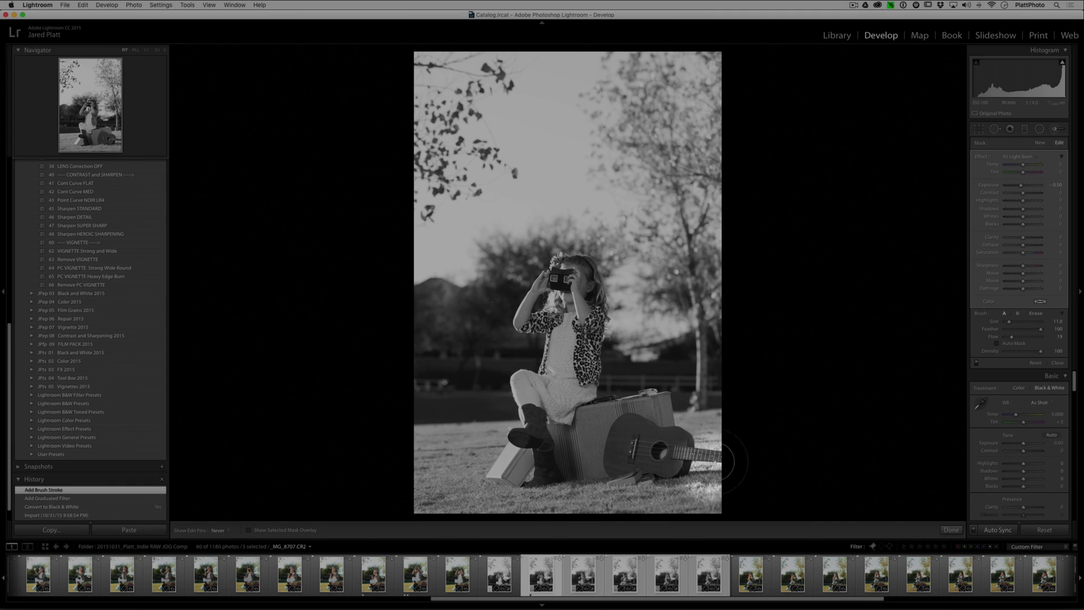
mouse_move(725, 462)
left_mouse_down()
mouse_move(695, 490)
mouse_move(647, 499)
mouse_move(554, 480)
left_mouse_up()
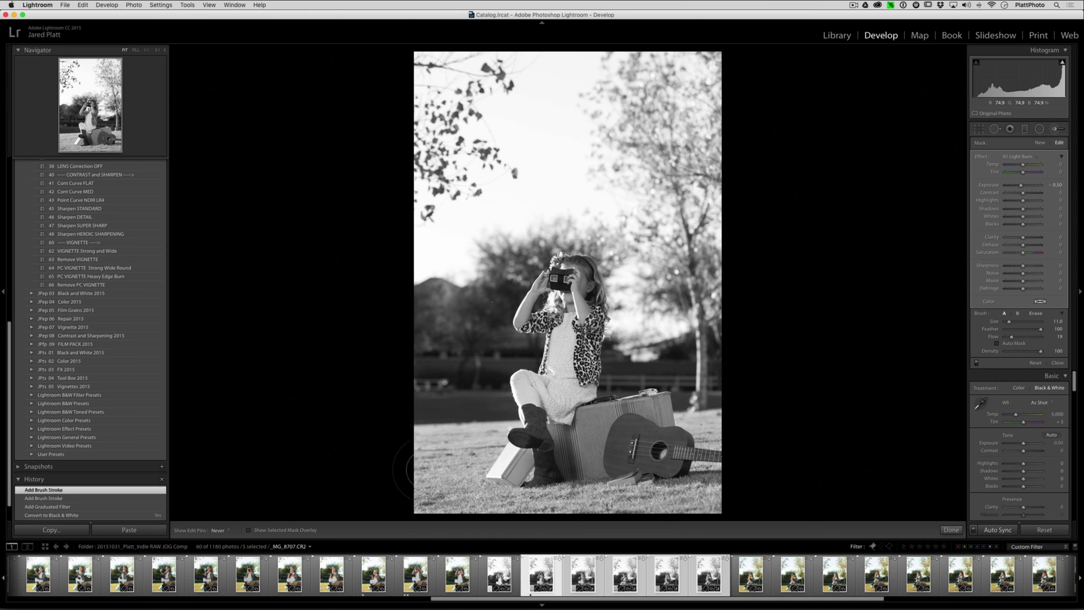
left_click(511, 416)
key("h")
key("k")
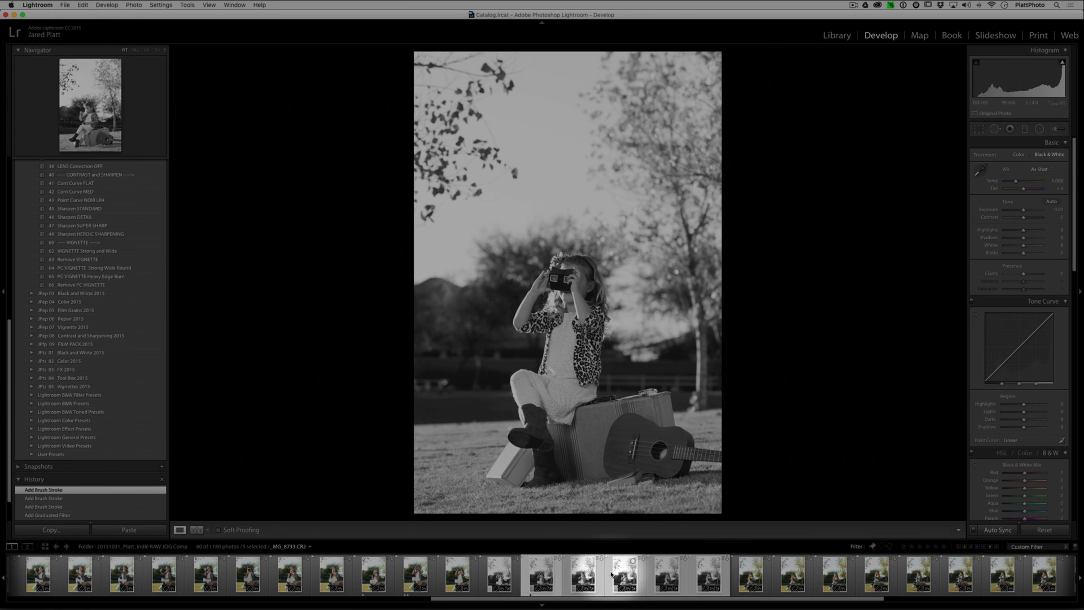
Step: Compare the local adjustments on _MG_8707.CR2 and _MG_8733.CR2, check the Auto Sync Toggle on the chart and turn off Auto Sync
left_click(553, 581)
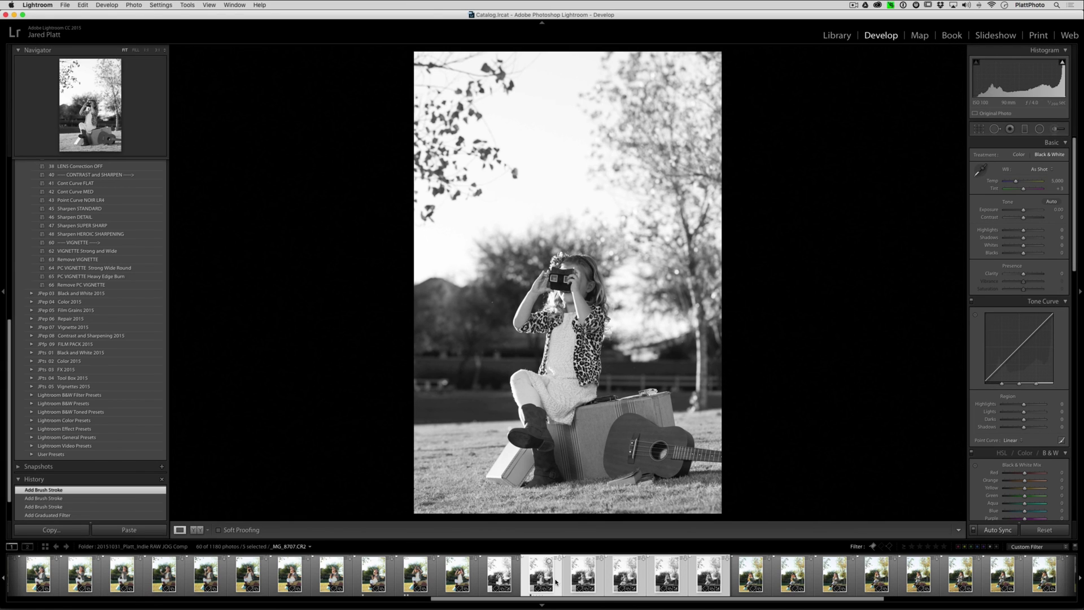
left_click(625, 576)
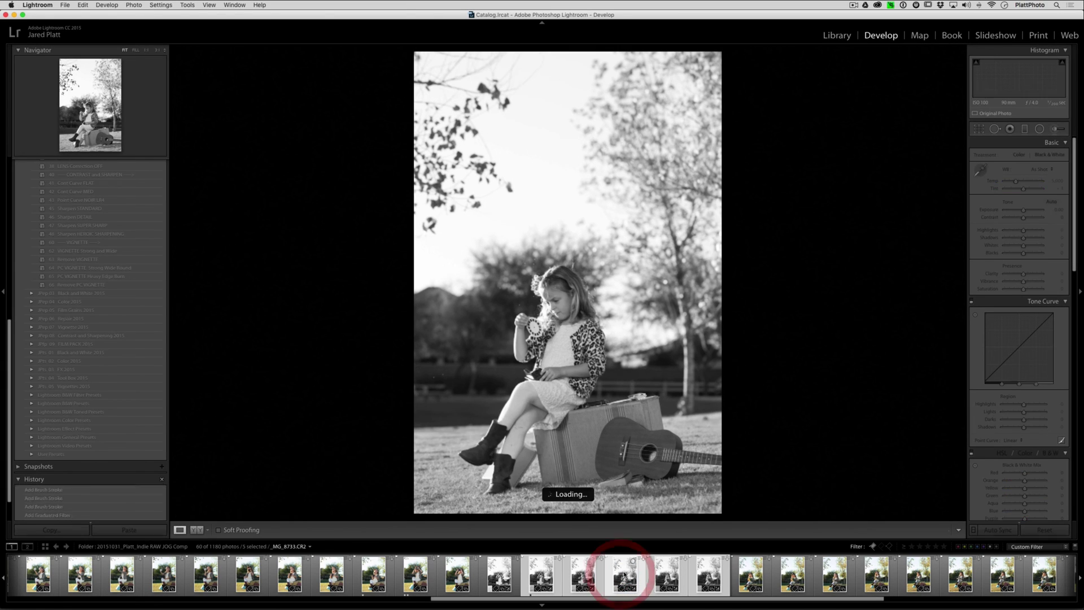
left_click(552, 575)
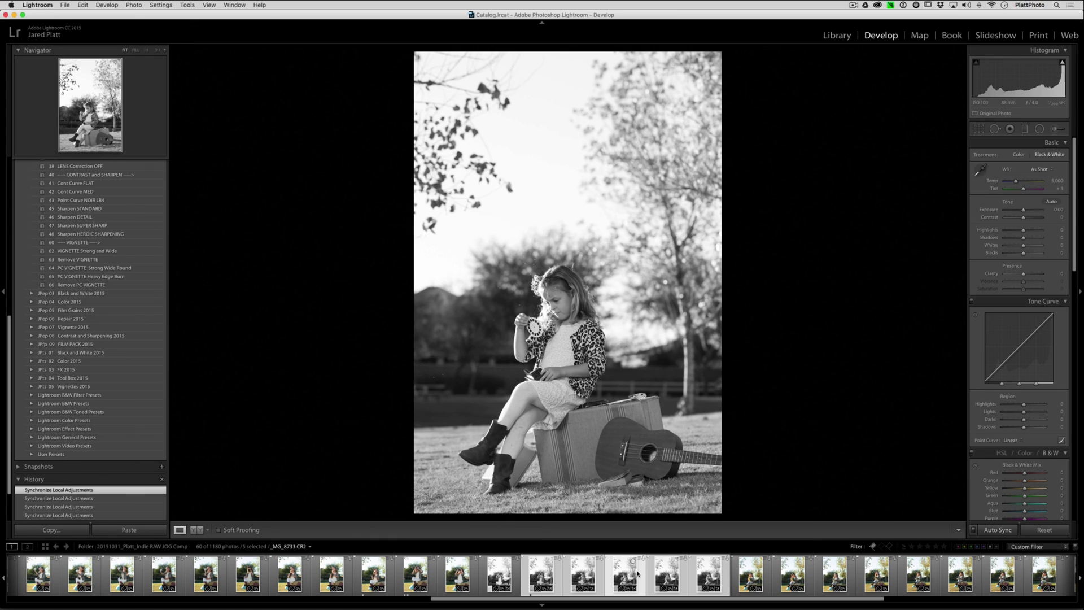
key("super+Tab")
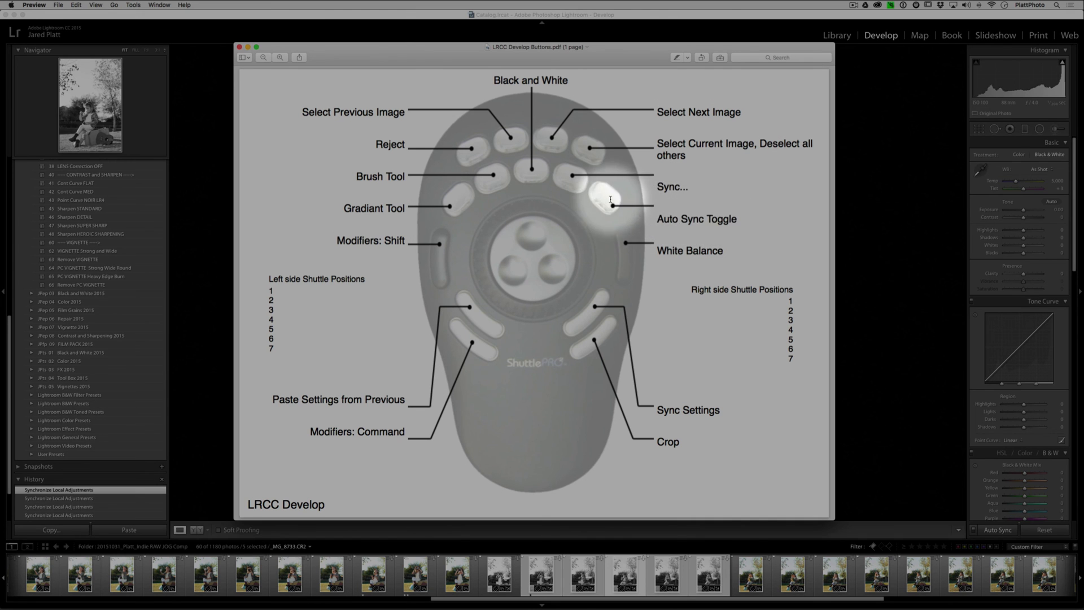
key("super+Tab")
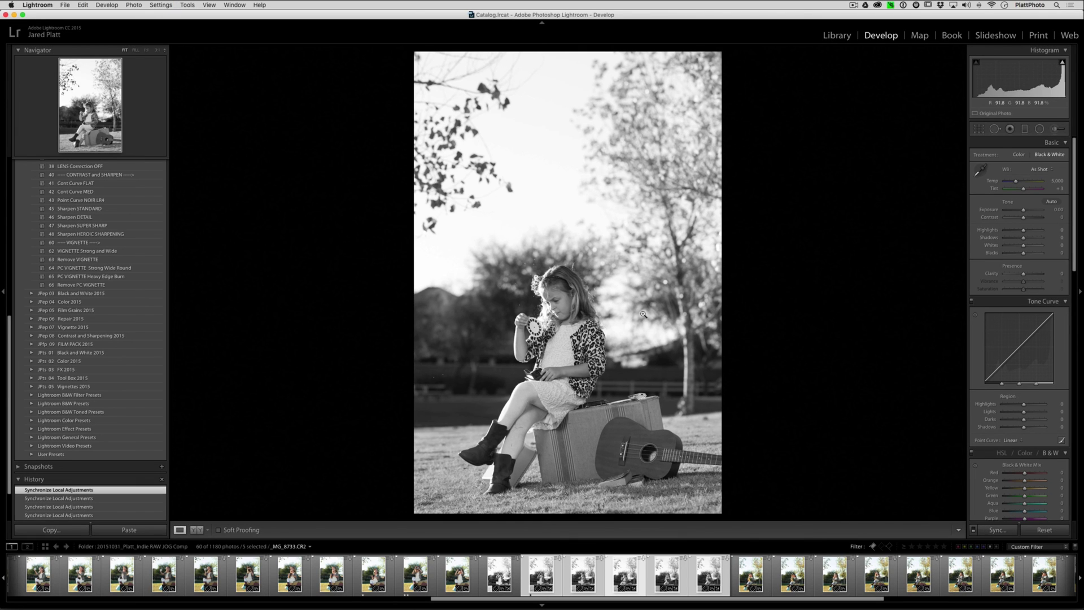
Step: Paint an Adjustment Brush stroke with the 01 Light Burn effect over the grass beside the girl's boots in _MG_8733.CR2
key("super")
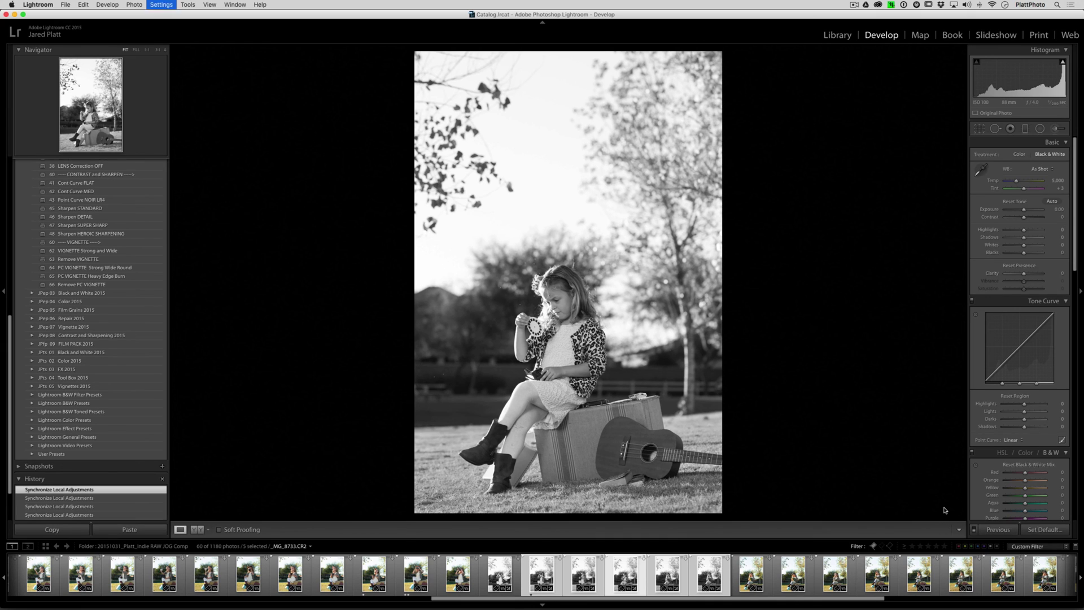
key("super+alt+s")
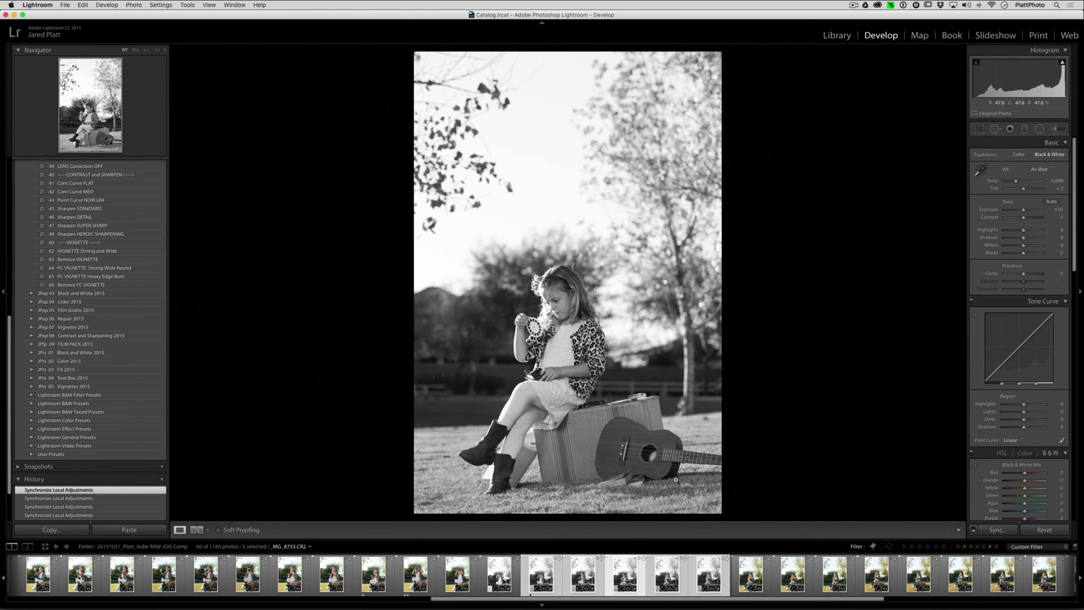
key("k")
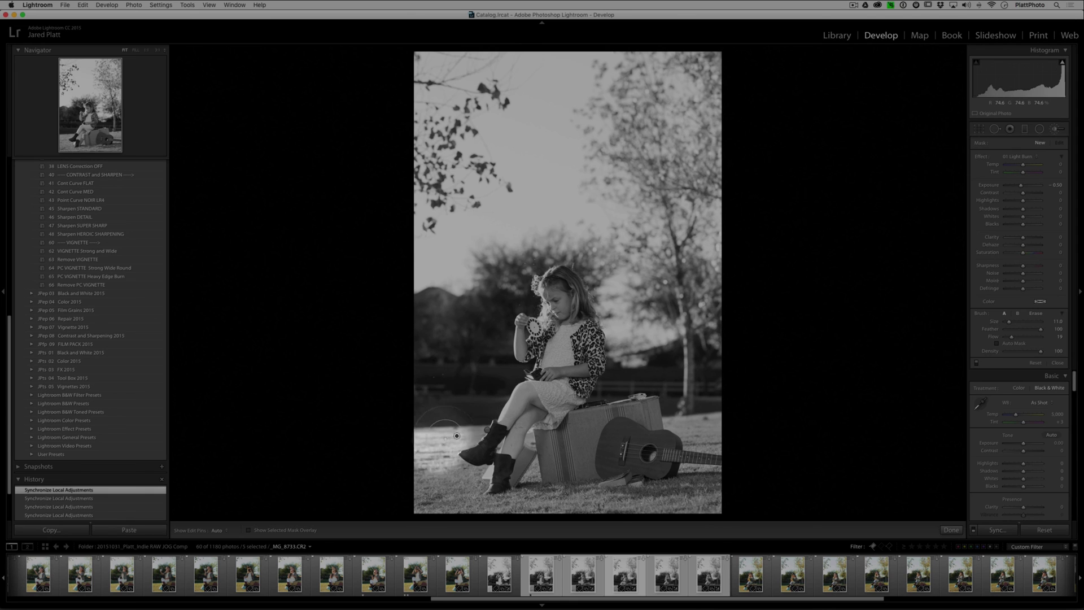
mouse_move(456, 435)
left_mouse_down()
mouse_move(426, 439)
mouse_move(451, 485)
left_mouse_up()
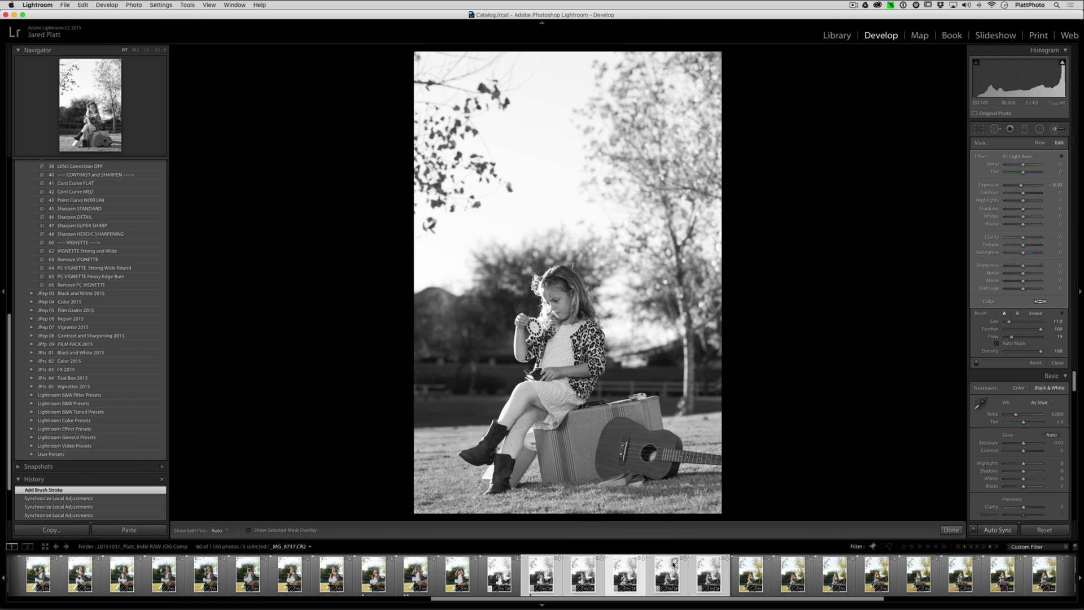
Step: Consult the LRCC Develop button chart in Preview, return to Lightroom and close the Adjustment Brush
key("super+Tab")
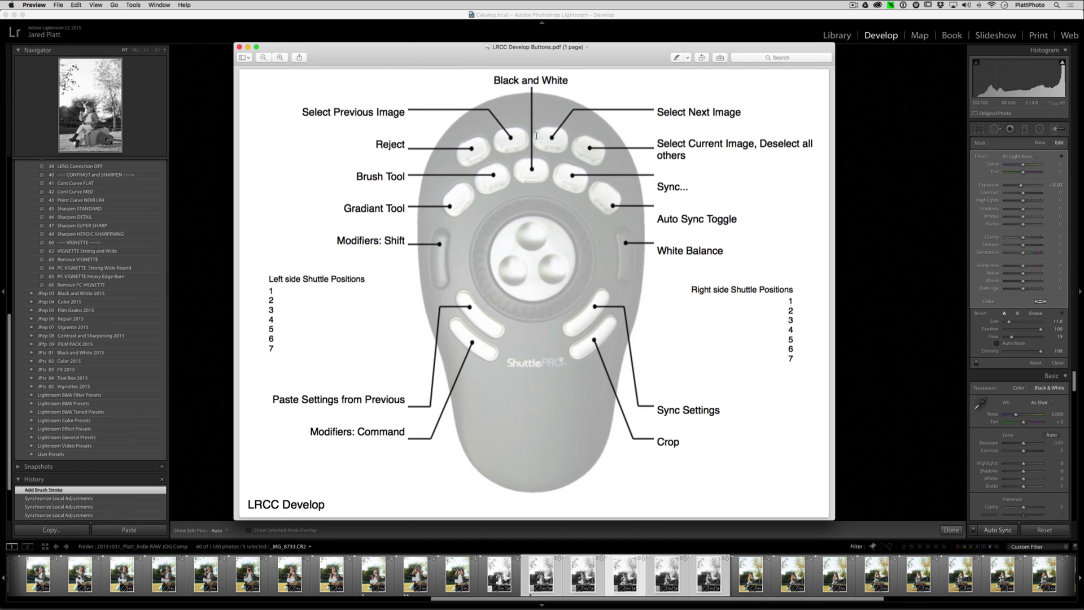
key("super+Tab")
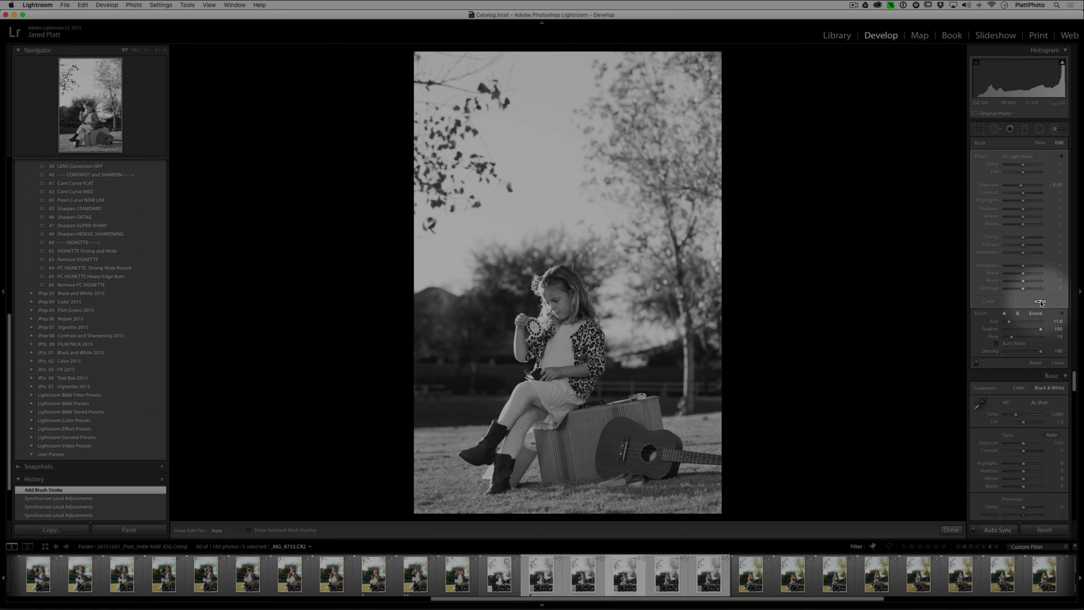
left_click(1057, 131)
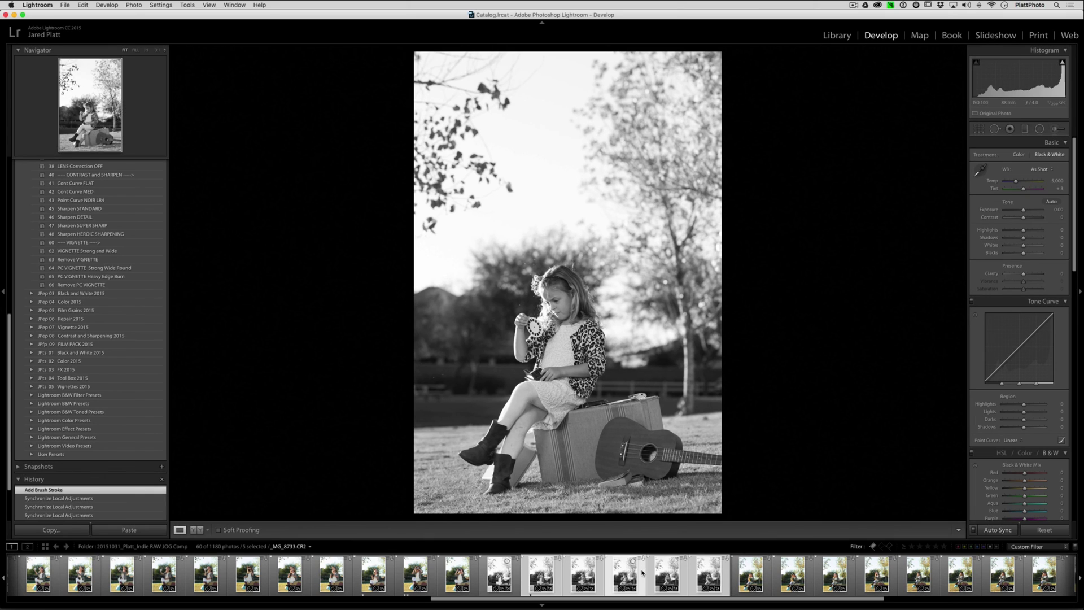
Step: Select only _MG_8733.CR2, crop it tighter around the girl and guitar at the original aspect, and check the chart in Preview
left_click(633, 573)
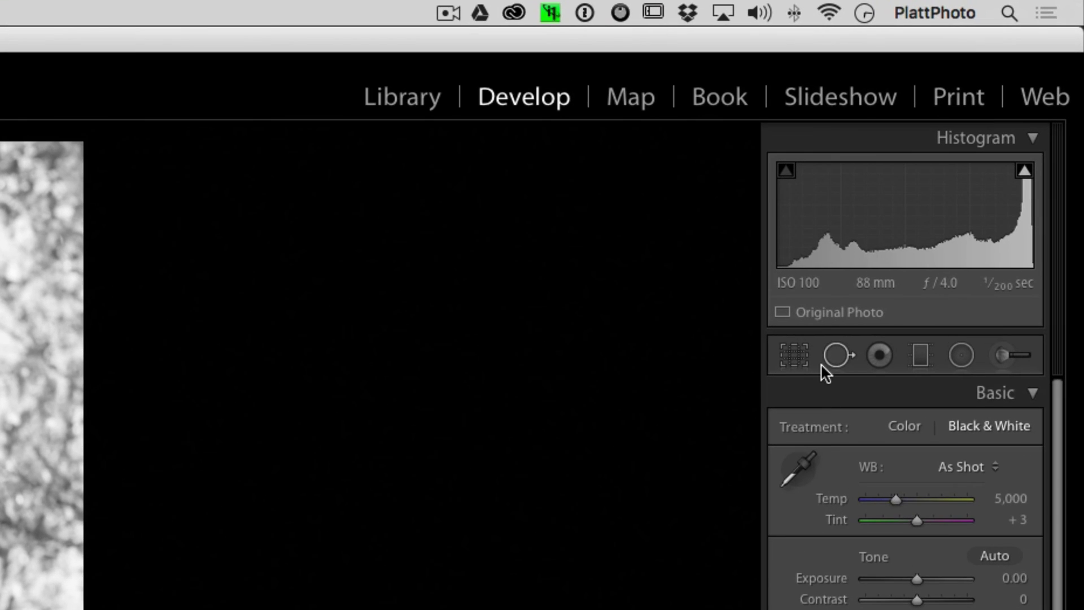
left_click(805, 357)
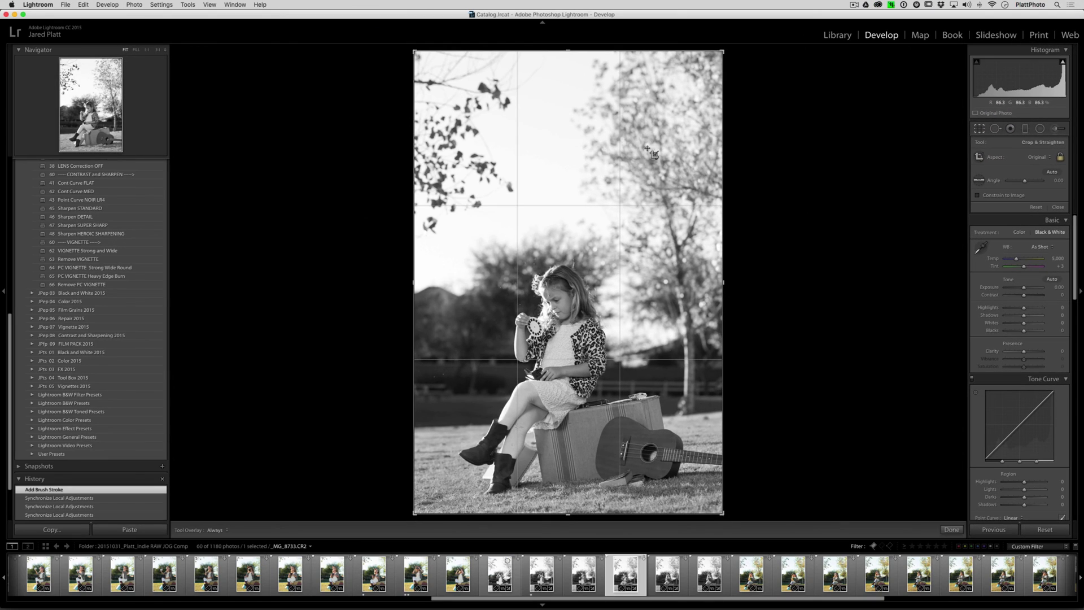
left_click_drag(720, 279, 690, 281)
left_click_drag(616, 247, 611, 241)
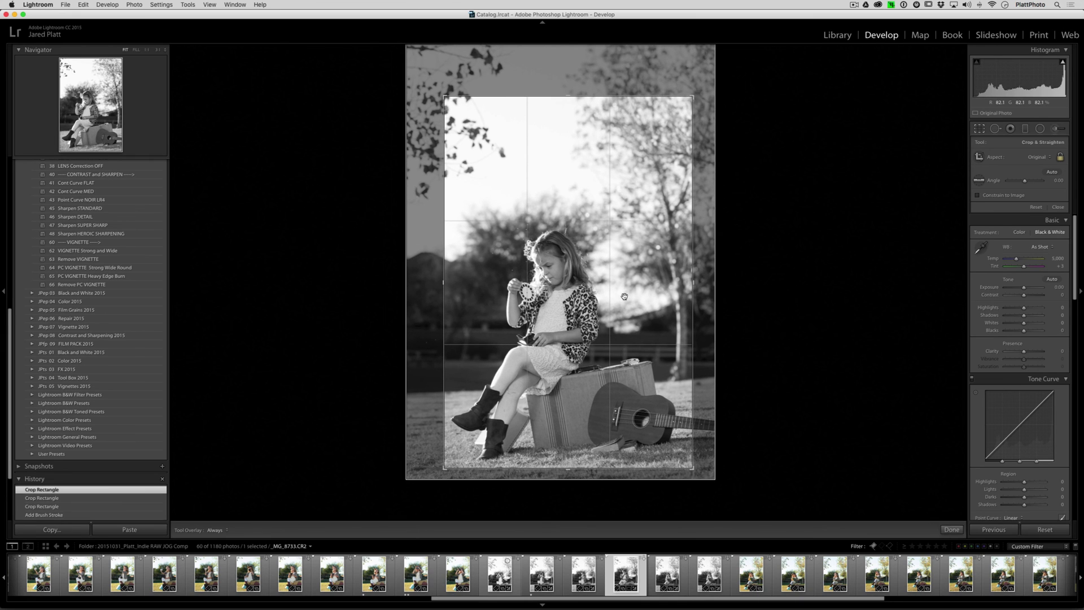
key("super+Tab")
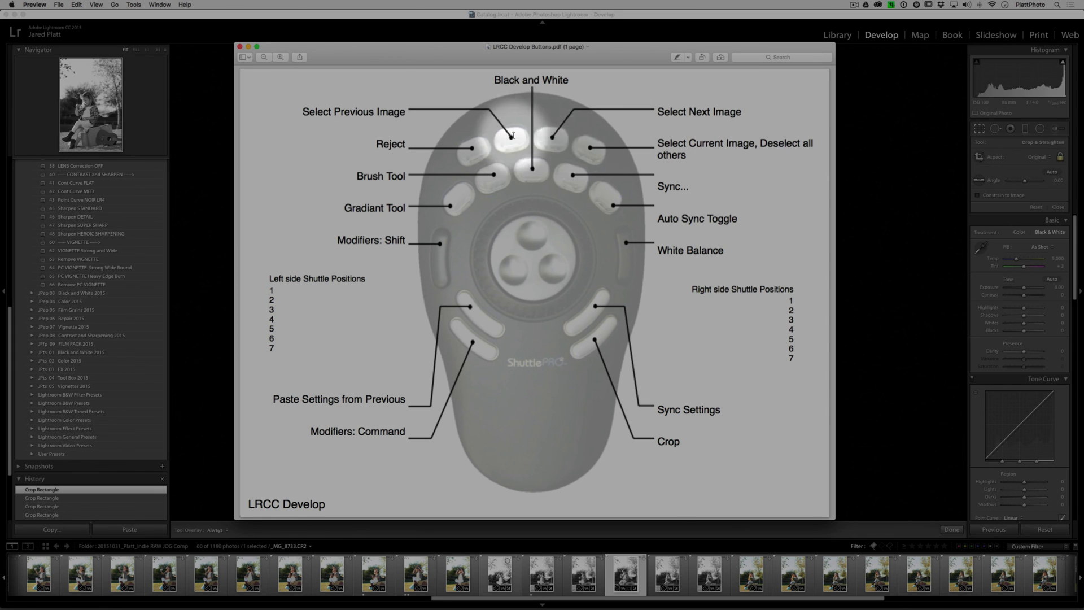
key("super+q")
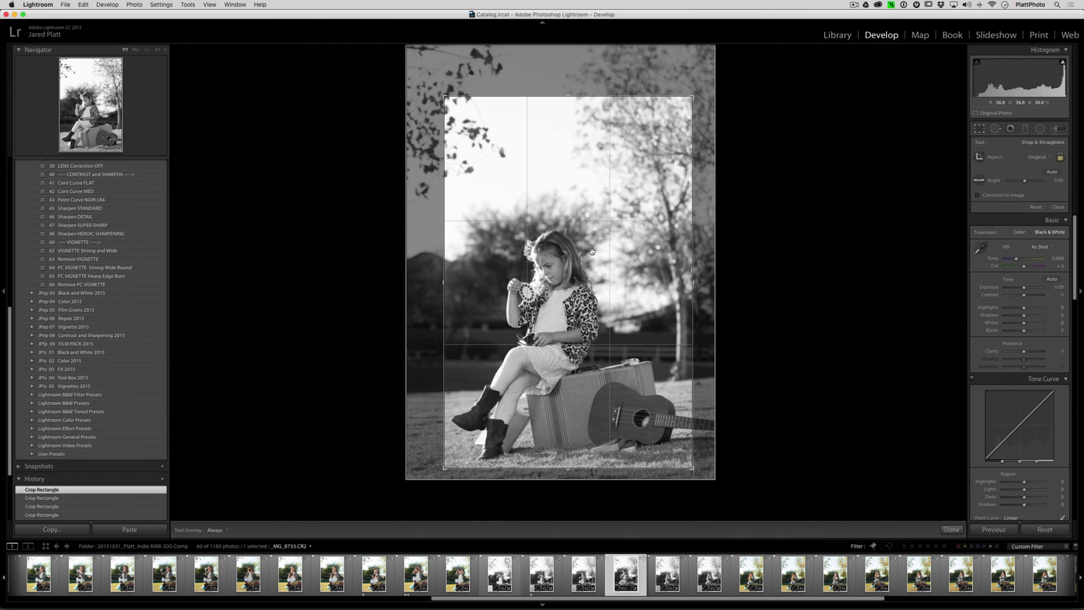
Step: Move on to _MG_8737.CR2 and crop it tighter around the girl reading, keeping the original aspect
key("Right")
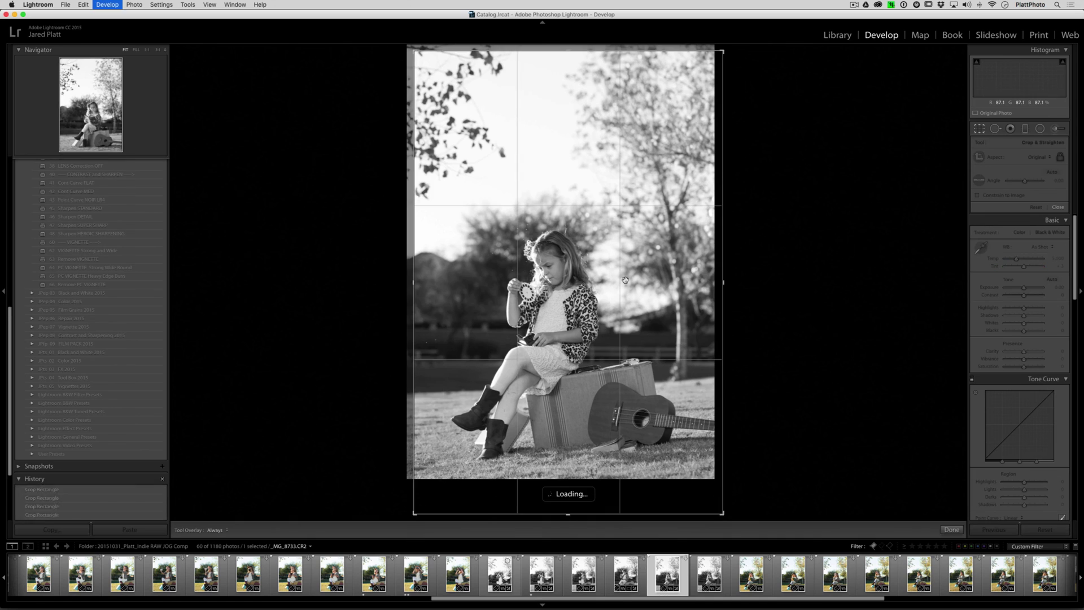
key("Left")
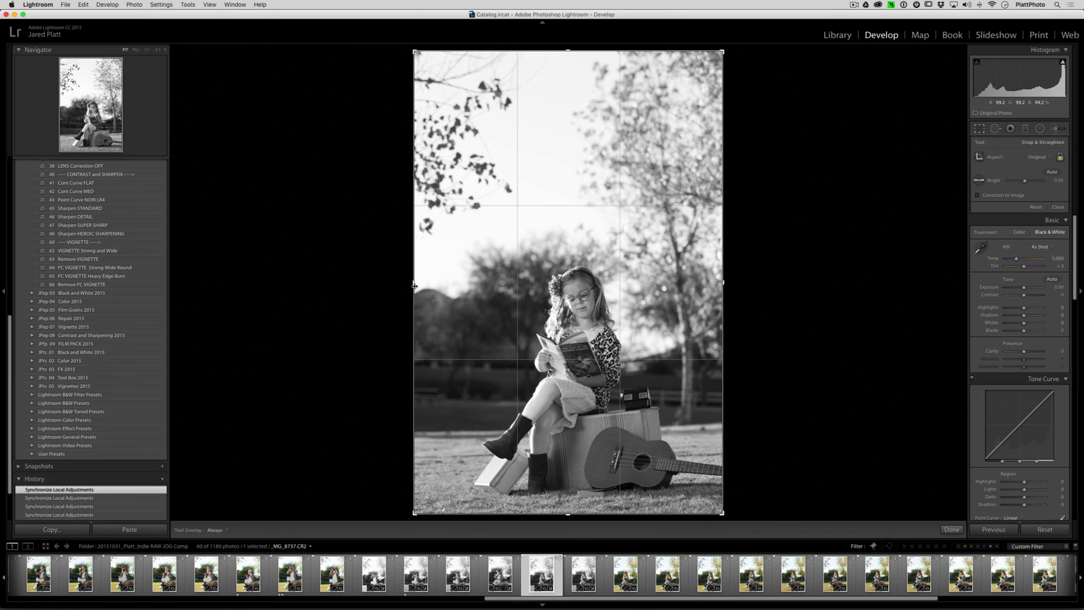
left_click_drag(414, 286, 434, 286)
left_click_drag(511, 294, 530, 286)
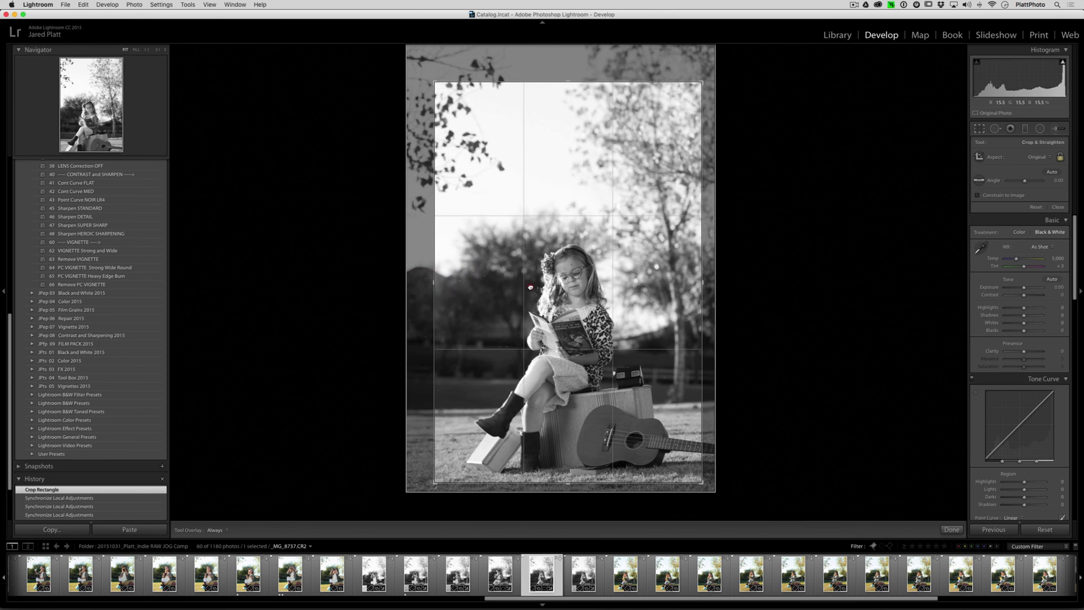
Step: Advance to _MG_8739.CR2 and crop it slightly tighter around the girl and guitar, keeping the original aspect
key("Right")
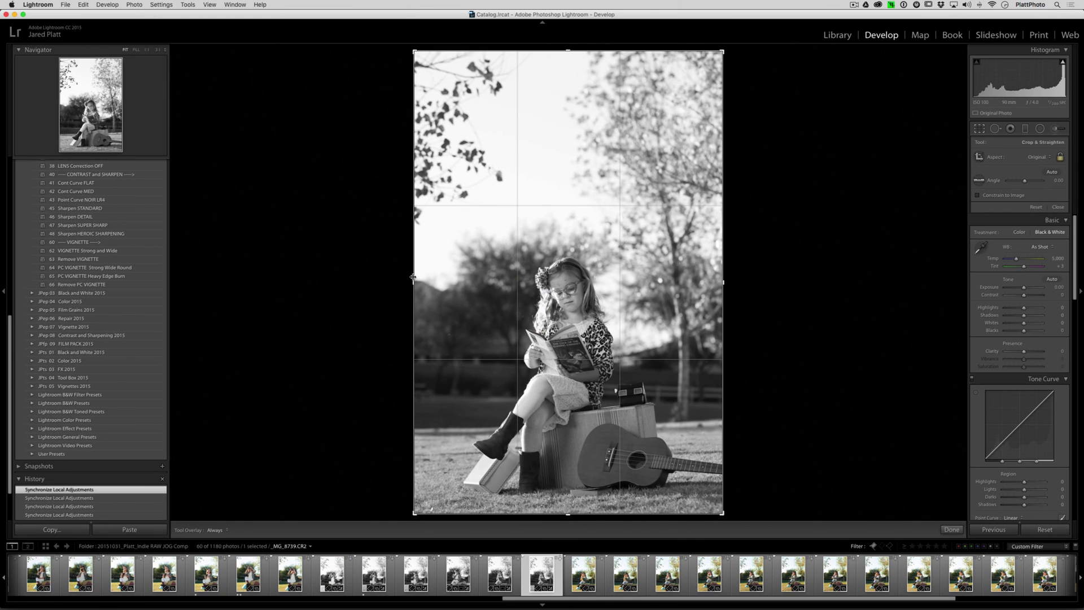
left_click_drag(413, 277, 424, 279)
left_click_drag(498, 278, 505, 269)
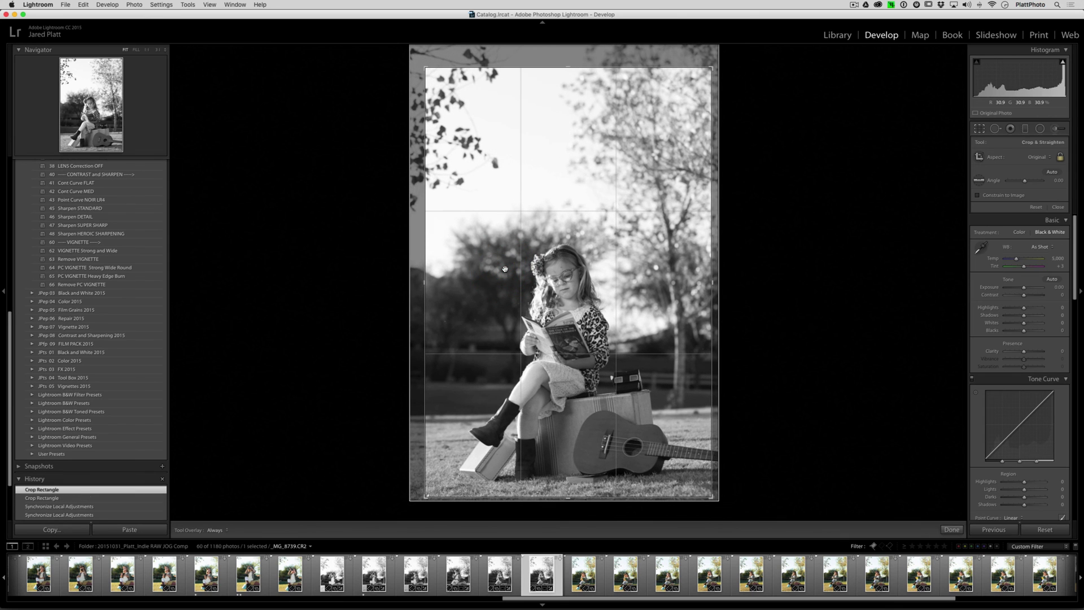
Step: Review the crops of _MG_8737.CR2 and _MG_8733.CR2 with the crop overlay open and closed
key("super+Left")
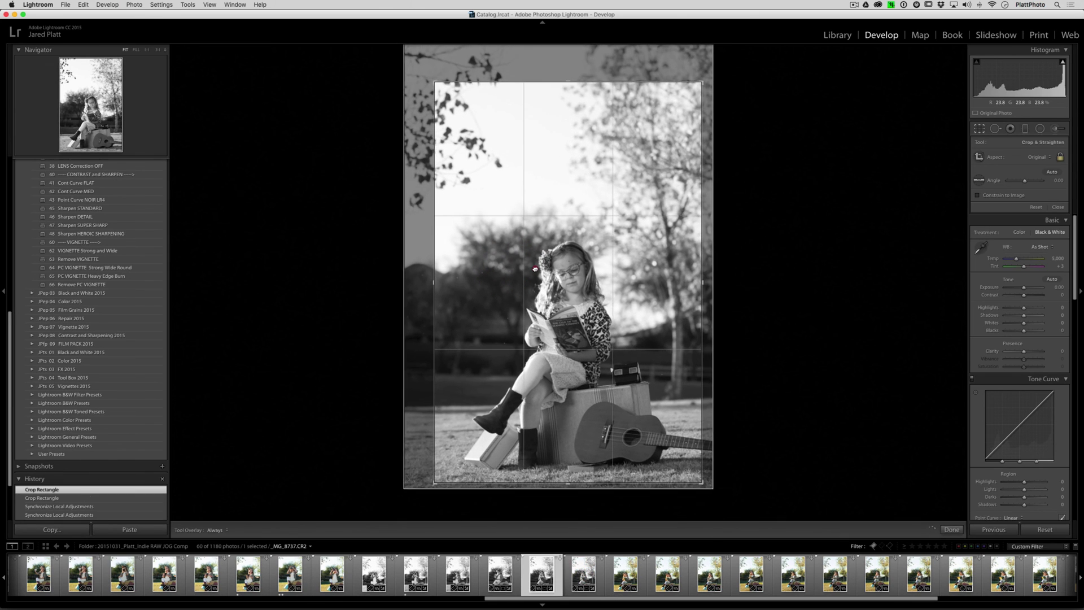
key("super+Left")
key("super+Left")
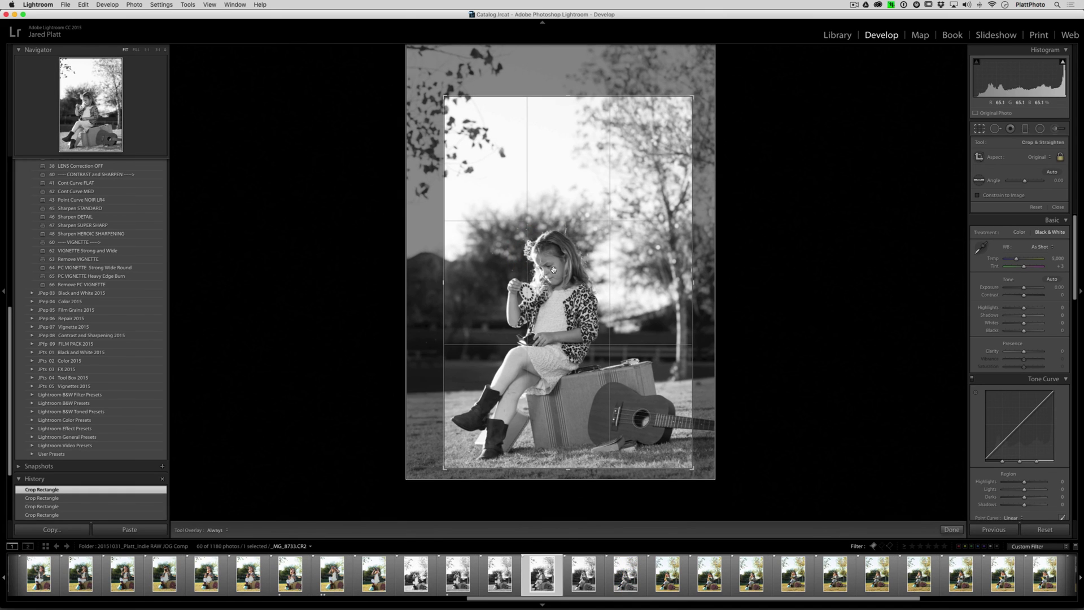
left_click(551, 265)
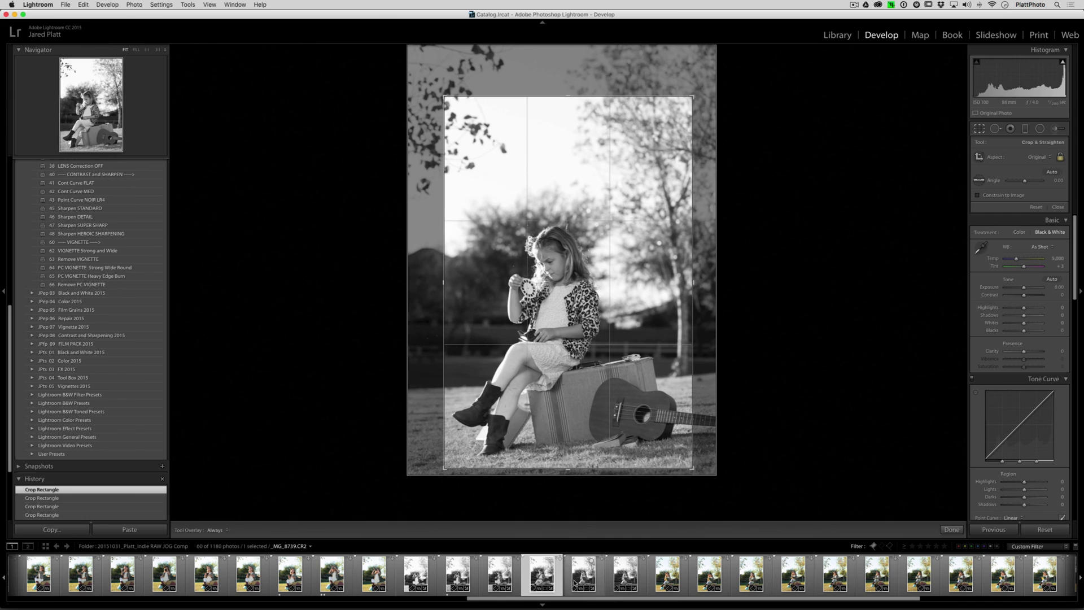
left_click(980, 129)
key("Right")
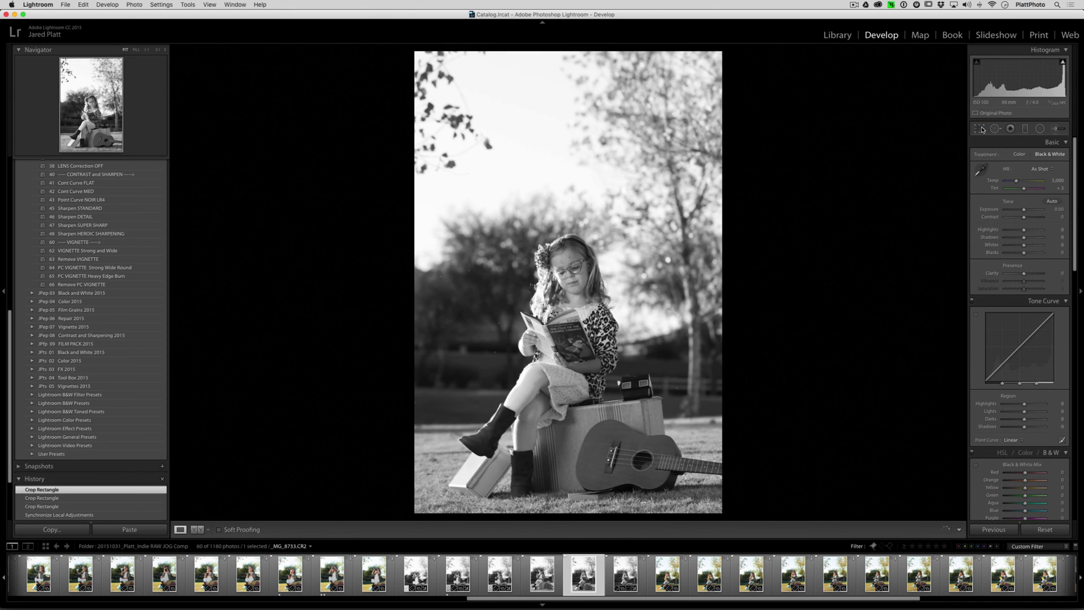
left_click(980, 129)
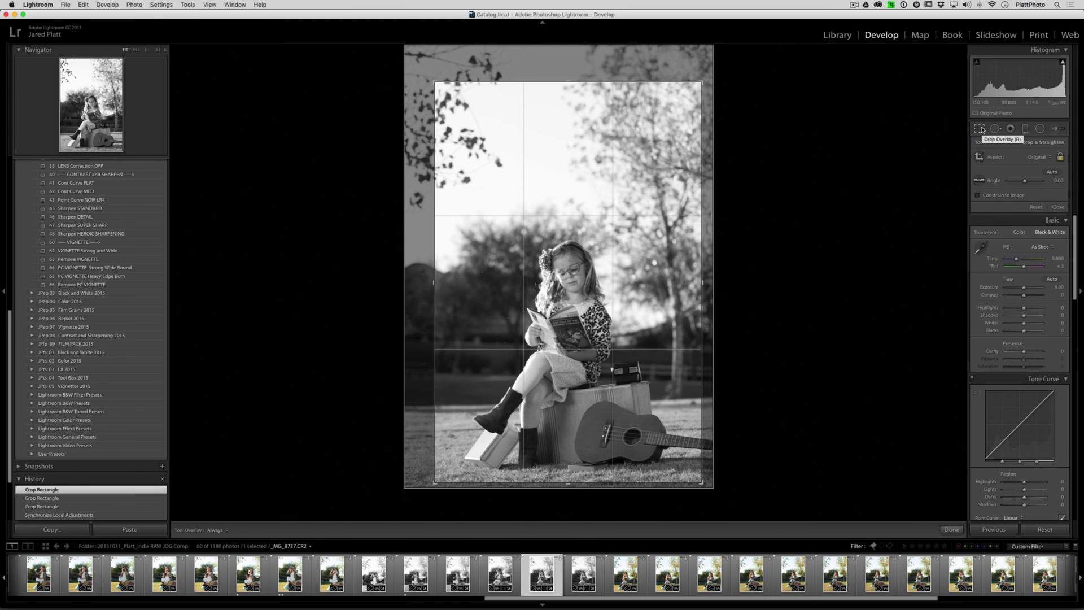
Step: Look up the Crop button on the chart in Preview and toggle the crop overlay on _MG_8737.CR2 on and off
key("super+Tab")
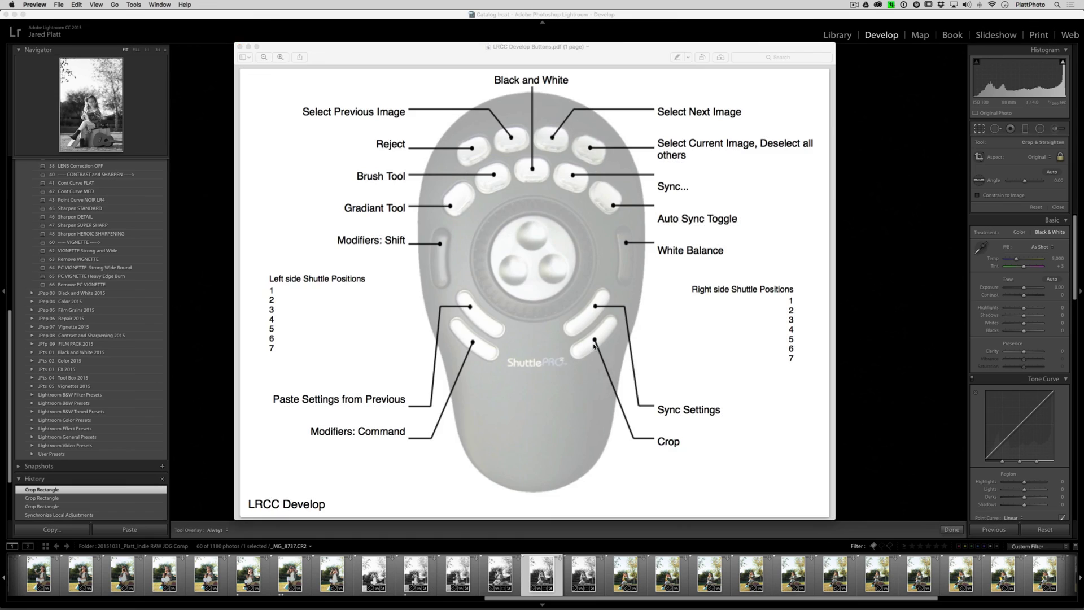
key("super+Tab")
key("r")
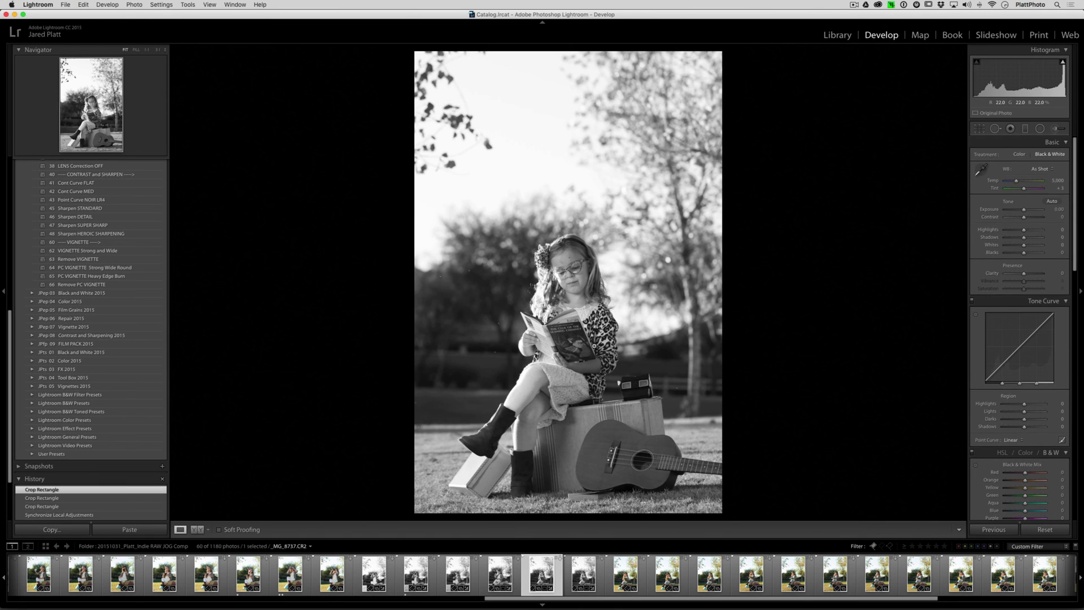
key("r")
key("r")
key("r")
key("r")
Step: Consult the chart in Preview once more, close it, open the Contour Shuttle settings and move the settings window lower over the photo
key("super+Tab")
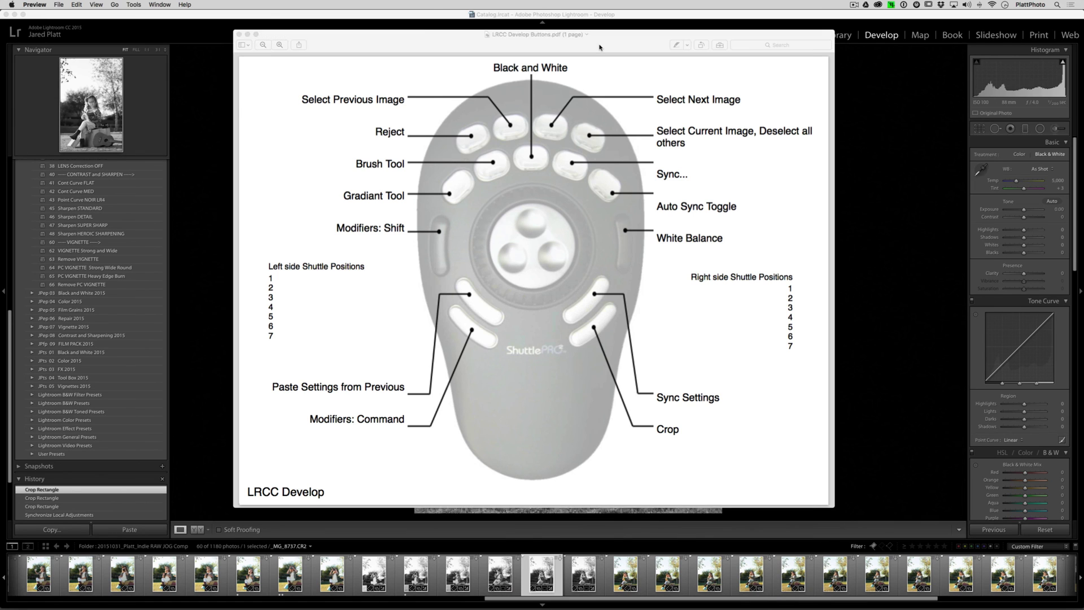
key("super+q")
left_click(916, 4)
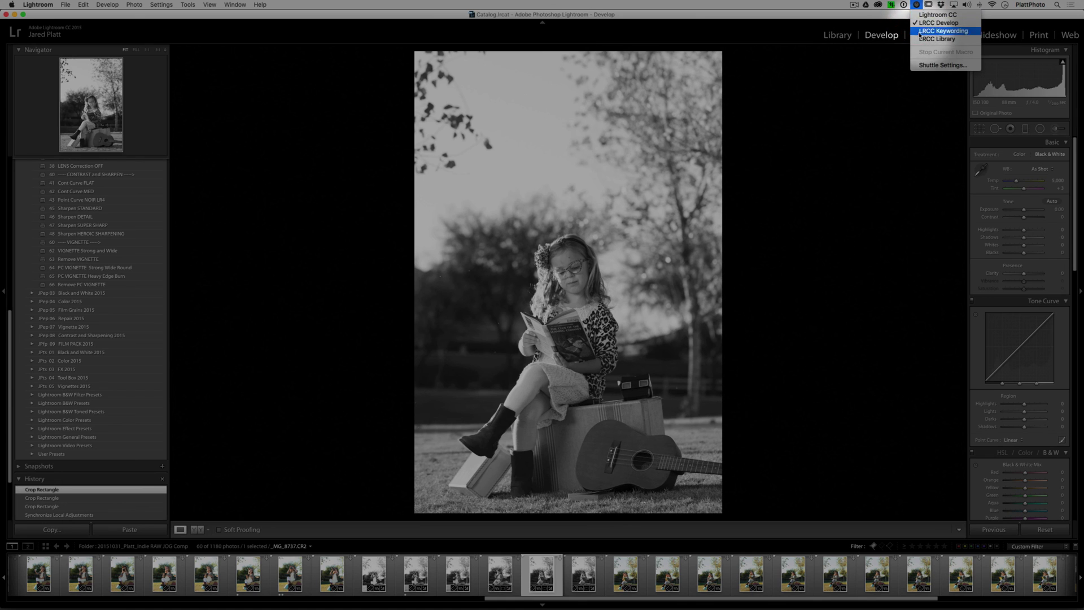
left_click(931, 65)
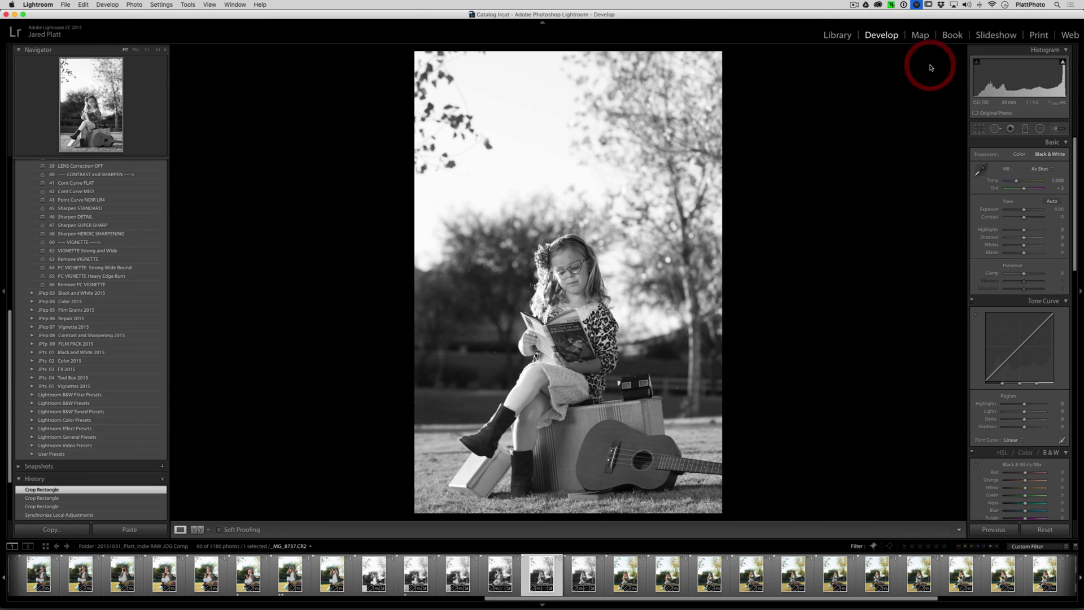
left_click_drag(537, 37, 540, 77)
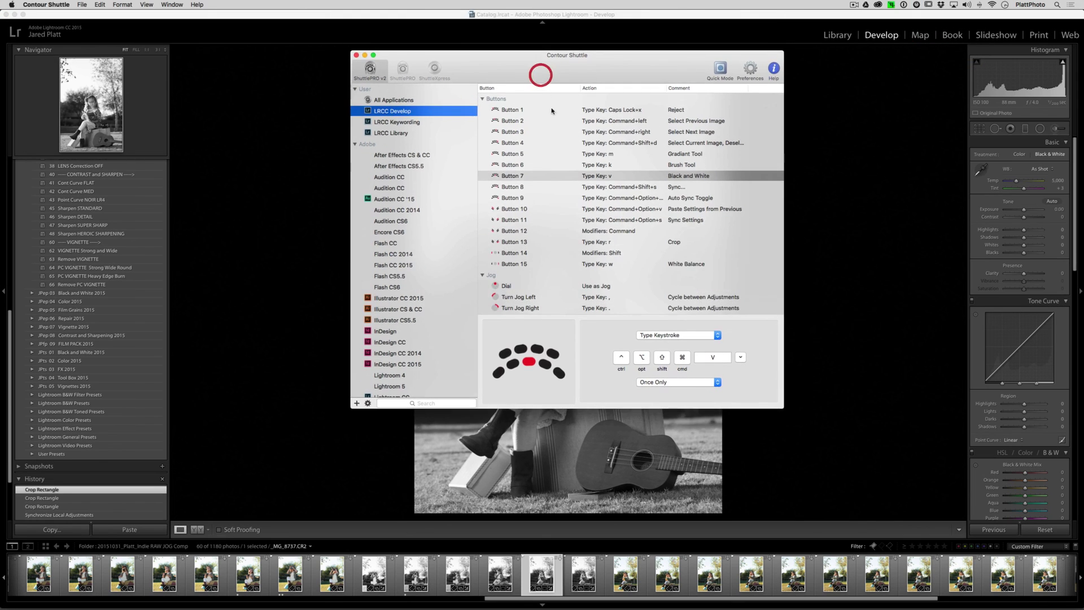